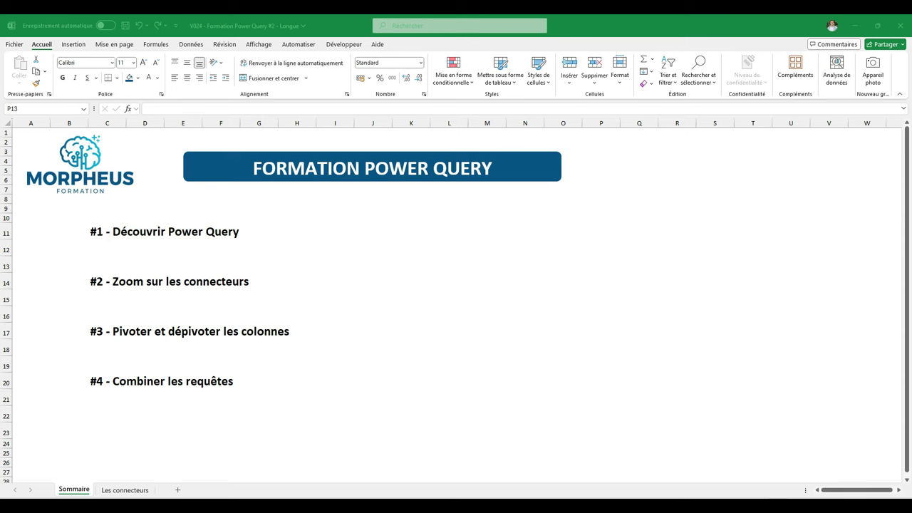
Step: Switch to the 'Les connecteurs' sheet with the Source de données, Connecteur and Fichier Excel diagram
left_click(382, 404)
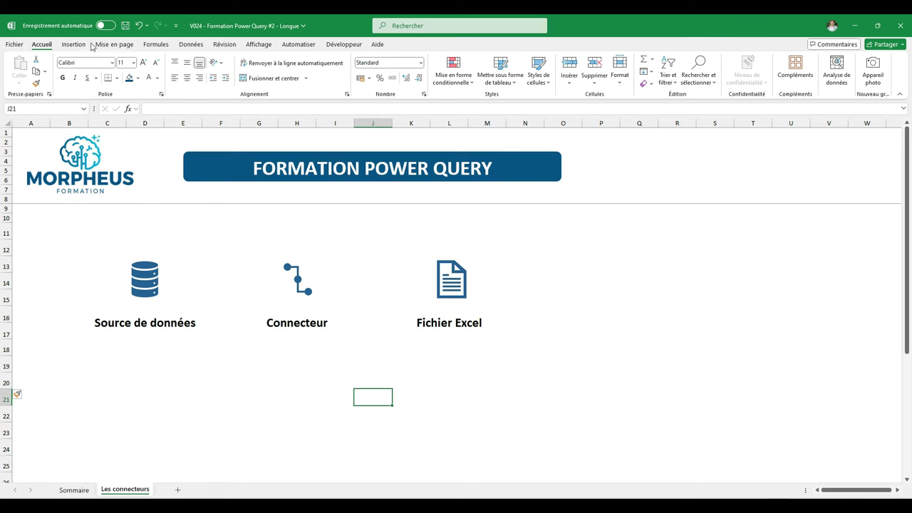
Step: Browse the file, Azure and database connectors under Données > Obtenir des données, then close the list
left_click(191, 44)
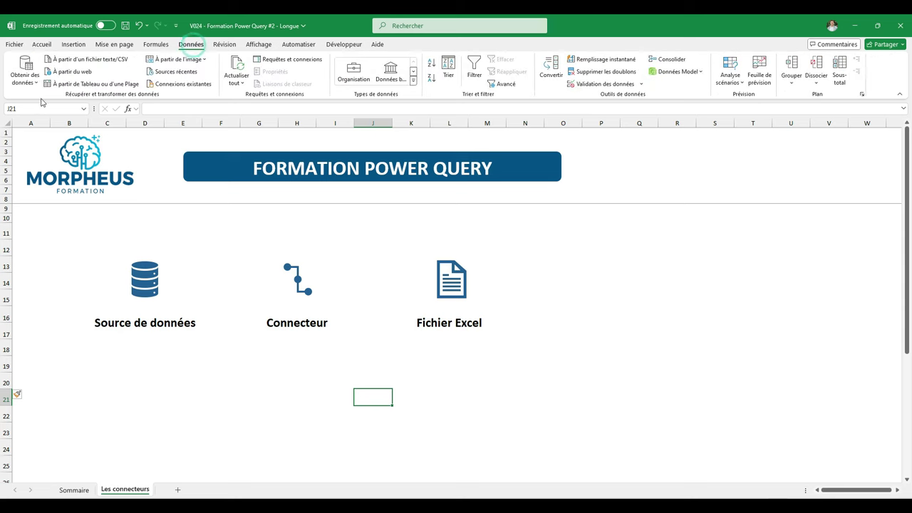
left_click(26, 84)
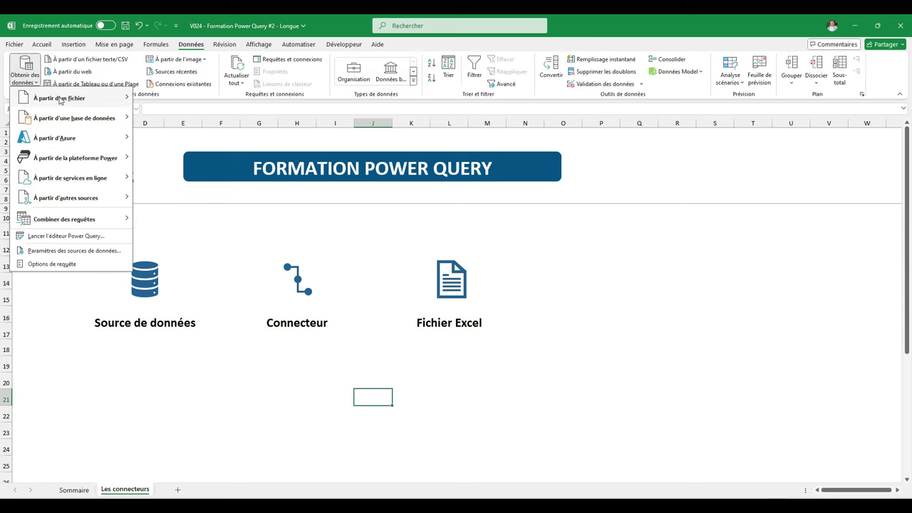
mouse_move(64, 98)
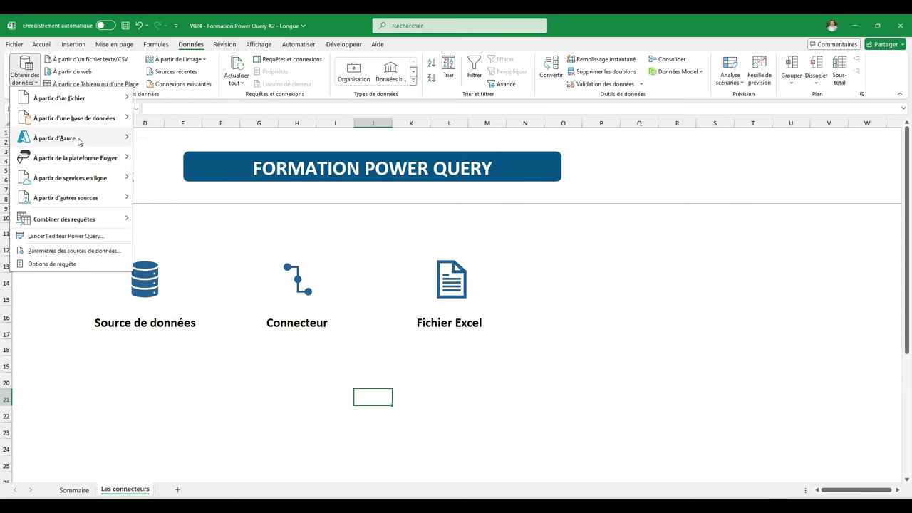
mouse_move(78, 140)
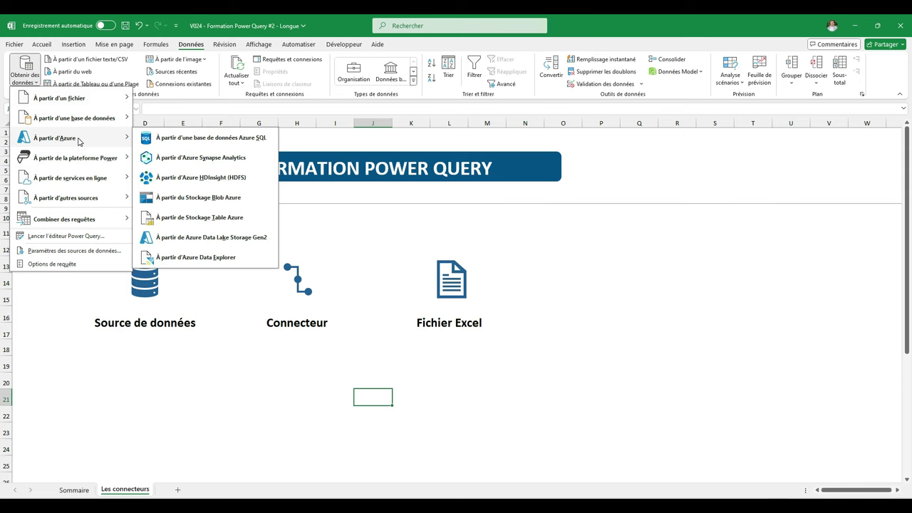
mouse_move(99, 118)
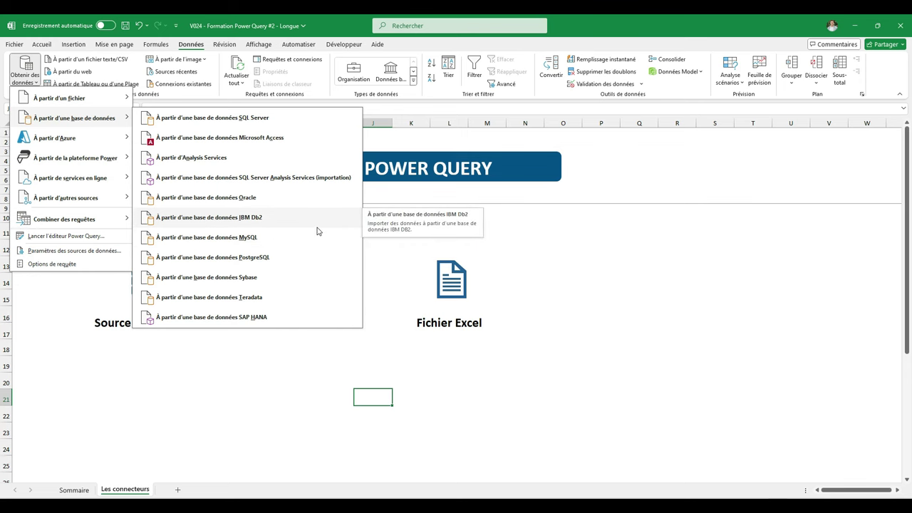
left_click(527, 277)
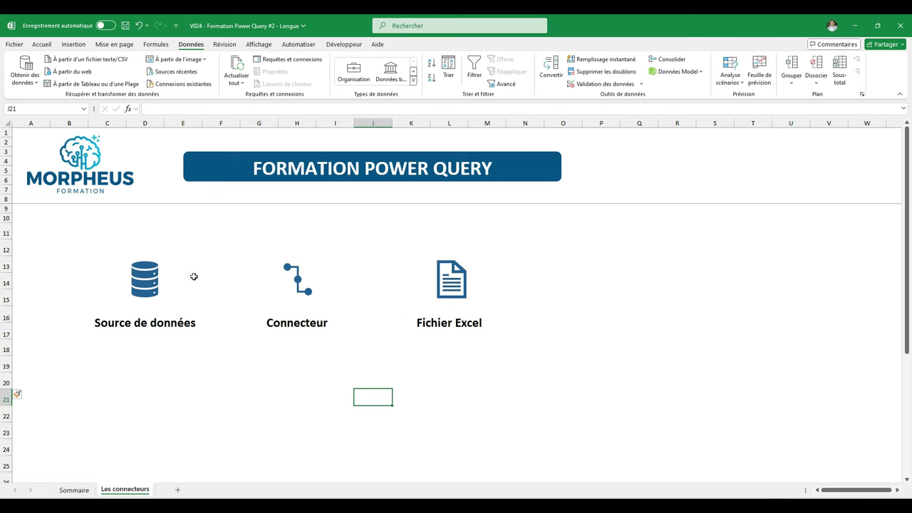
mouse_move(255, 232)
left_mouse_down()
mouse_move(305, 283)
mouse_move(338, 361)
left_mouse_up()
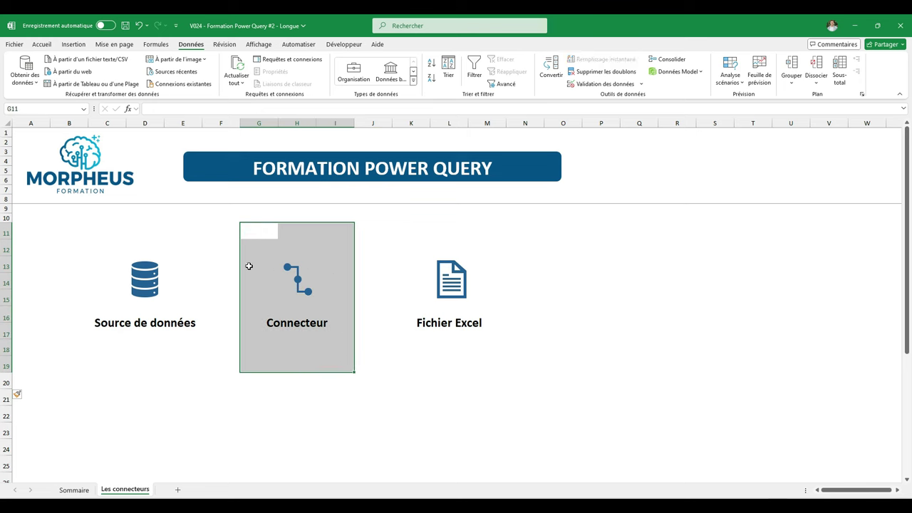
left_click(357, 293)
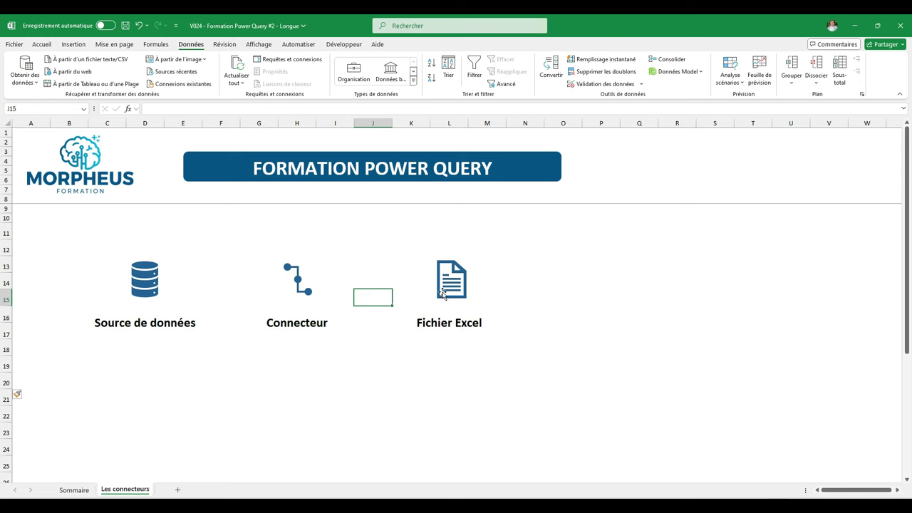
left_click(412, 364)
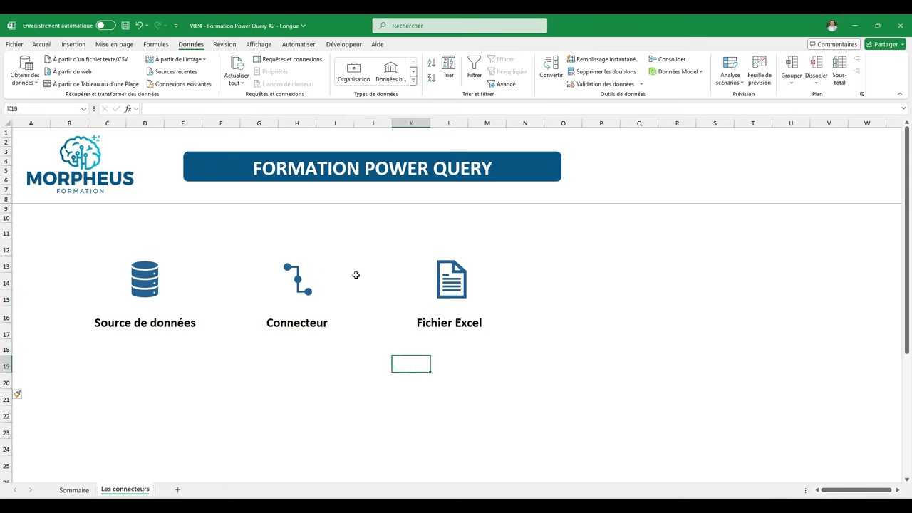
left_click_drag(253, 249, 342, 384)
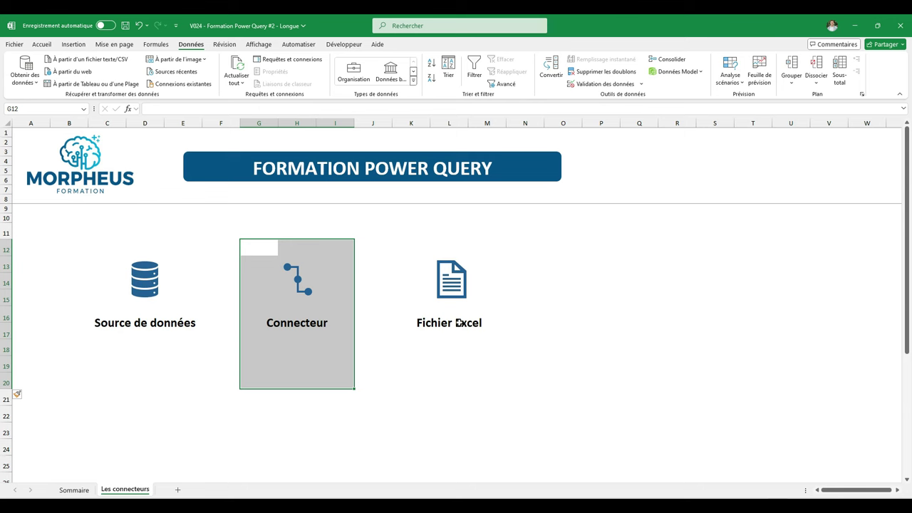
Step: Scroll the connectors sheet down to the notes on local and online Excel files
left_click(470, 394)
scroll(384, 342, "down", 4)
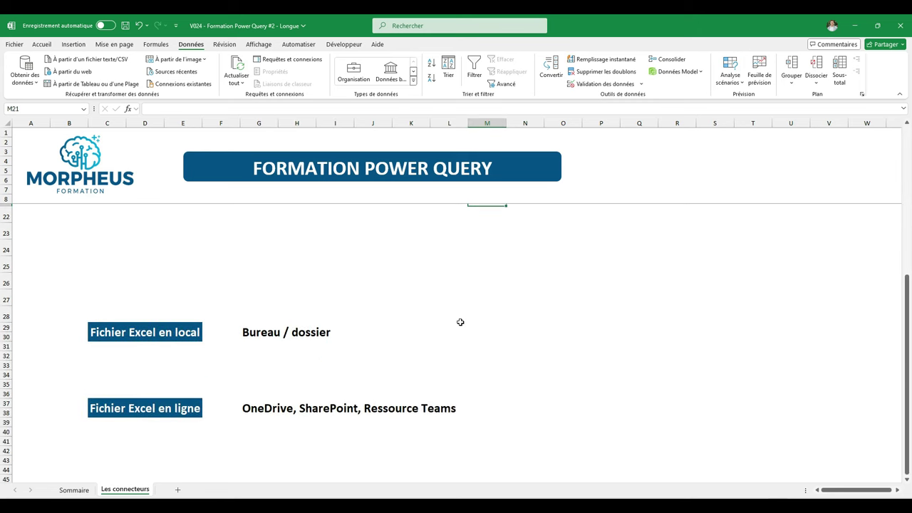
scroll(460, 322, "down", 1)
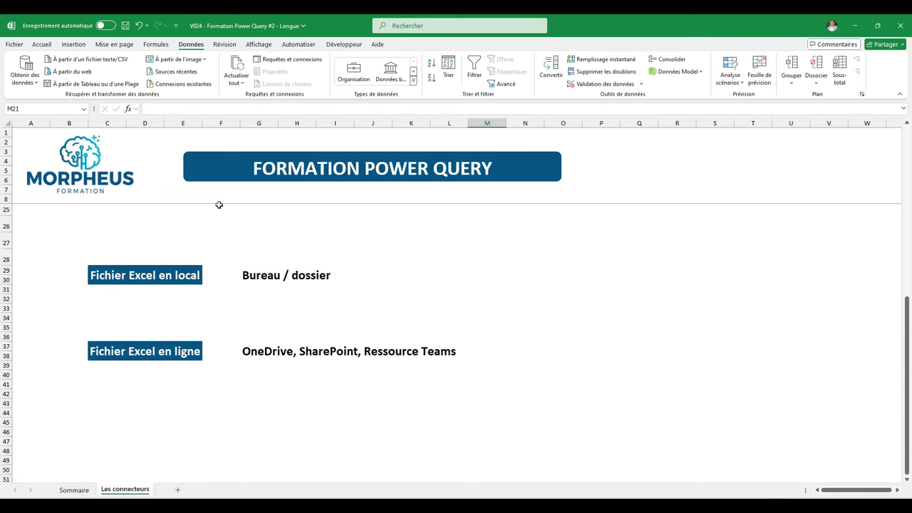
left_click(25, 75)
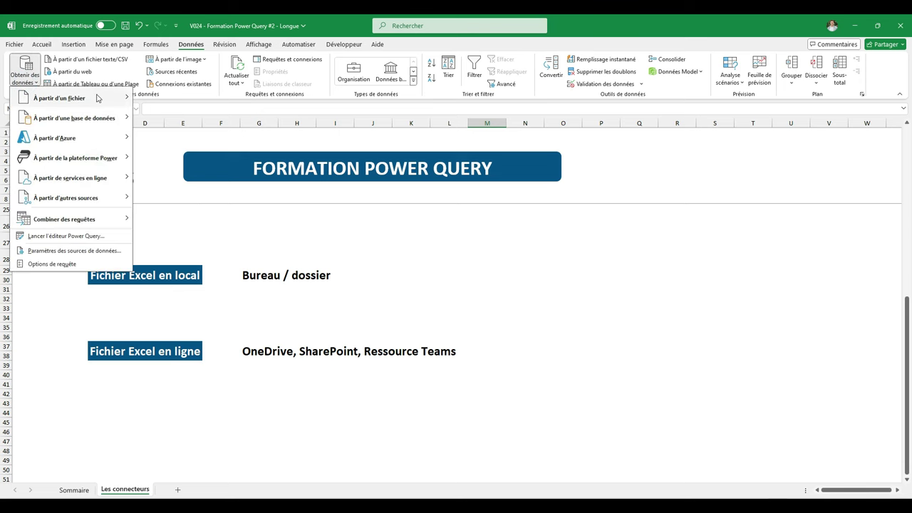
mouse_move(99, 97)
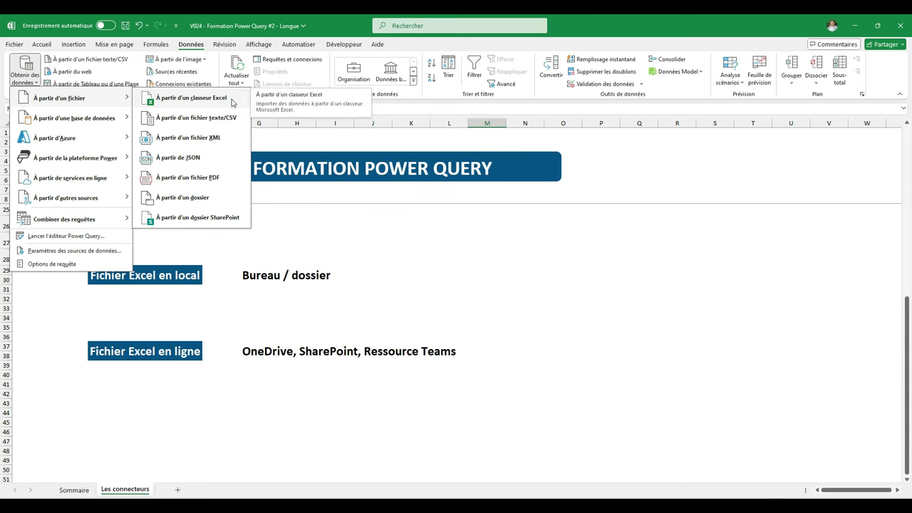
left_click(348, 269)
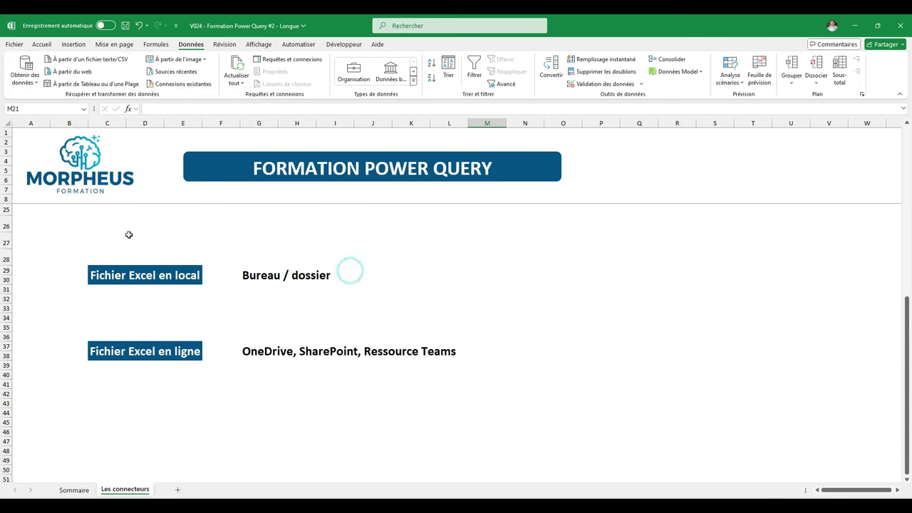
left_click_drag(80, 238, 295, 280)
left_click_drag(53, 322, 487, 371)
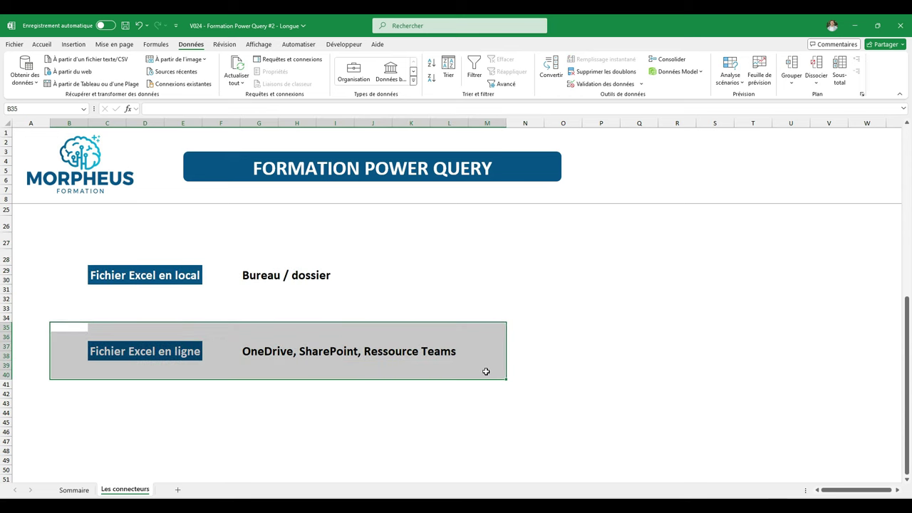
left_click(534, 327)
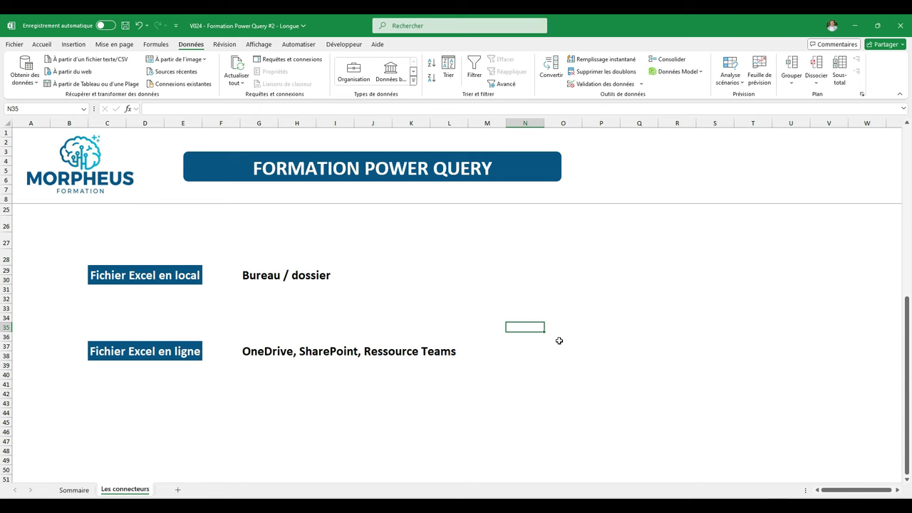
Step: Launch the Power Query editor from the Obtenir des données menu
left_click(29, 79)
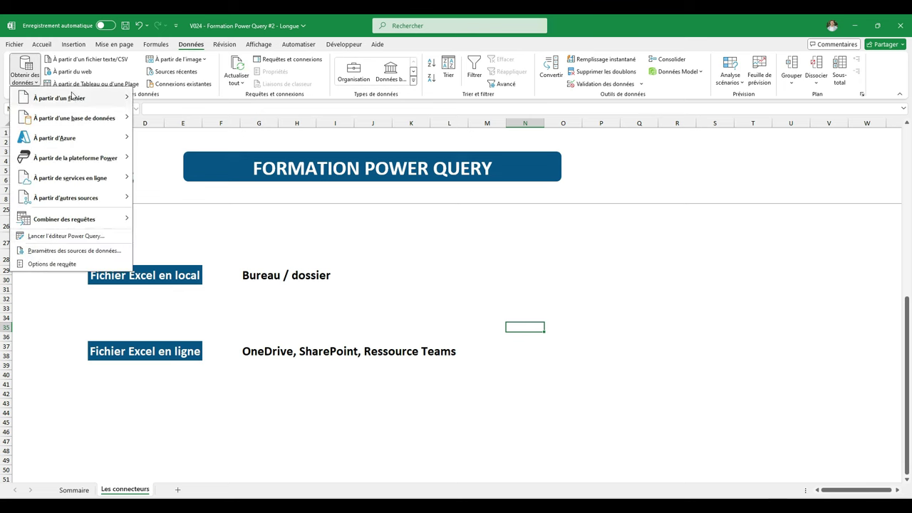
mouse_move(93, 219)
mouse_move(86, 118)
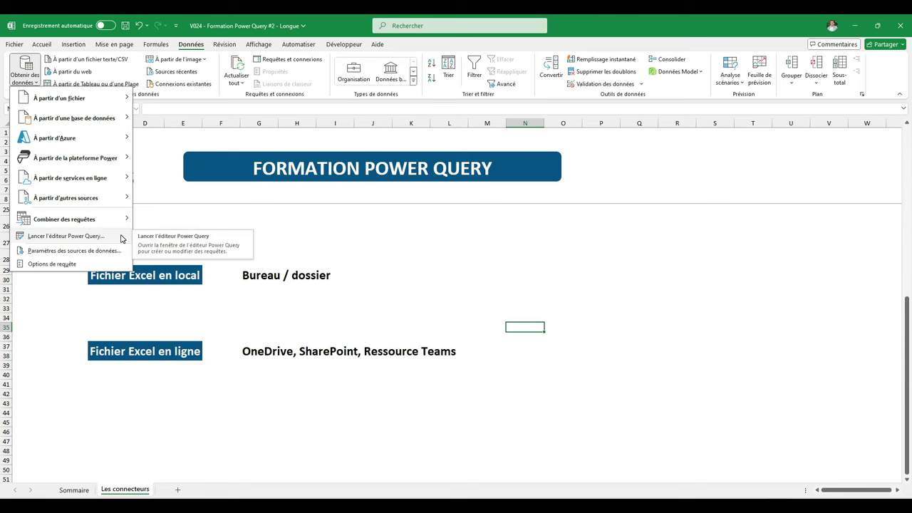
mouse_move(119, 112)
mouse_move(117, 95)
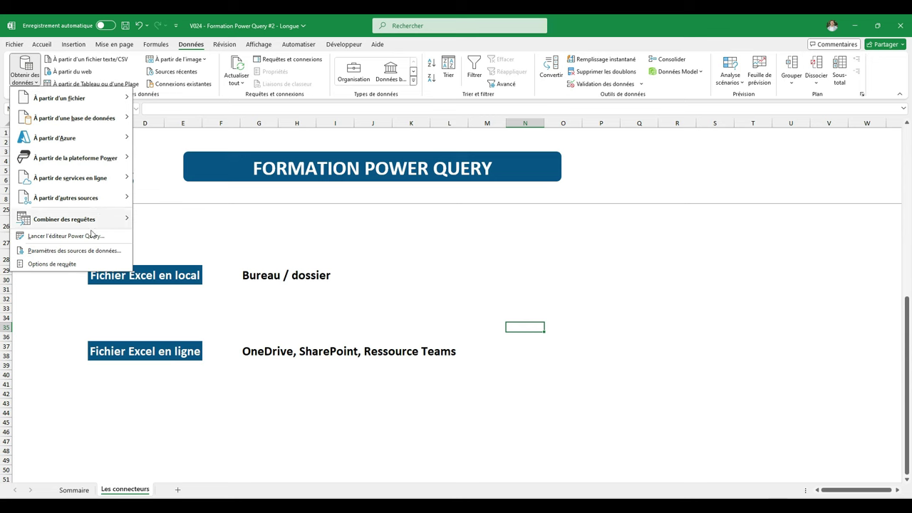
left_click(84, 240)
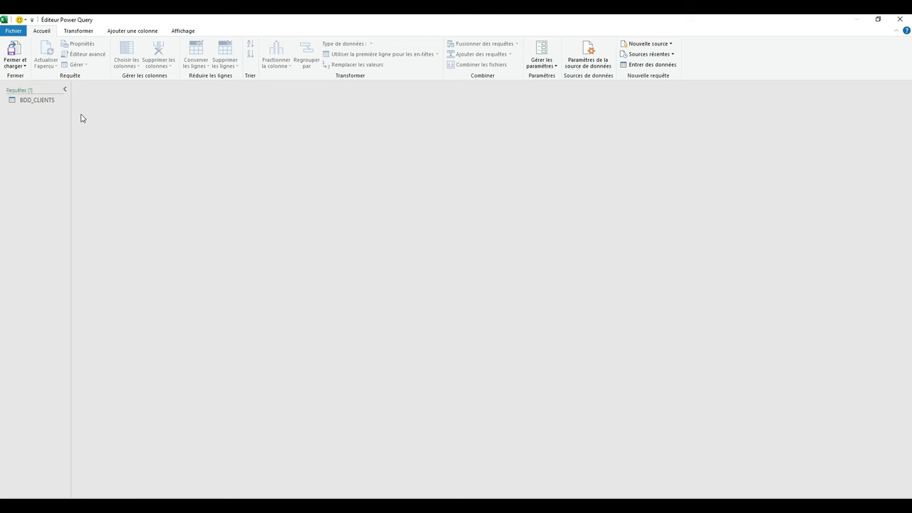
Step: Start a new query from an Excel workbook (Nouvelle requête > Fichier > Classeur Excel) using the sample workbook
right_click(37, 137)
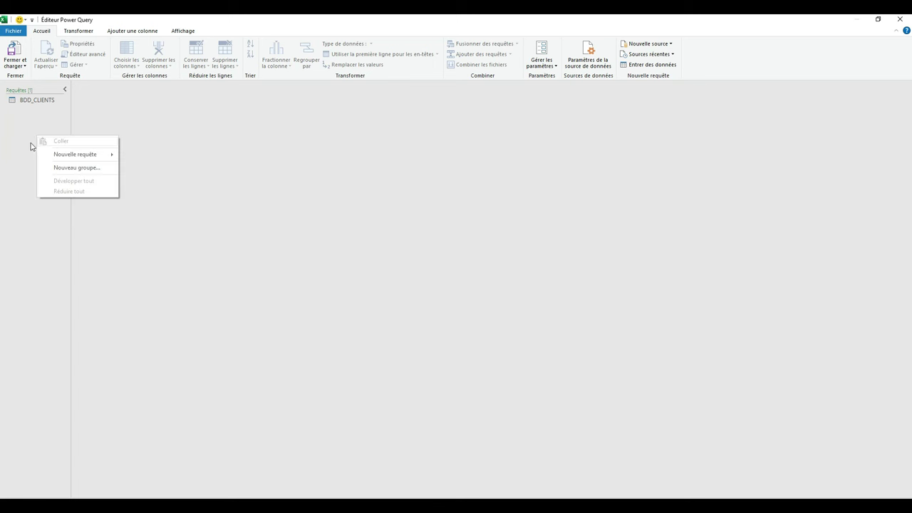
left_click(89, 154)
mouse_move(148, 156)
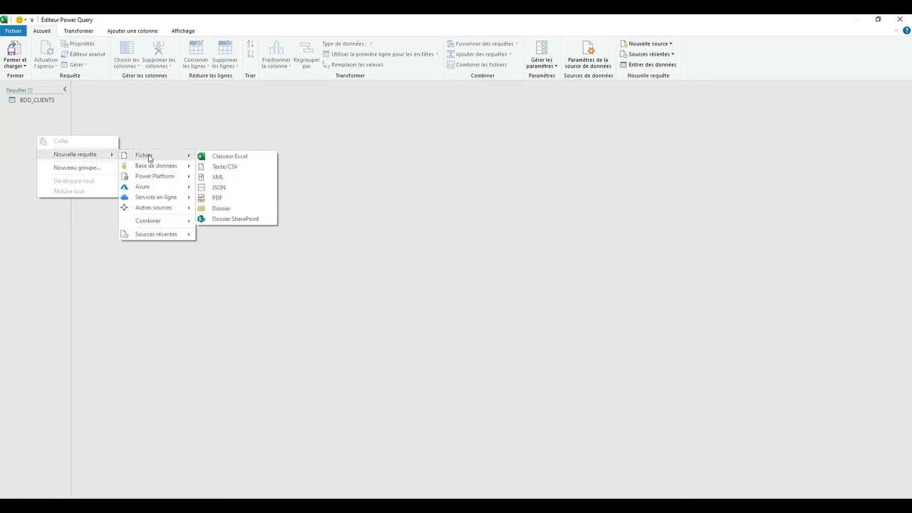
mouse_move(159, 238)
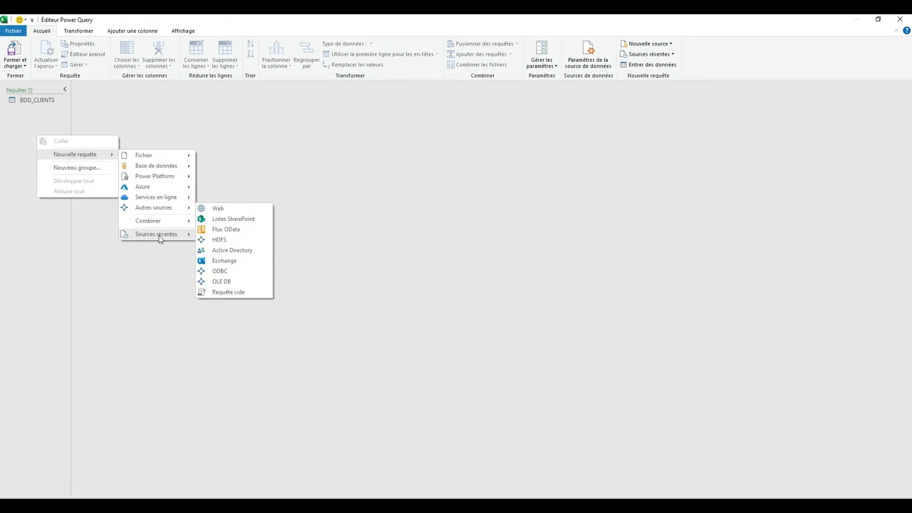
mouse_move(184, 155)
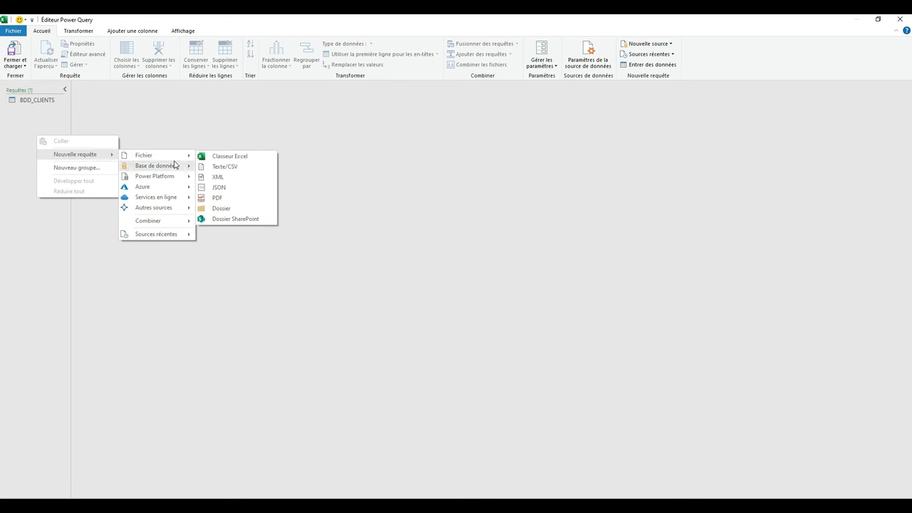
left_click(245, 154)
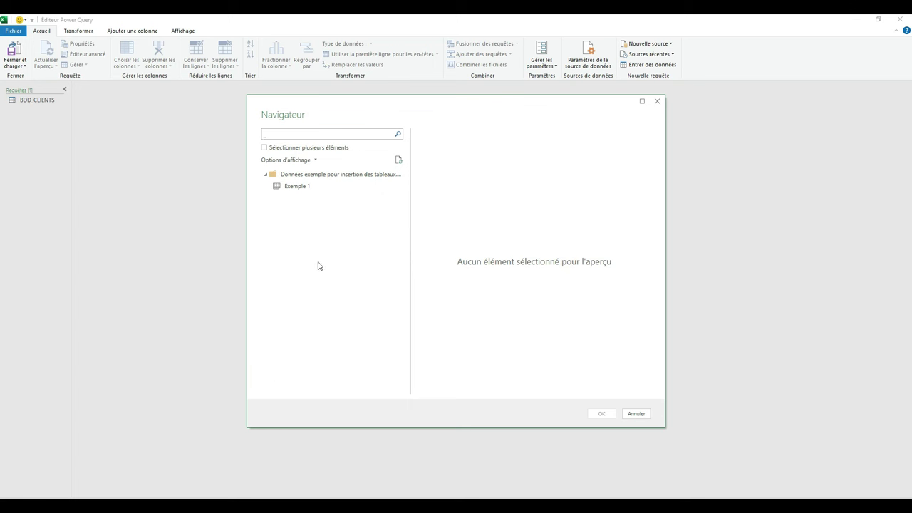
Step: Preview the Exemple 1 table of 2023 monthly revenue and confirm it for import
left_click(309, 191)
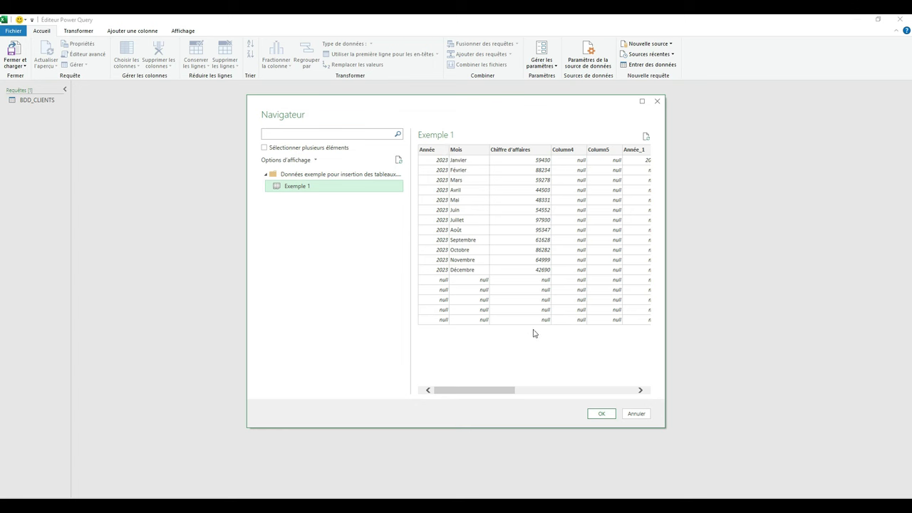
left_click(603, 415)
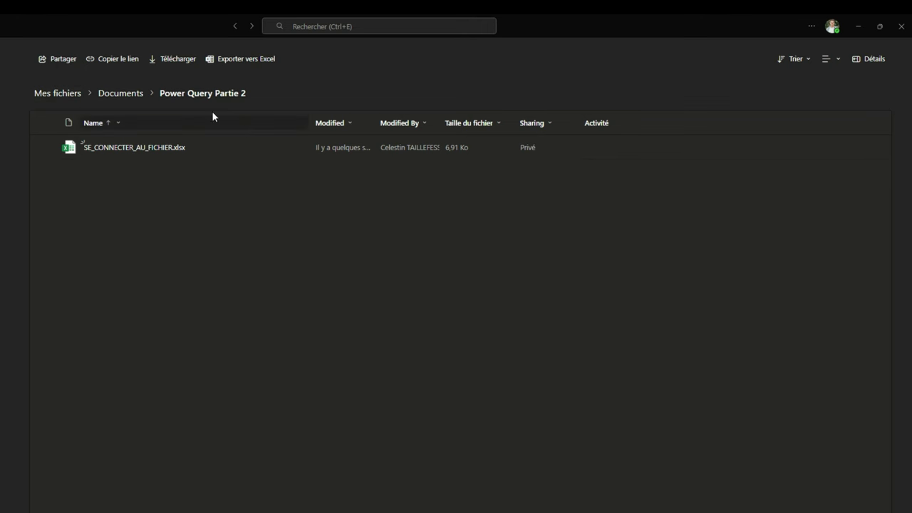
Step: Open SE_CONNECTER_AU_FICHIER.xlsx from the OneDrive Power Query Partie 2 folder
left_click(151, 148)
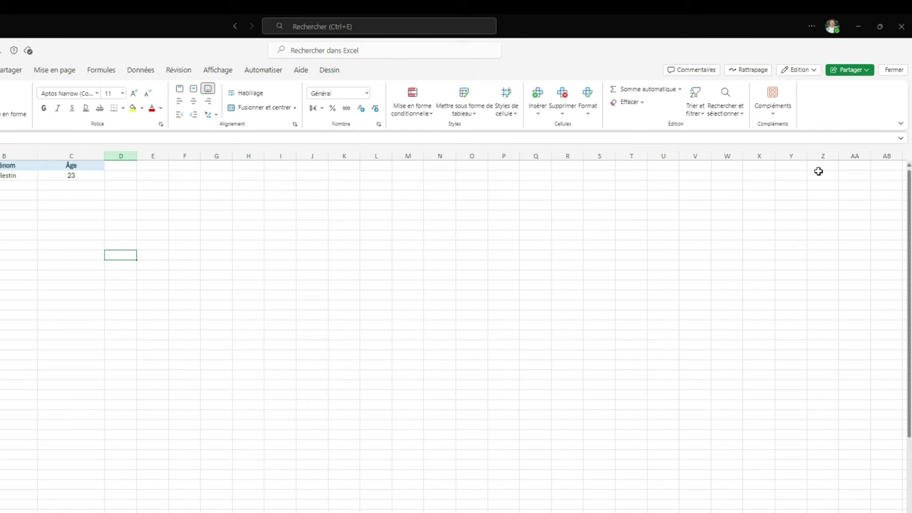
Step: Open the workbook in a browser tab, then close it and return to the Power Query Partie 2 folder
left_click(801, 71)
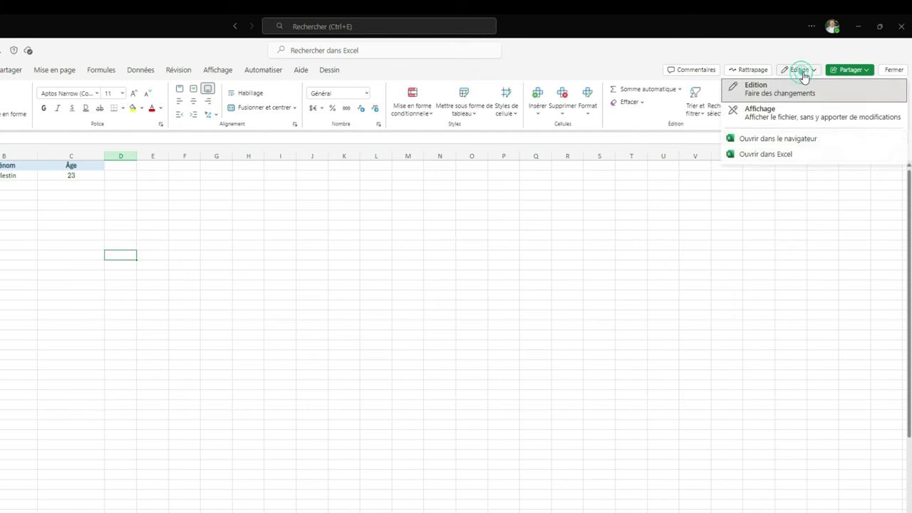
left_click(789, 140)
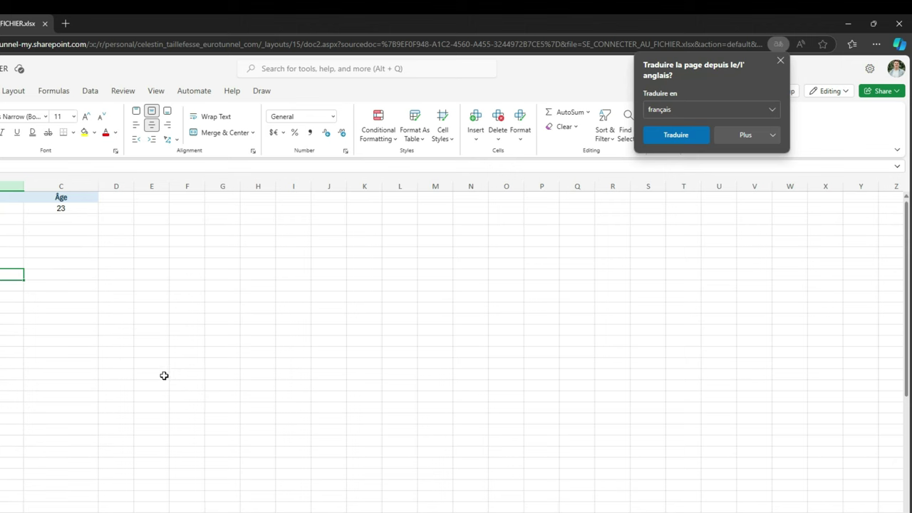
left_click(44, 24)
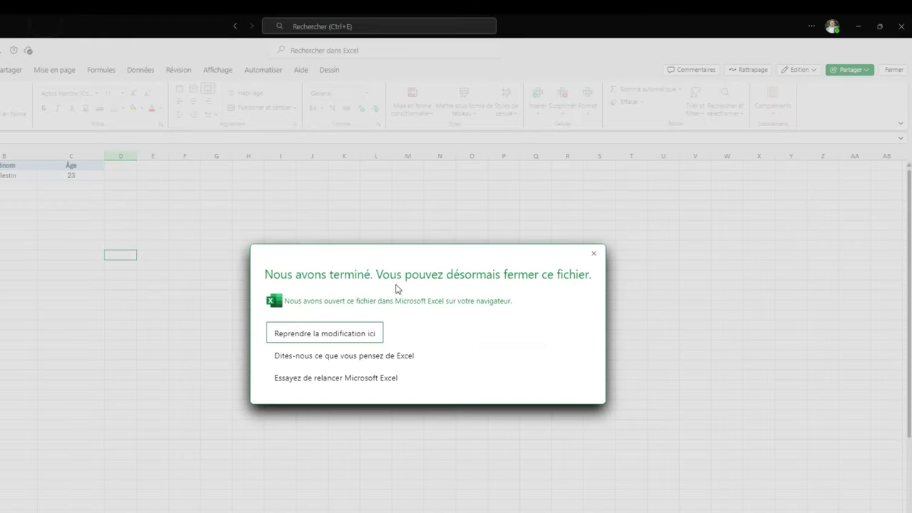
left_click(593, 253)
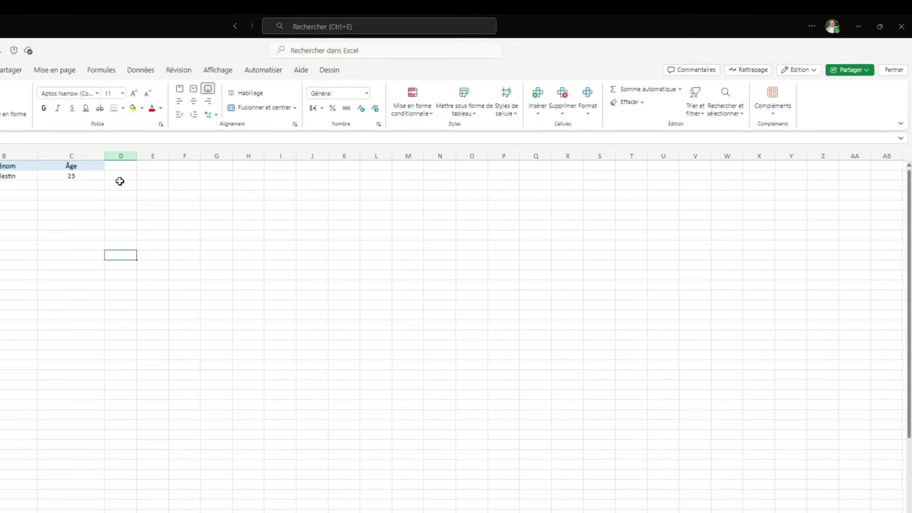
left_click(894, 70)
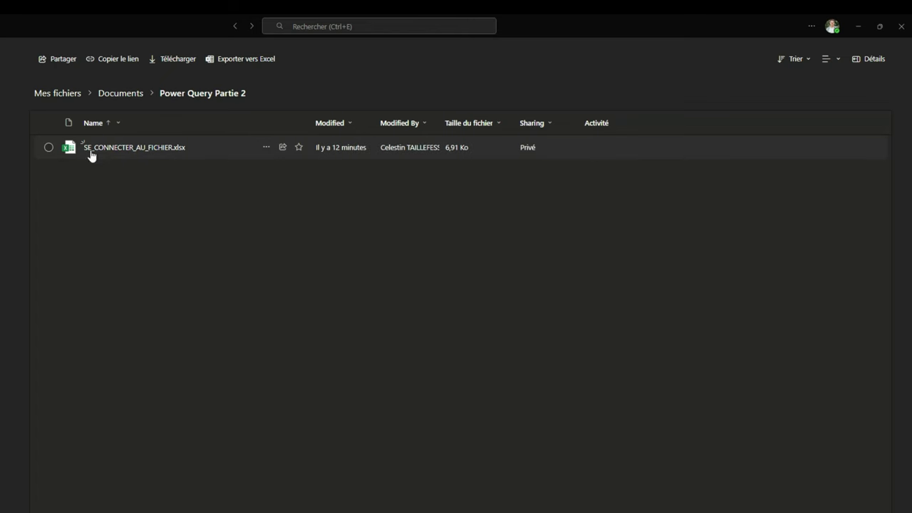
Step: Create and copy a shareable link to SE_CONNECTER_AU_FICHIER.xlsx
left_click(267, 148)
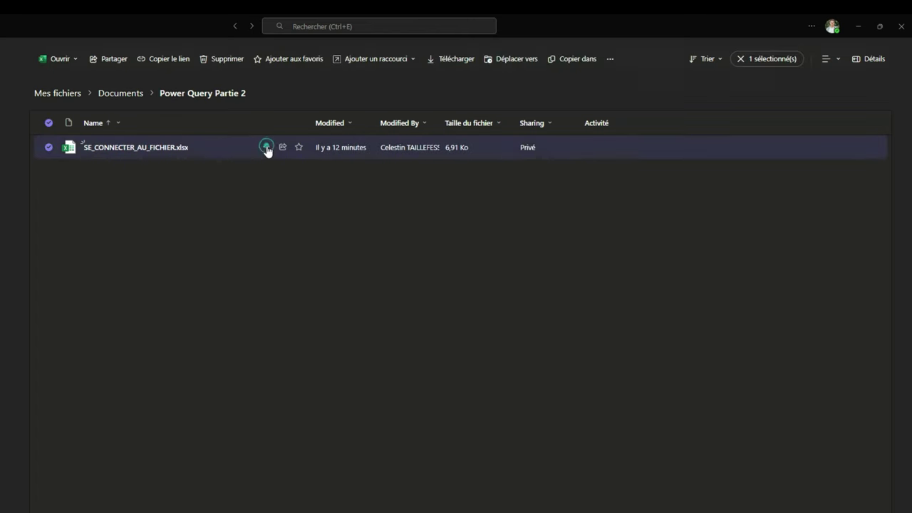
left_click(319, 205)
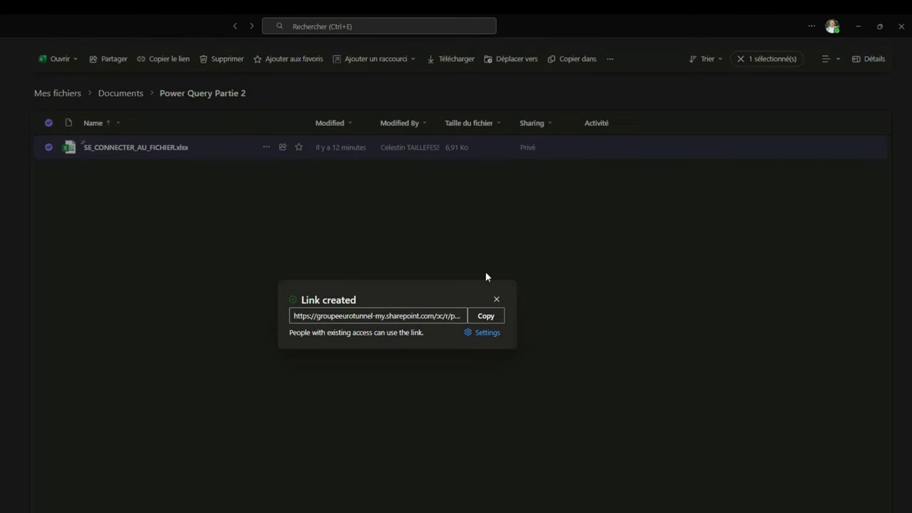
left_click(485, 317)
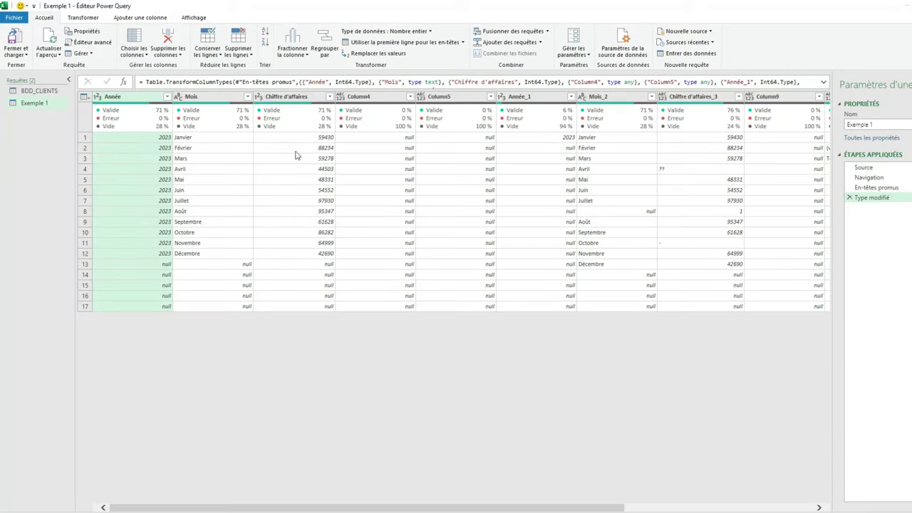
Step: Start a new query from the Web source via Nouvelle requête > Autres sources
right_click(11, 136)
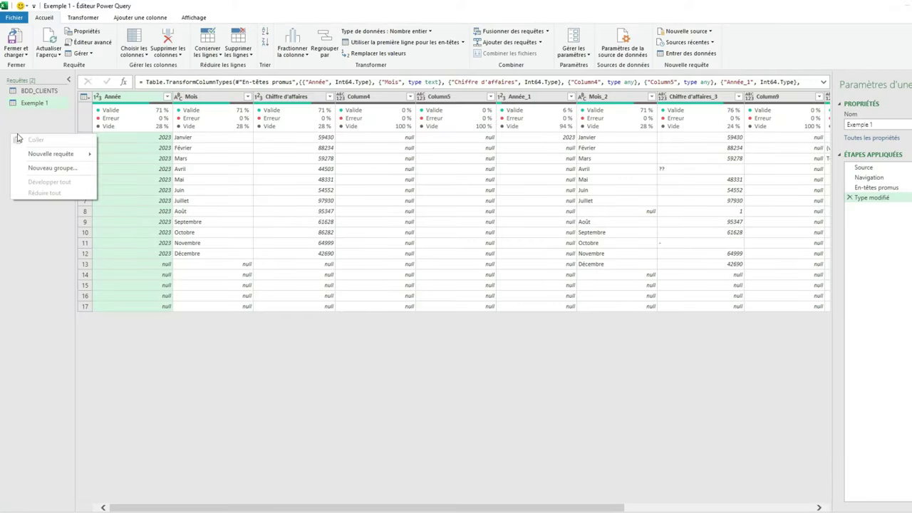
mouse_move(54, 153)
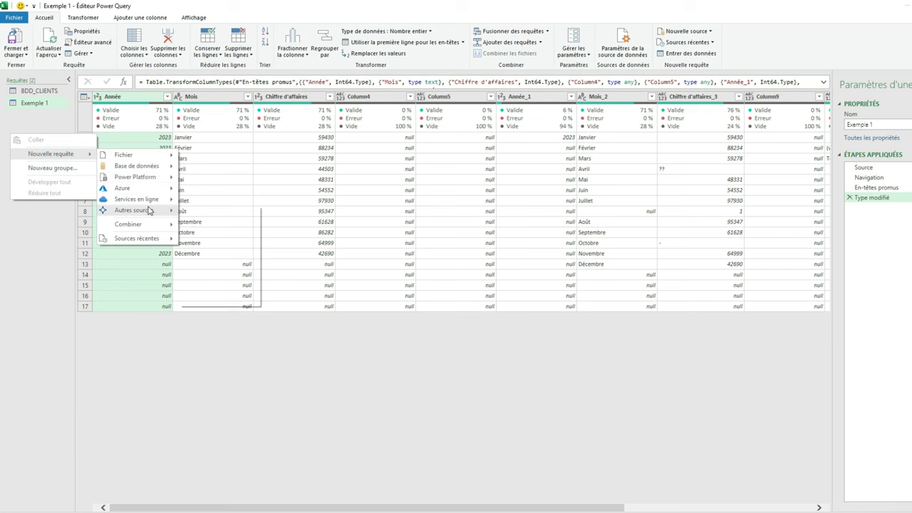
mouse_move(146, 210)
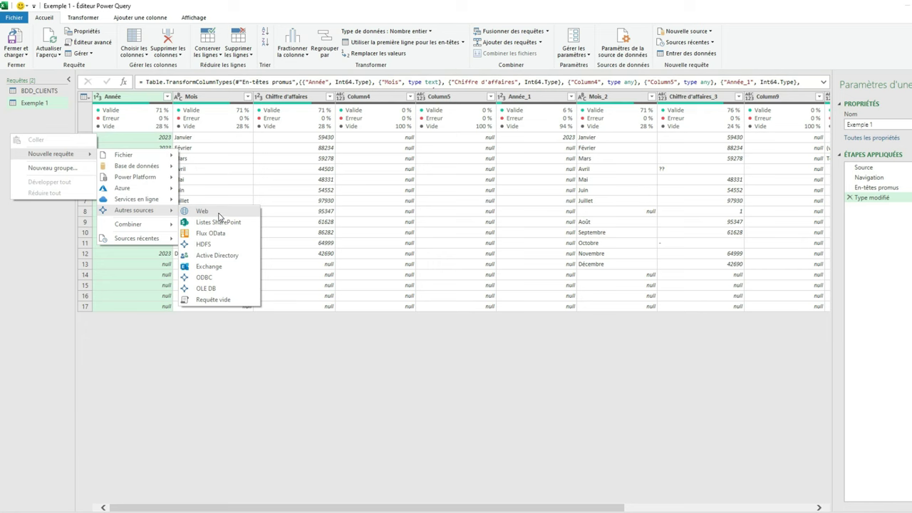
left_click(218, 214)
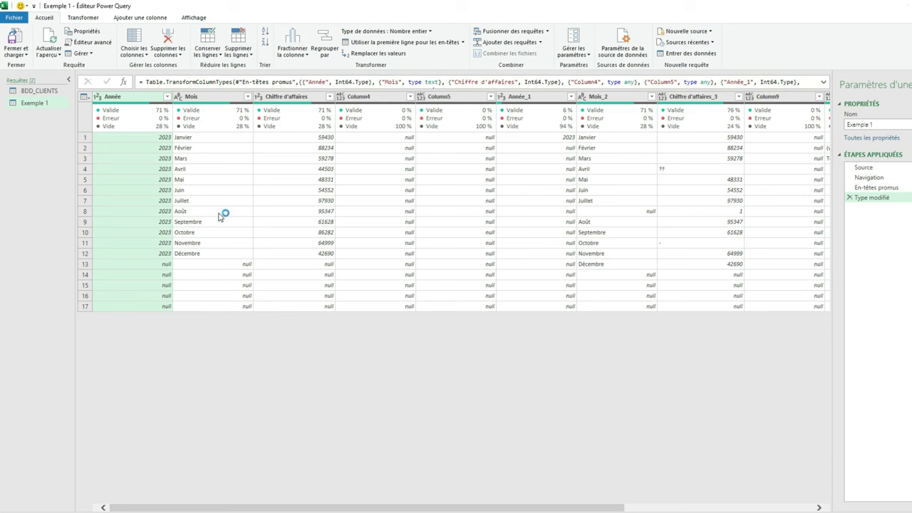
Step: Paste the workbook link, delete everything after .xlsx, and remove 'r/' after ':x:/'
key("ctrl+v")
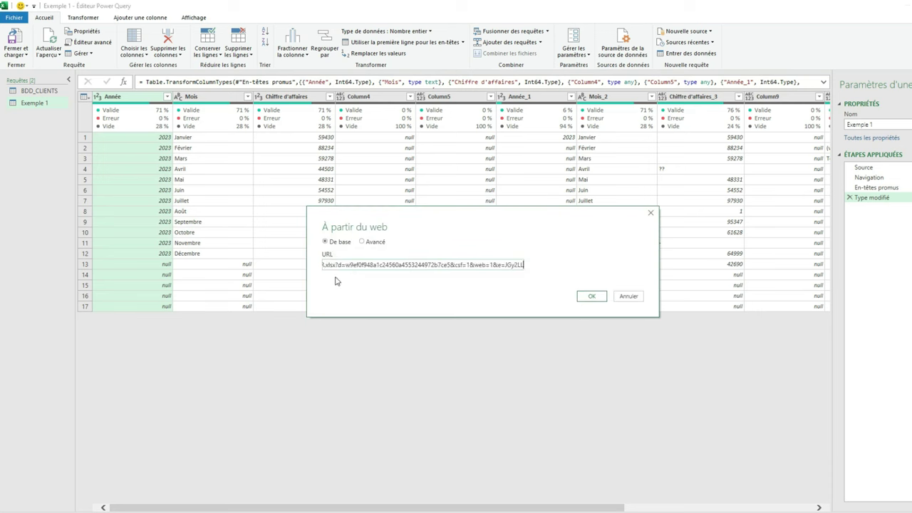
double_click(372, 266)
left_click(354, 265)
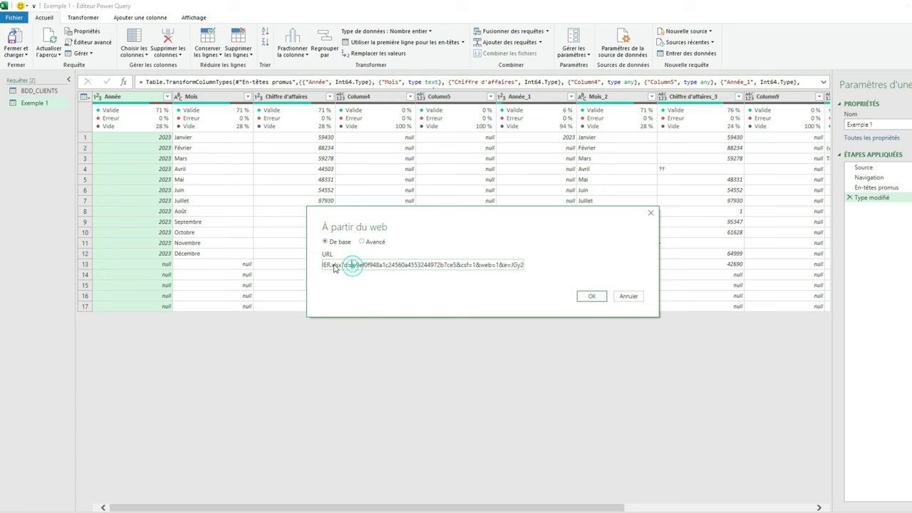
key("Left")
key("Left")
key("Left")
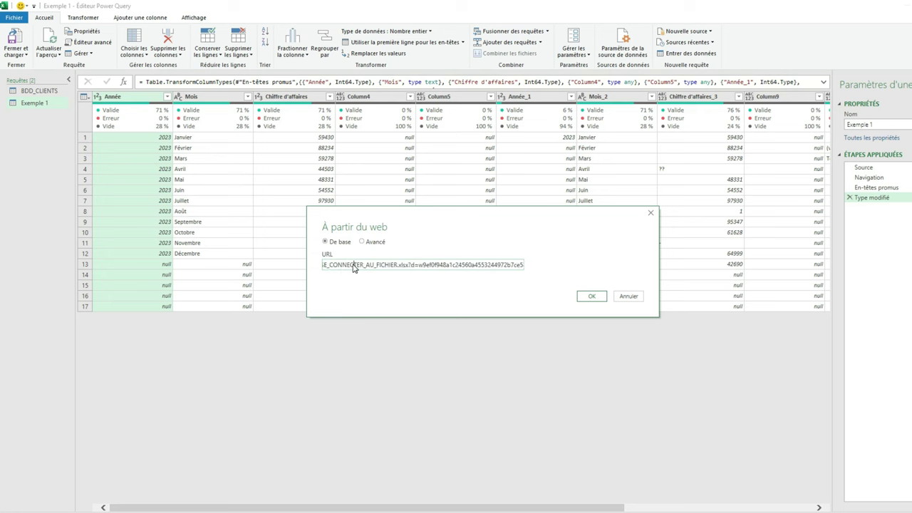
left_click(409, 265)
left_click_drag(409, 265, 577, 275)
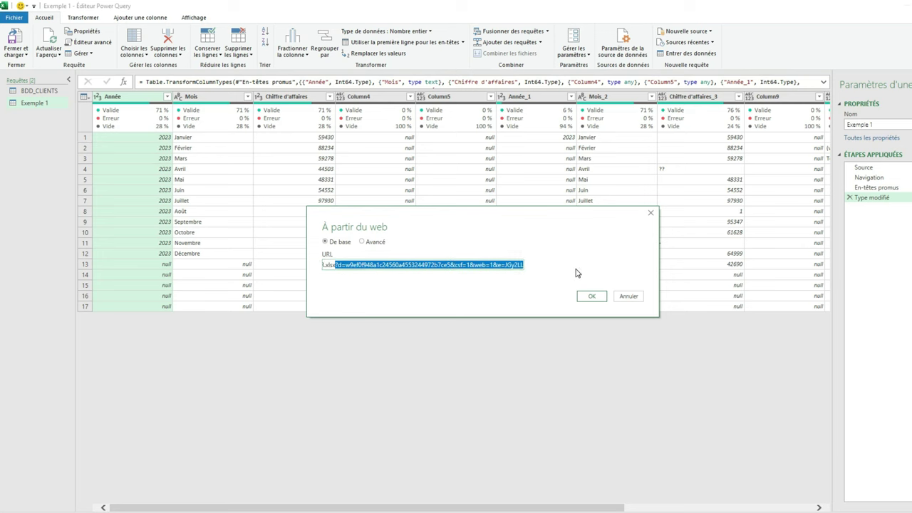
key("Delete")
key("Home")
left_click(422, 265)
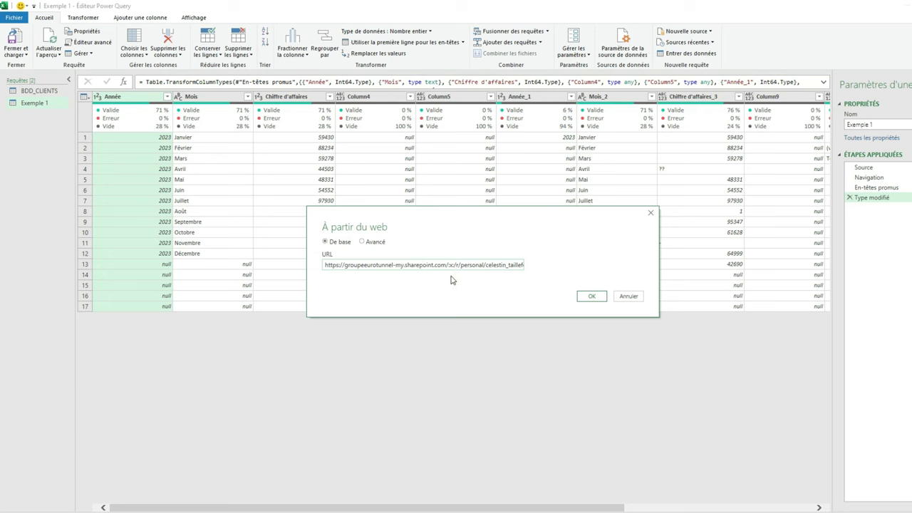
left_click(458, 265)
key("BackSpace")
key("BackSpace")
key("BackSpace")
key("BackSpace")
key("BackSpace")
key("BackSpace")
Step: Submit the address, sign in with Compte professionnel, and load the Feuil1 sheet from the Navigator
left_click(590, 297)
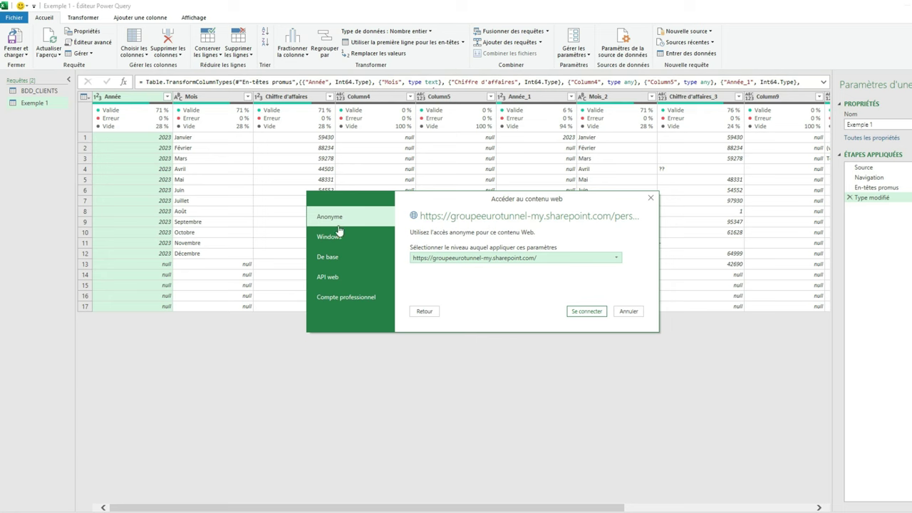
left_click(349, 298)
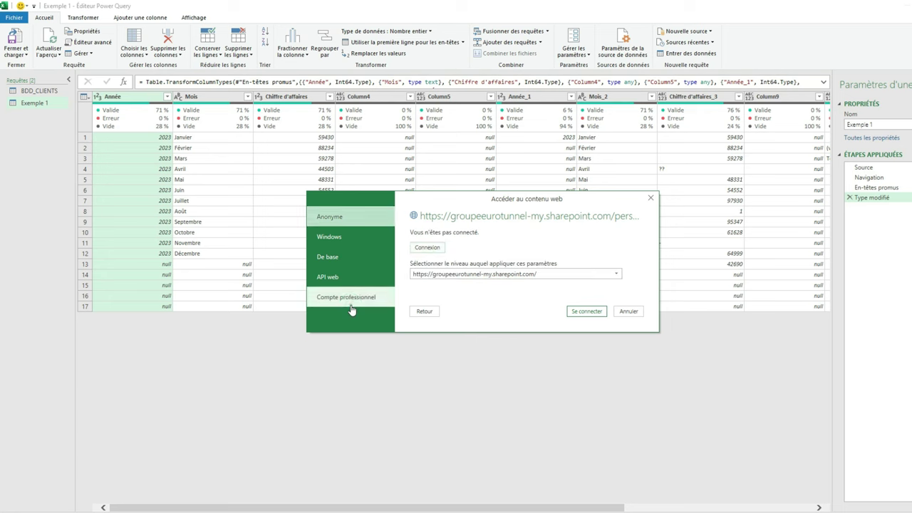
left_click(434, 249)
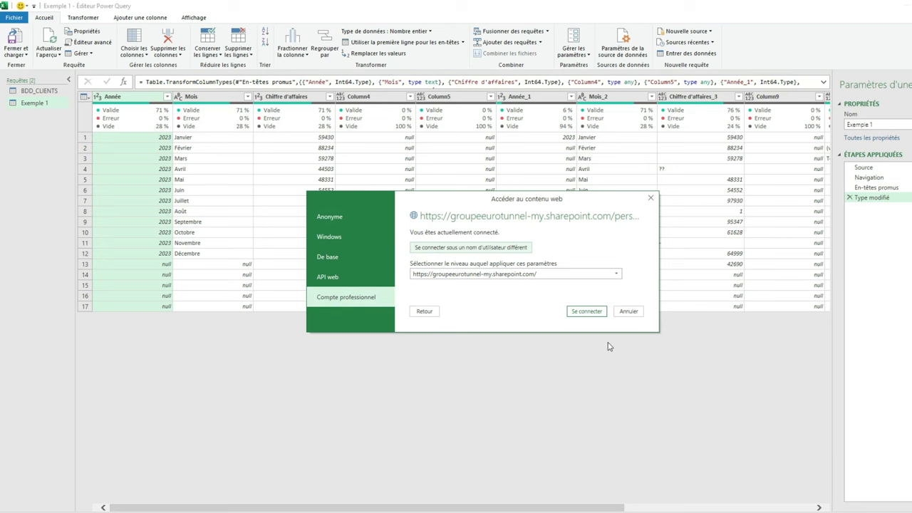
left_click(587, 314)
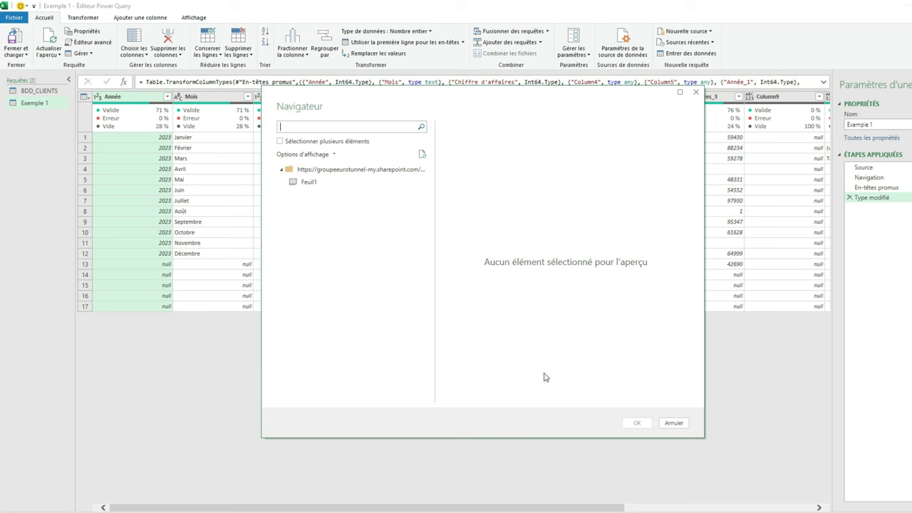
left_click(318, 183)
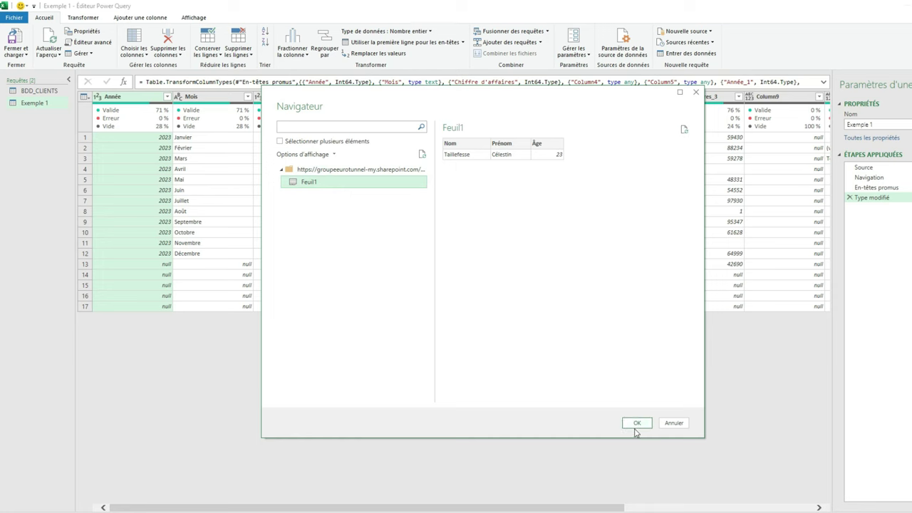
left_click(636, 423)
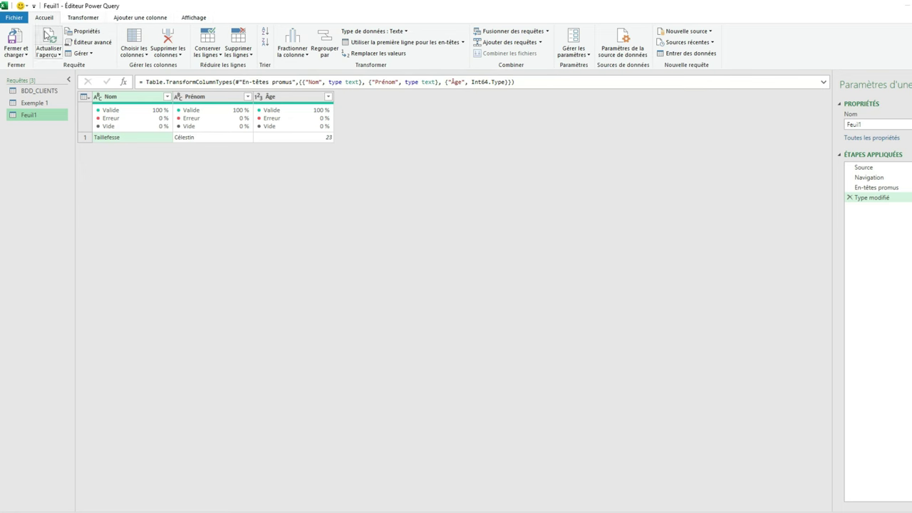
Step: Close the Power Query Editor with Fermer et charger to load the queries
left_click(17, 40)
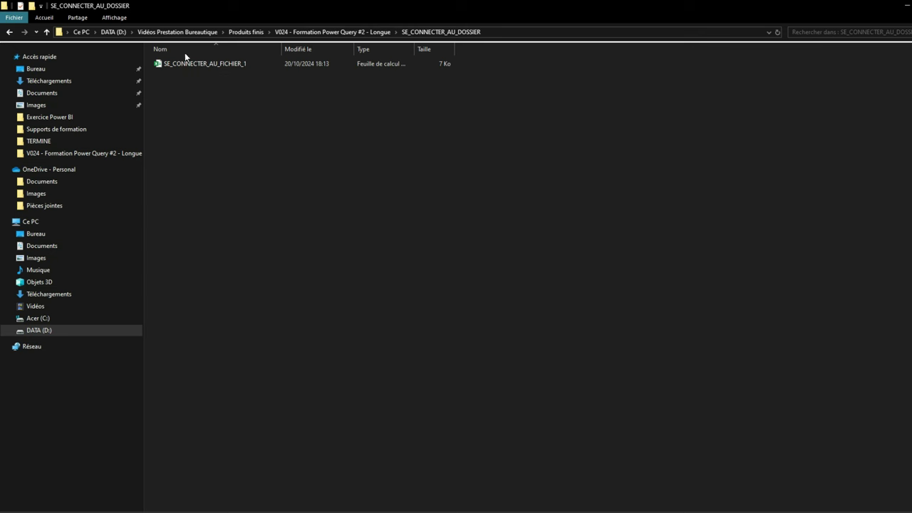
Step: Make duplicate copies of the SE_CONNECTER_AU_FICHIER_1 workbook in the folder
left_click(245, 63)
key("ctrl+c")
left_click(218, 202)
key("ctrl+v")
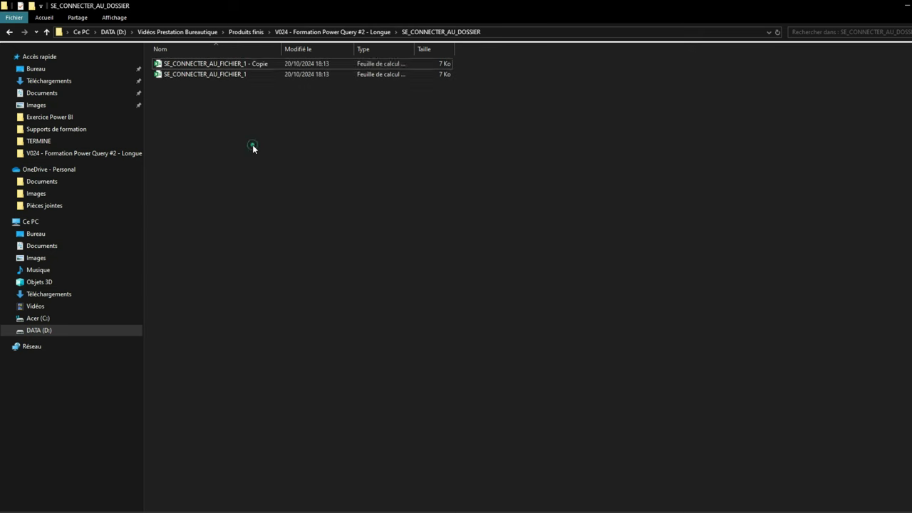
key("ctrl+v")
key("ctrl+v")
left_click(261, 116)
Step: Rename two copies to SE_CONNECTER_AU_FICHIER_2 and SE_CONNECTER_AU_FICHIER3
right_click(260, 87)
left_click(298, 256)
type("SE_CONNECTER_AU_FICHIER_2")
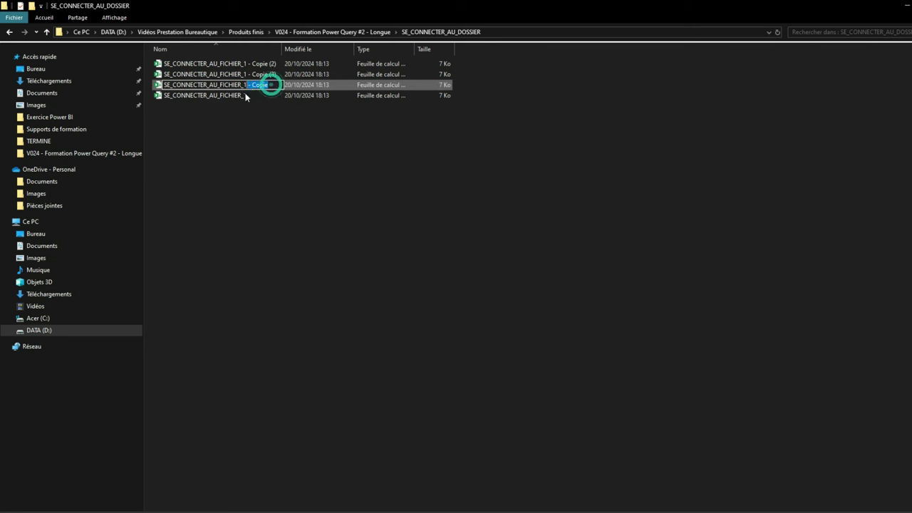
key("Return")
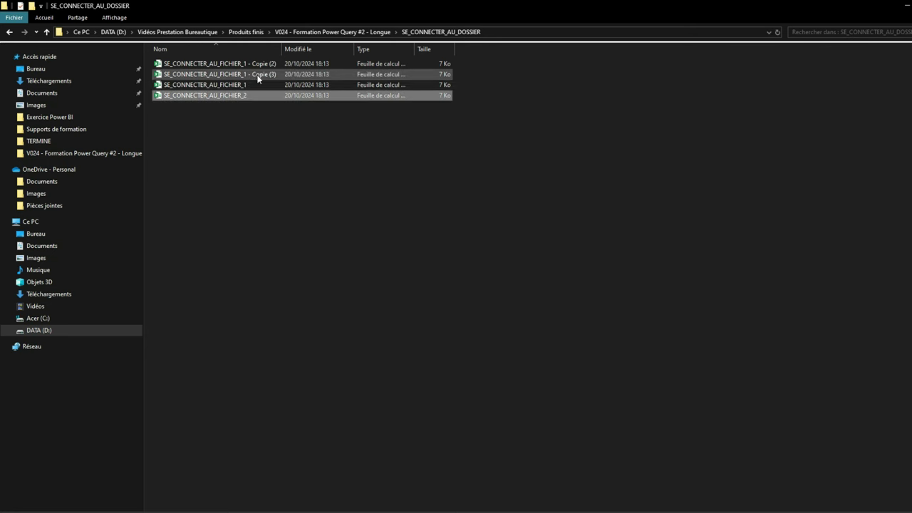
right_click(259, 74)
left_click(292, 249)
left_click_drag(281, 75, 242, 86)
type("3")
key("Return")
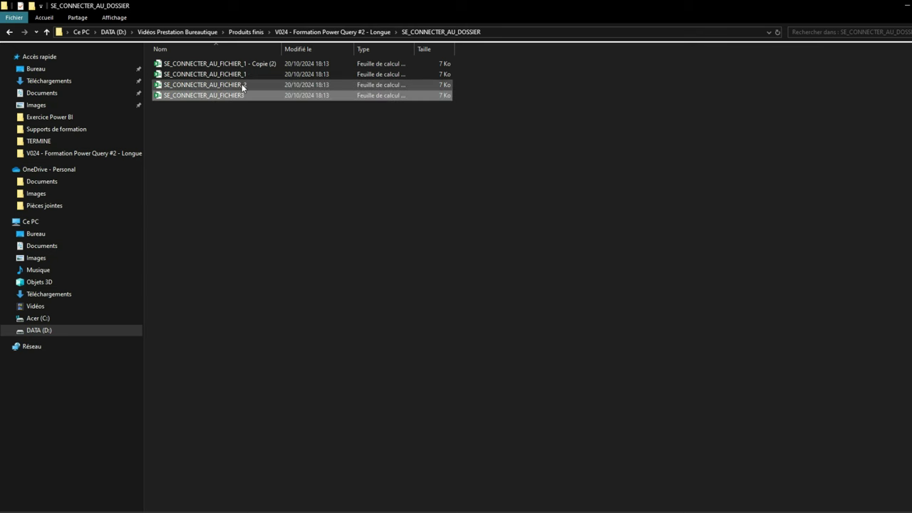
Step: Rename the Copie (2) file to SE_CONNECTER_AU_FICHIER_4
right_click(269, 63)
left_click(307, 236)
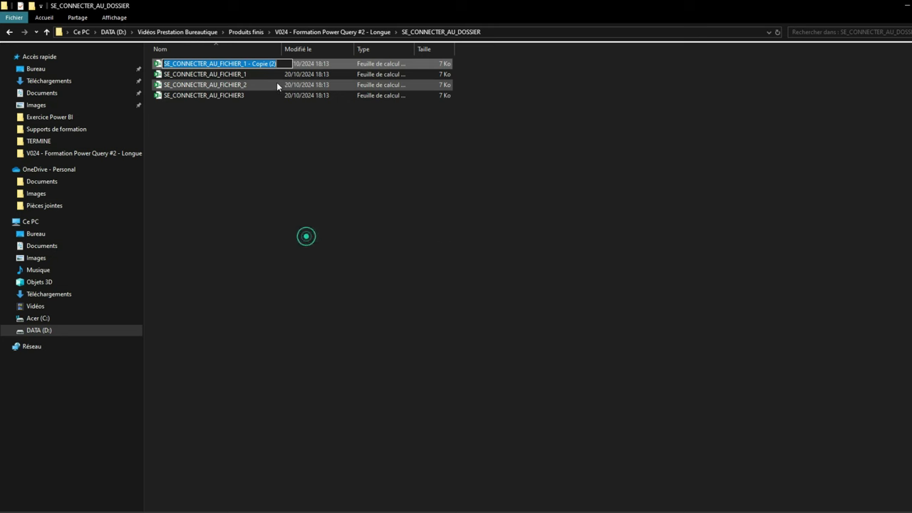
left_click_drag(282, 64, 246, 72)
type("4")
key("Return")
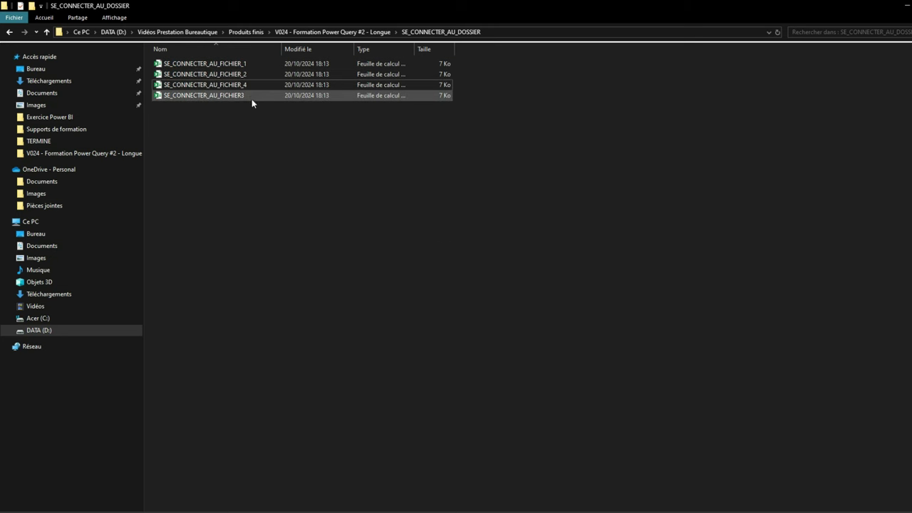
Step: Correct the SE_CONNECTER_AU_FICHIER3 name to SE_CONNECTER_AU_FICHIER_3
right_click(252, 100)
left_click(217, 167)
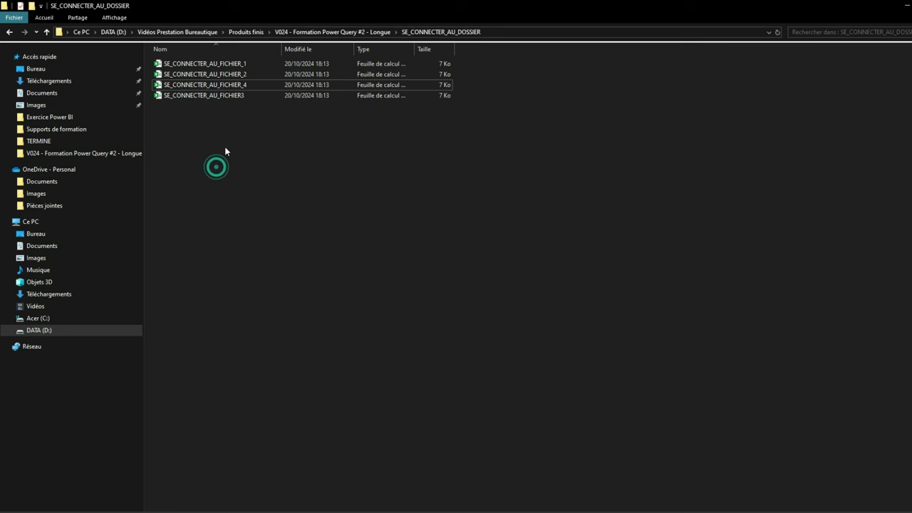
right_click(247, 98)
left_click(219, 132)
left_click(235, 96)
right_click(234, 96)
left_click(277, 268)
left_click(238, 98)
type("_")
key("Return")
left_click(261, 176)
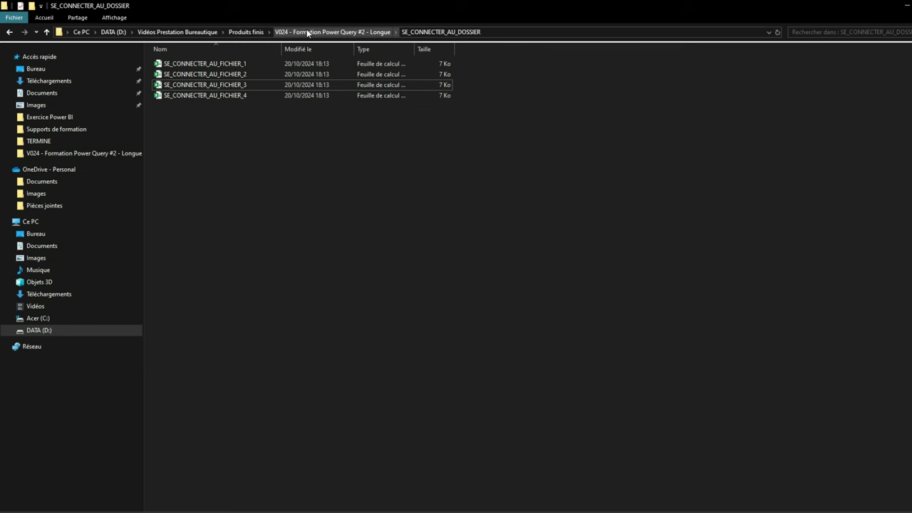
left_click(362, 156)
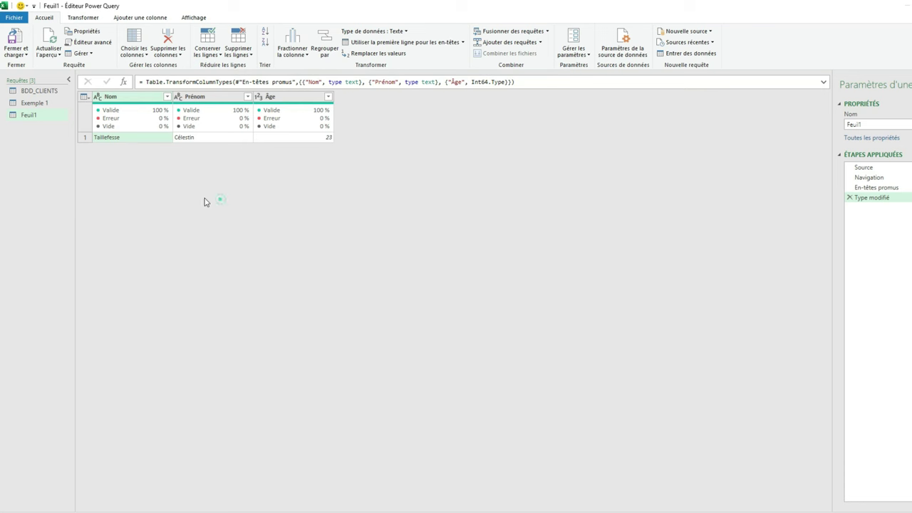
left_click(219, 199)
Step: Create a Nouvelle requête > Fichier > Dossier query pointing at the SE_CONNECTER_AU_DOSSIER folder
right_click(26, 154)
mouse_move(77, 178)
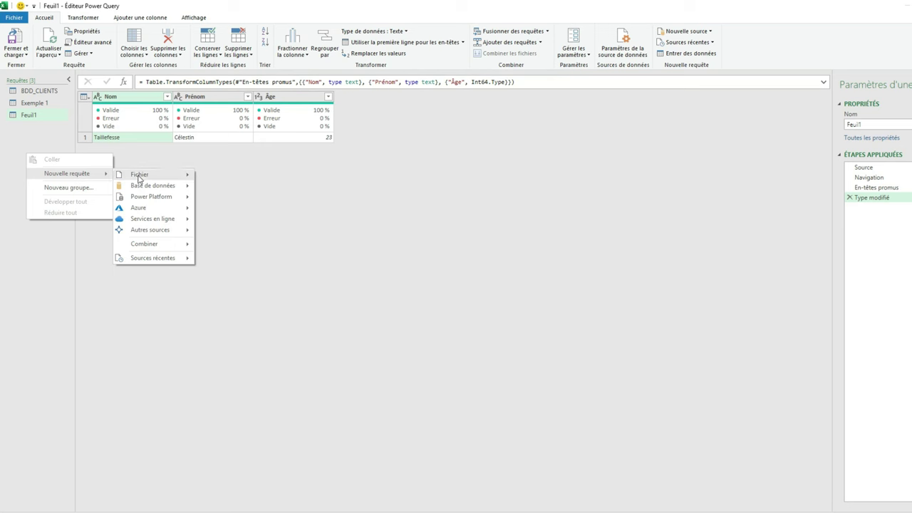
mouse_move(162, 178)
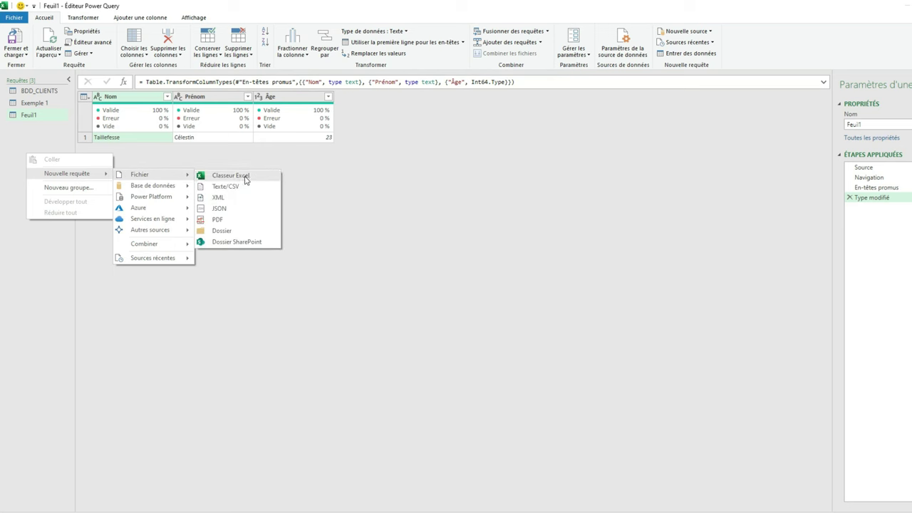
left_click(228, 236)
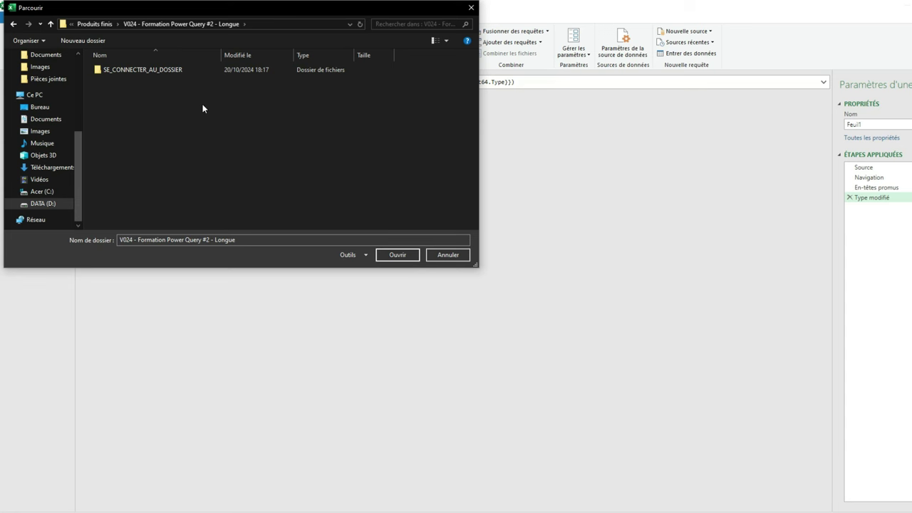
double_click(155, 73)
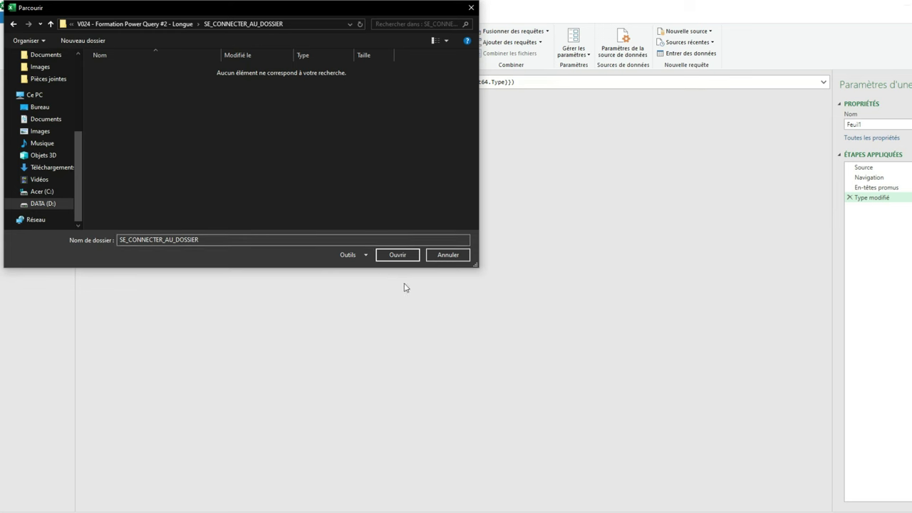
left_click(404, 255)
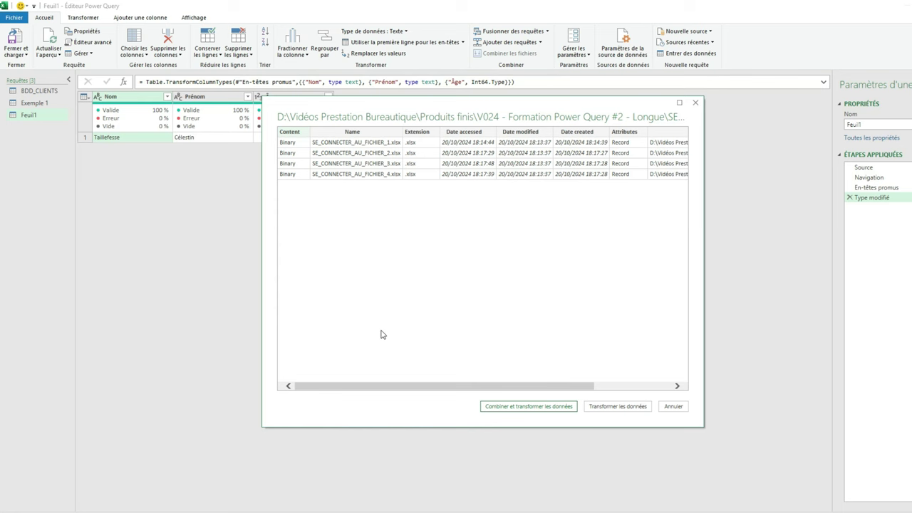
Step: Load the folder's four-workbook file list into the editor with Transformer les données
left_click(503, 411)
left_click(617, 406)
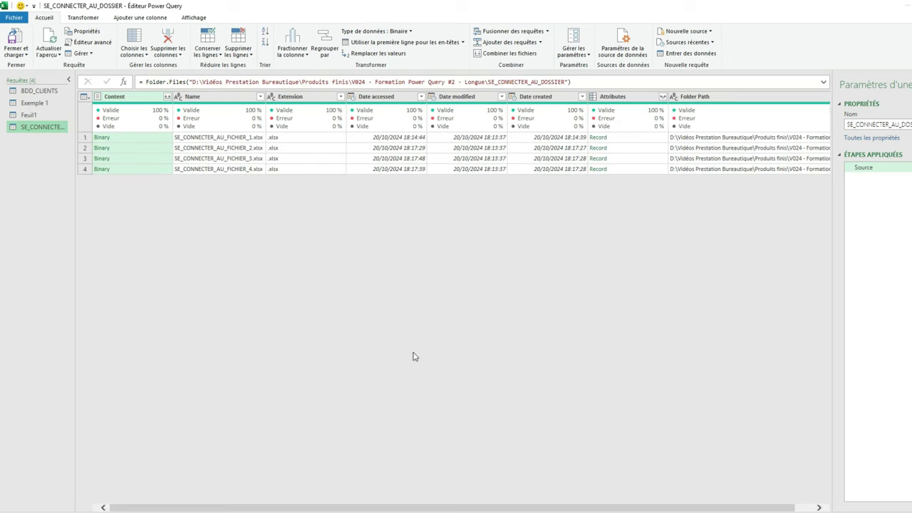
Step: Scroll right and preview the Binary content of SE_CONNECTER_AU_FICHIER_1.xlsx
mouse_move(184, 511)
left_mouse_down()
mouse_move(202, 510)
mouse_move(164, 508)
left_mouse_up()
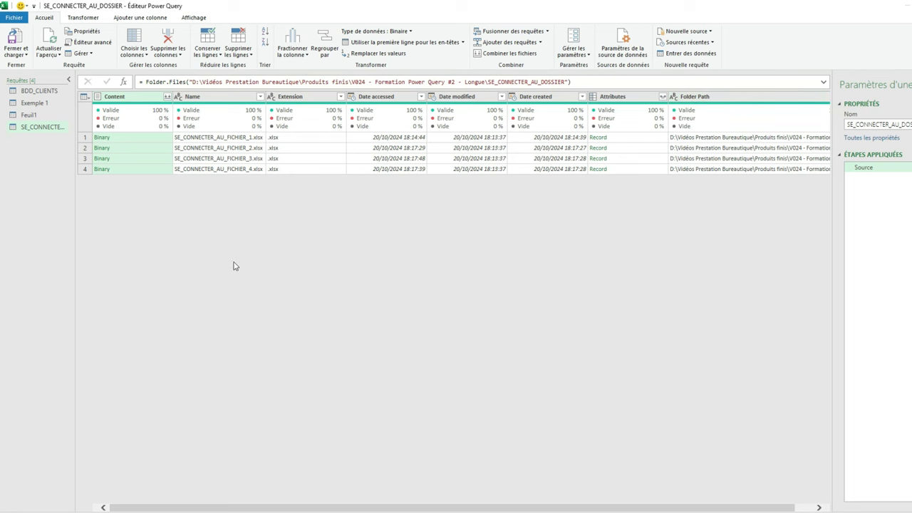
left_click(129, 138)
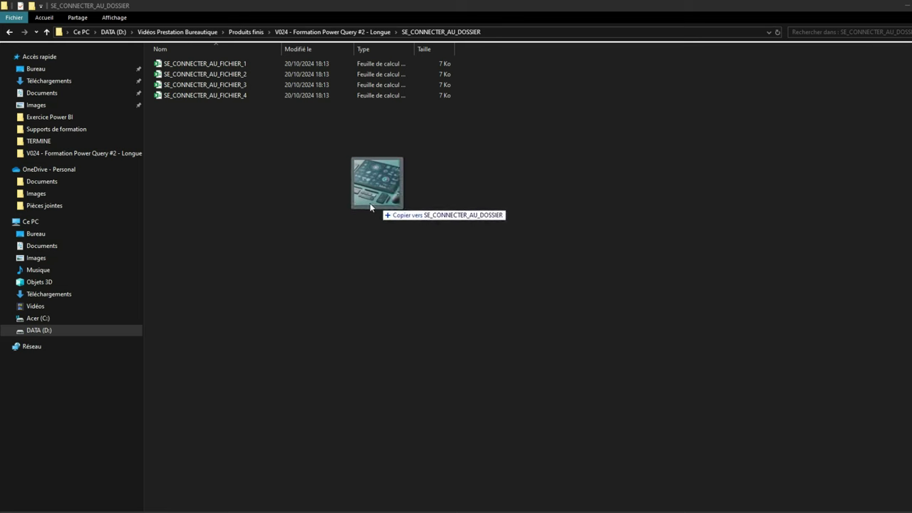
Step: Copy Designer (1), the two Exercice Power BI files and the Power Query PDF into the folder, then close it
left_click_drag(720, 199, 318, 201)
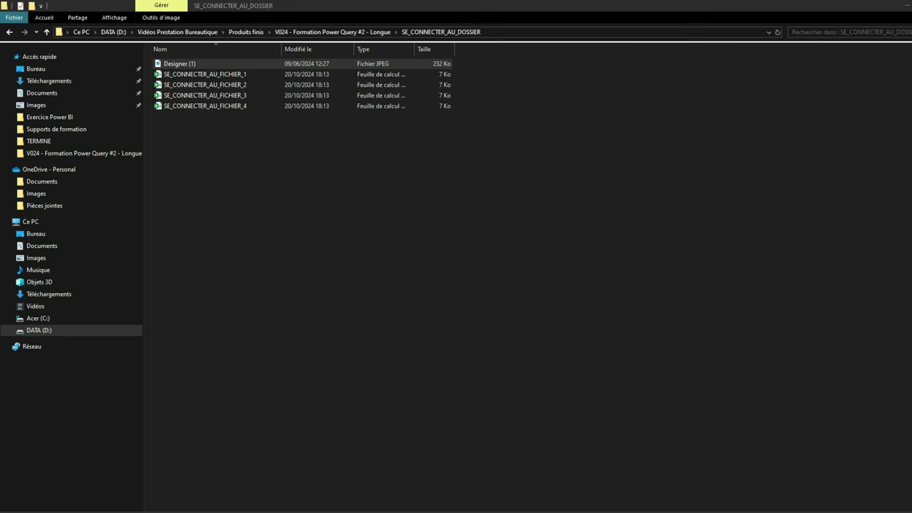
left_click_drag(764, 189, 497, 231)
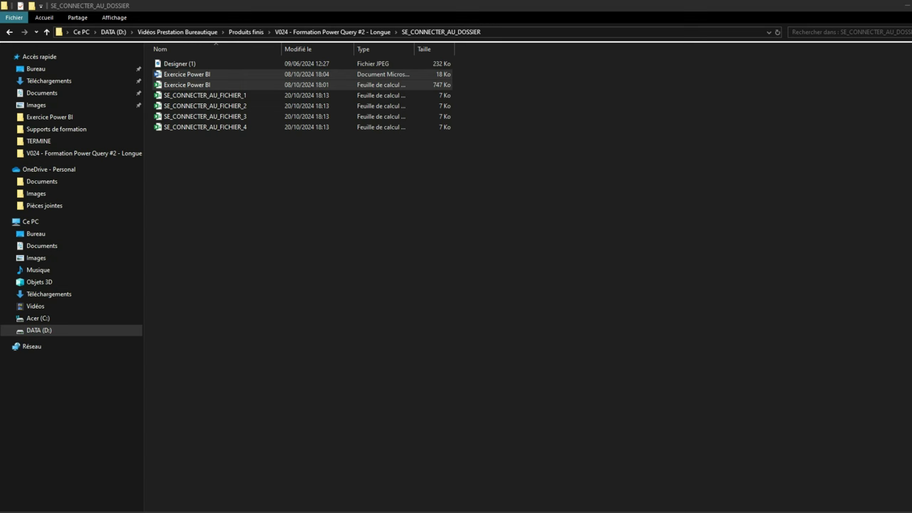
left_click_drag(911, 200, 613, 199)
key("ctrl+v")
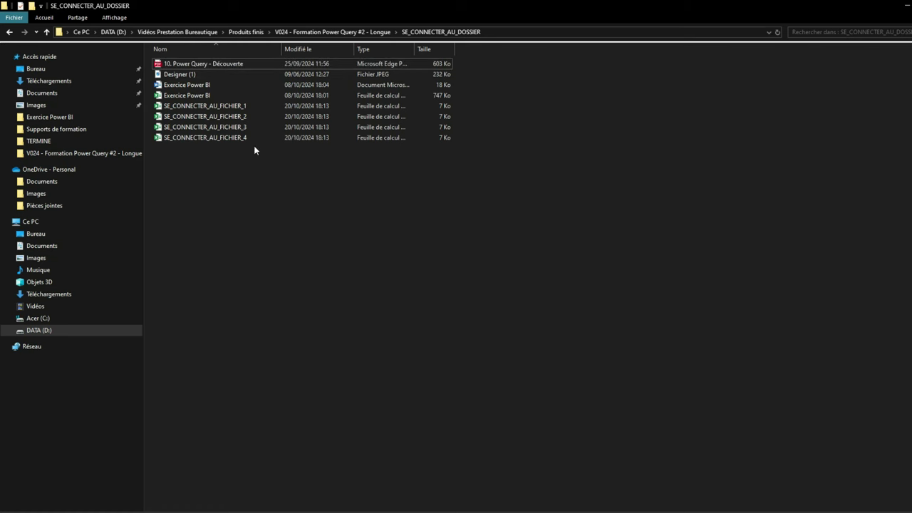
left_click(904, 6)
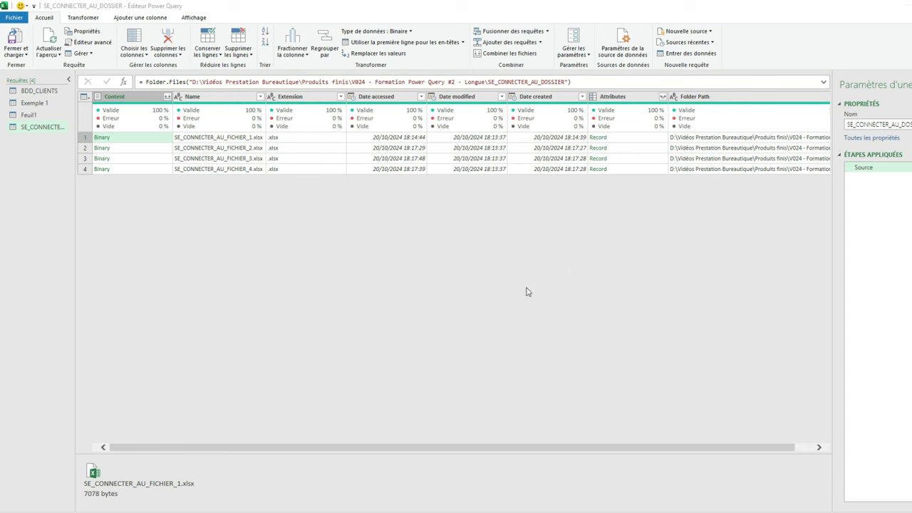
Step: Refresh the folder query preview and inspect the new file names, including Exercice Power BI.xlsx
left_click(55, 39)
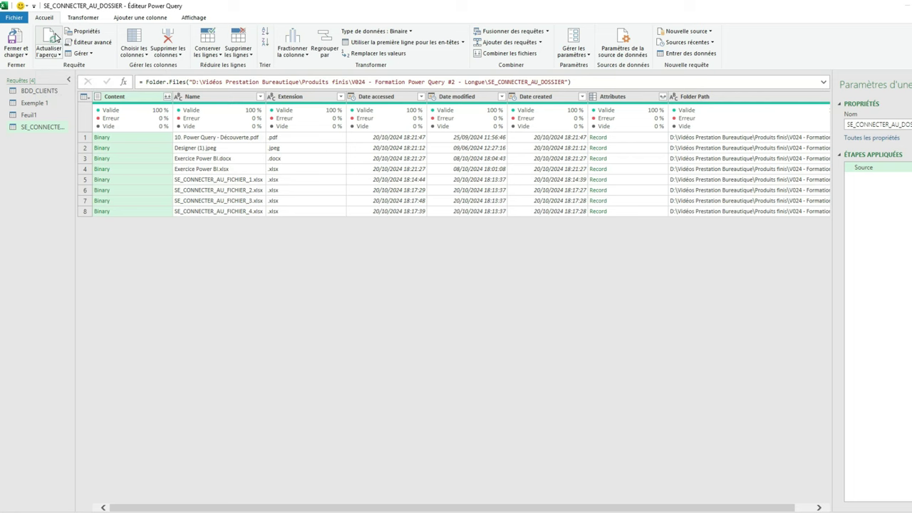
left_click(260, 267)
left_click(195, 147)
left_click(232, 158)
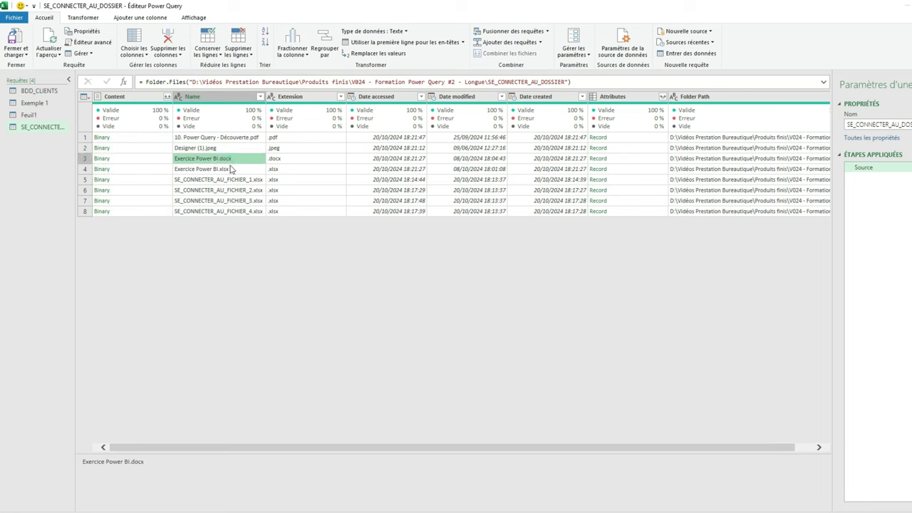
left_click(229, 169)
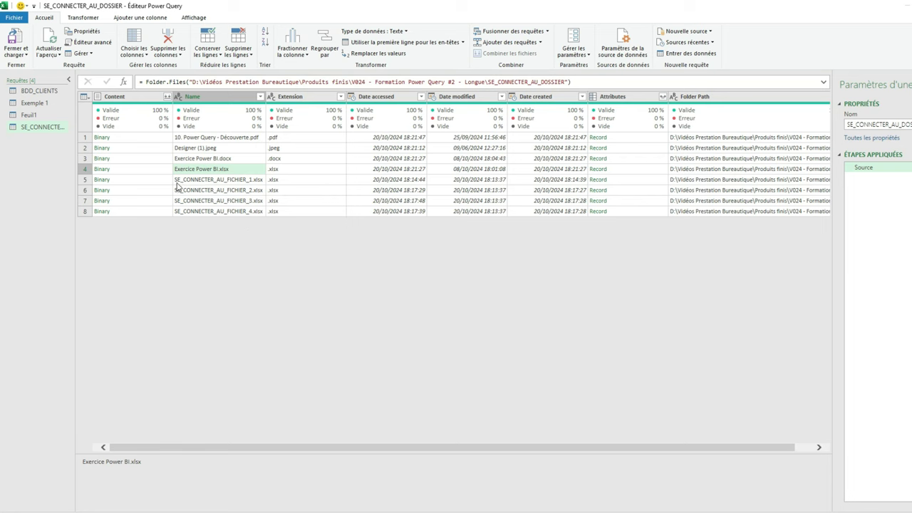
Step: Filter Name to contain SE_CONNECTER_AU_FICHIER*, then combine the four files from the Content column
left_click(259, 97)
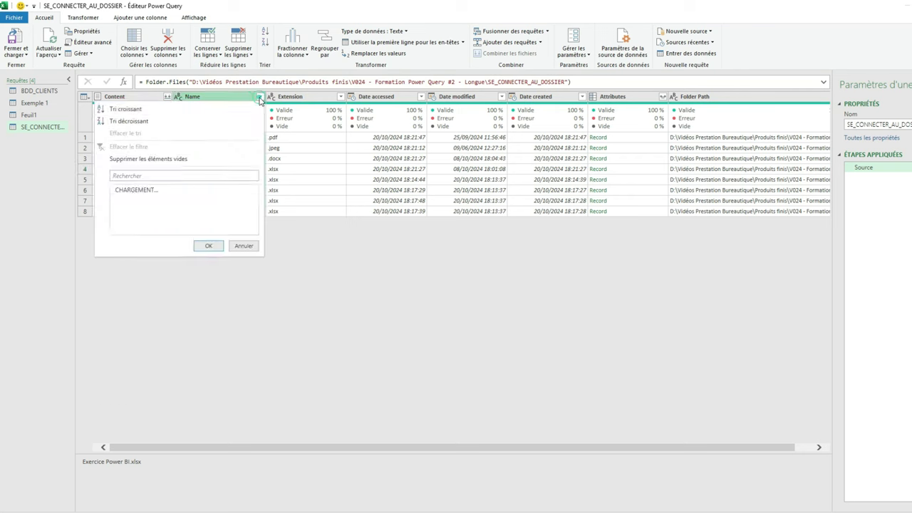
left_click(142, 174)
left_click(233, 171)
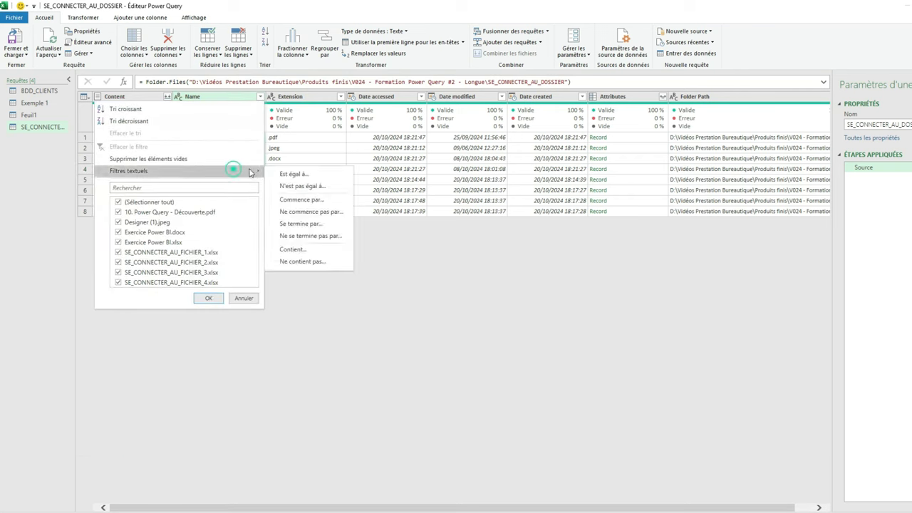
left_click(304, 250)
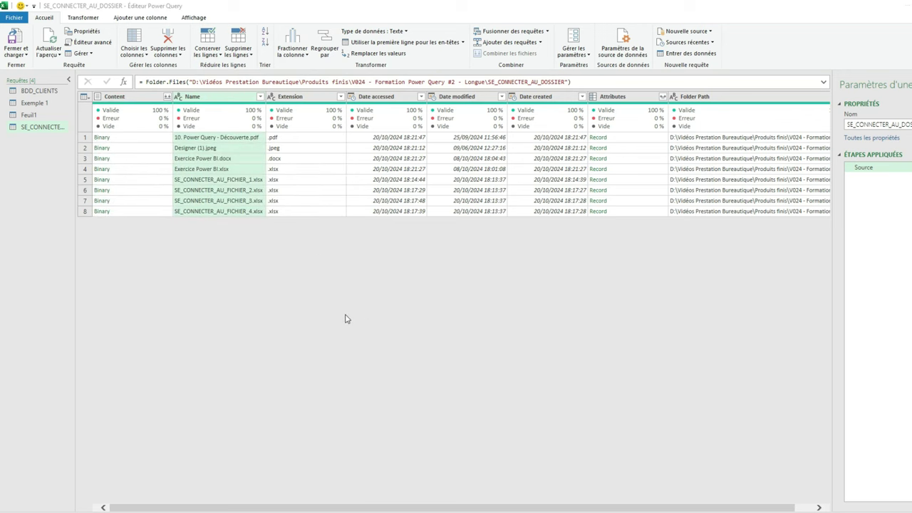
left_click(445, 264)
key("Caps_Lock")
type("SE_CONNECTER")
key("Caps_Lock")
type("_")
key("Caps_Lock")
type("AU_FICHIER*")
key("Caps_Lock")
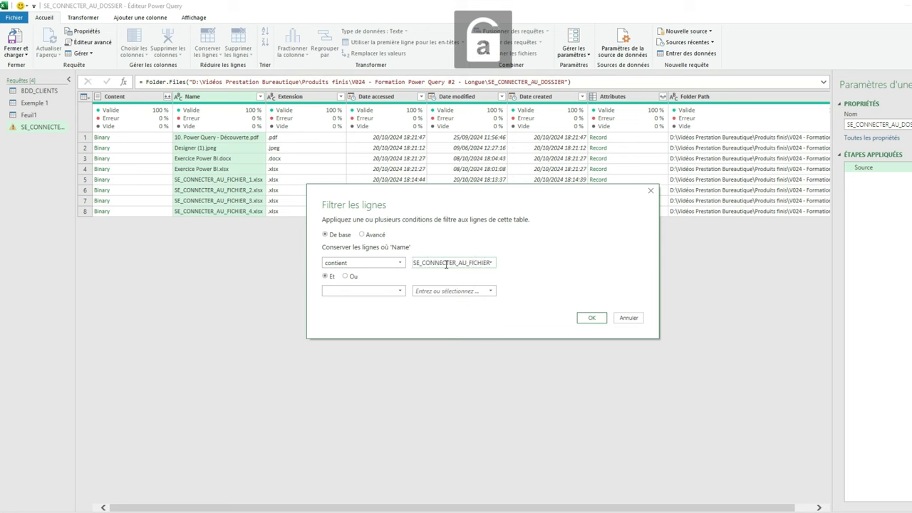
left_click(593, 319)
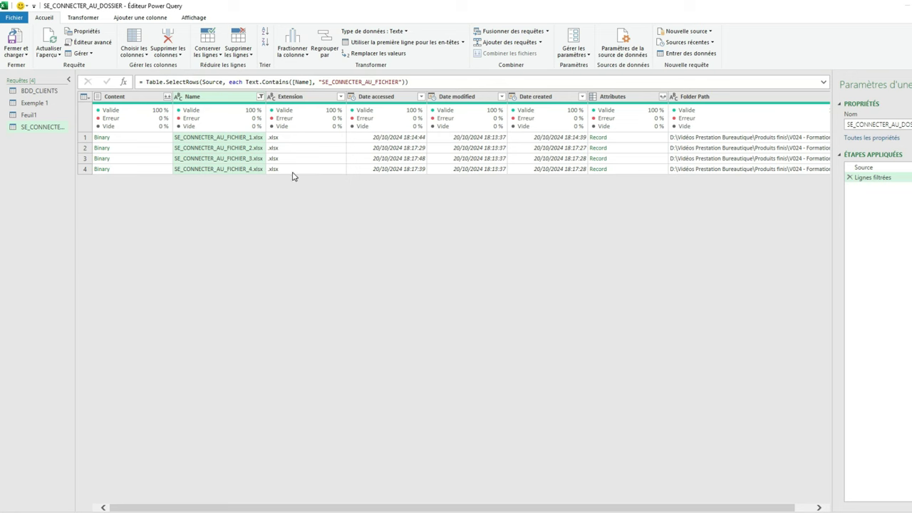
left_click(163, 96)
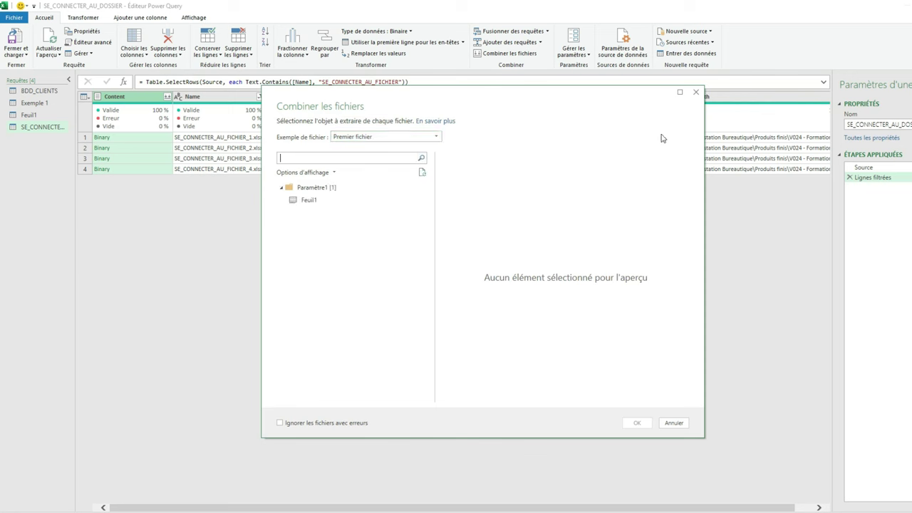
Step: Combine the folder's files using Premier fichier as the sample and its Feuil1 sheet
left_click(318, 203)
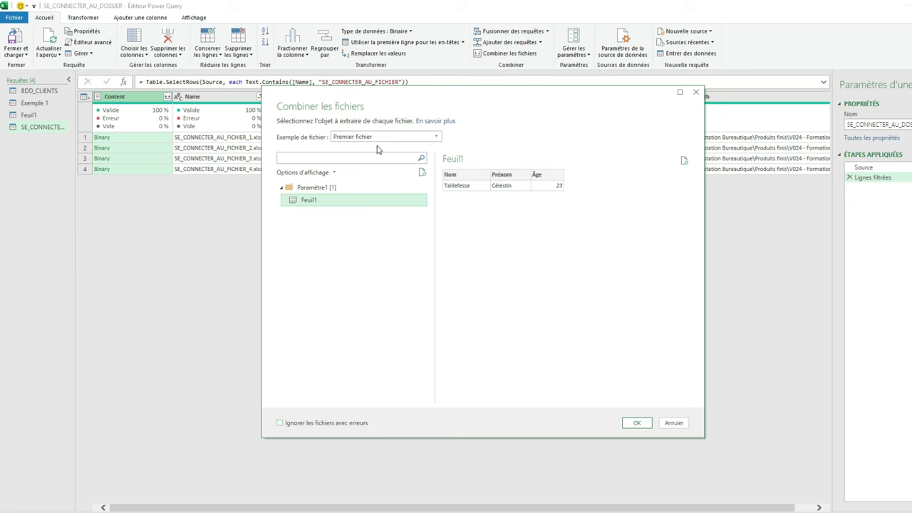
left_click(436, 138)
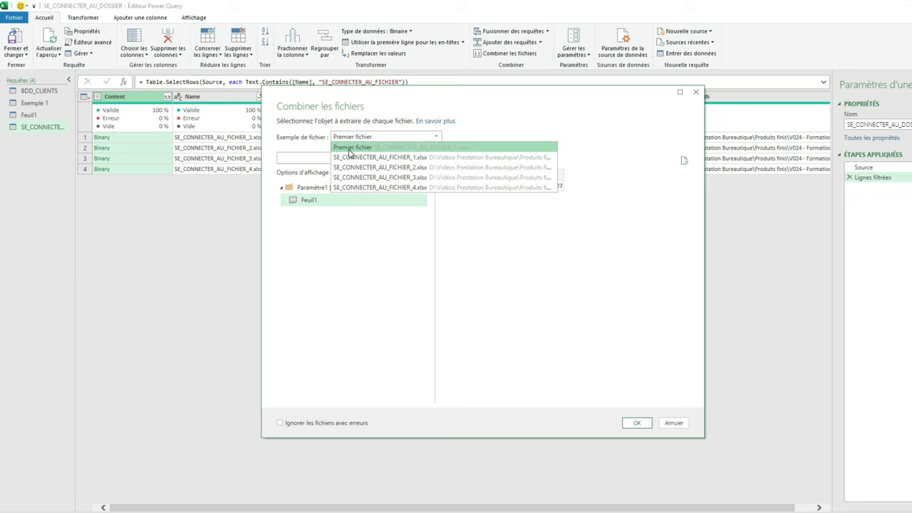
left_click(354, 148)
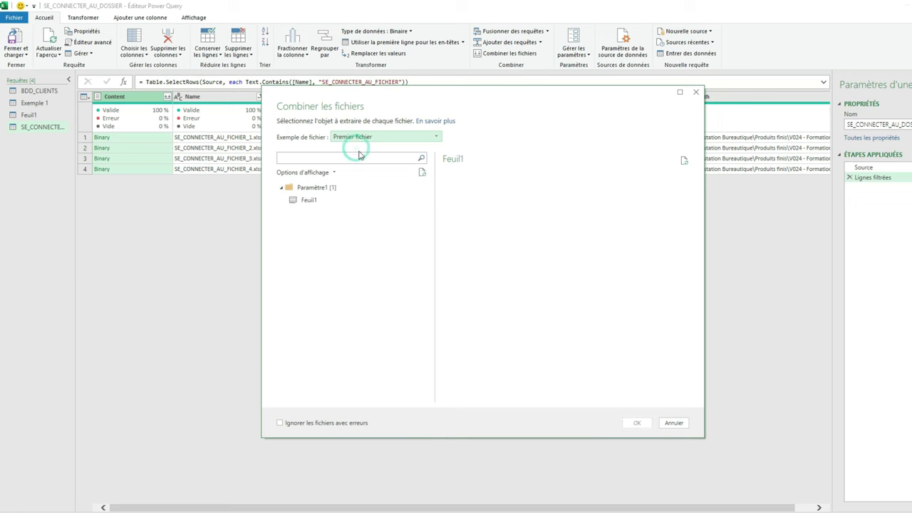
left_click(318, 202)
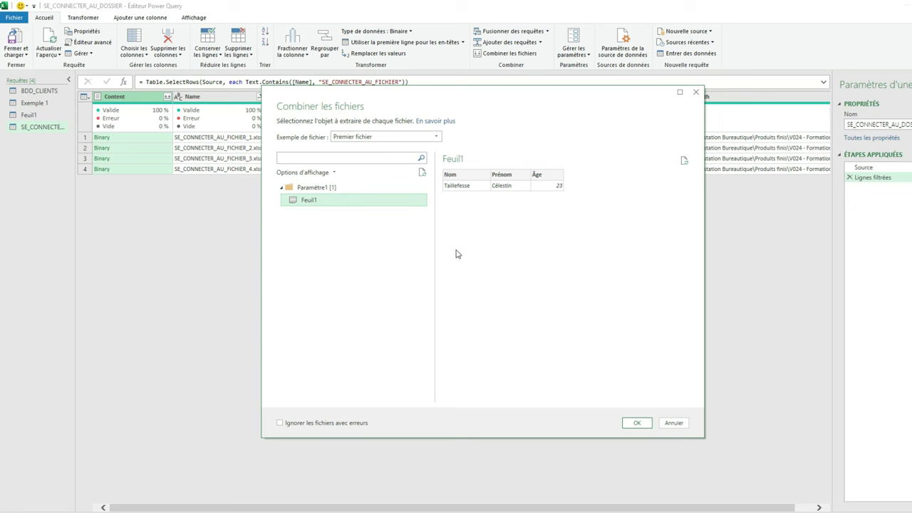
left_click(377, 139)
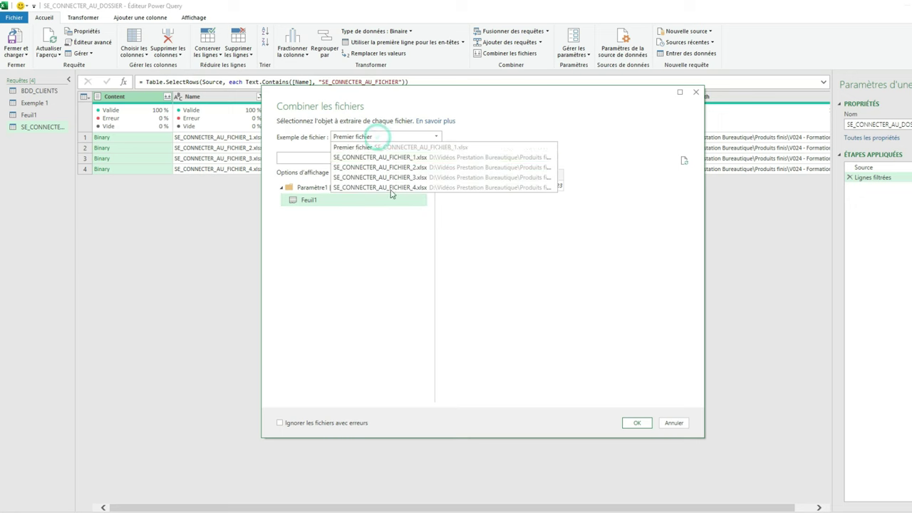
left_click(345, 291)
left_click(345, 291)
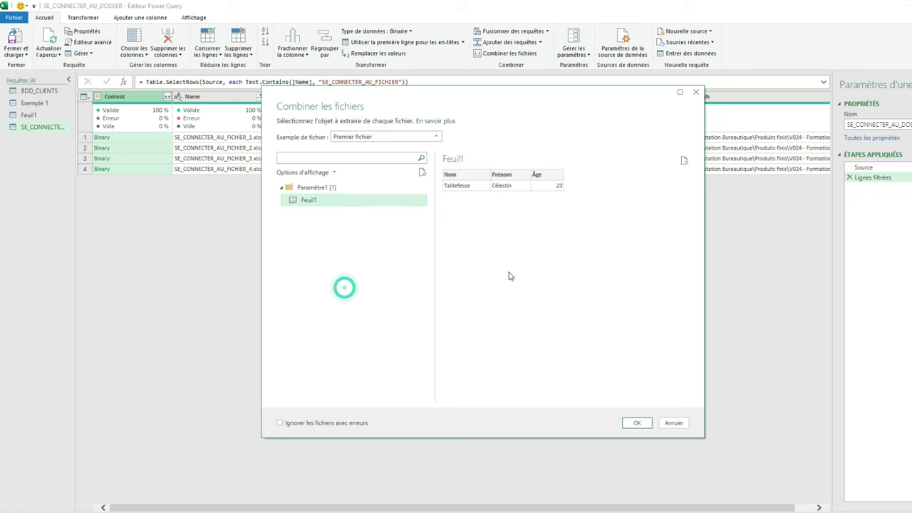
left_click(638, 424)
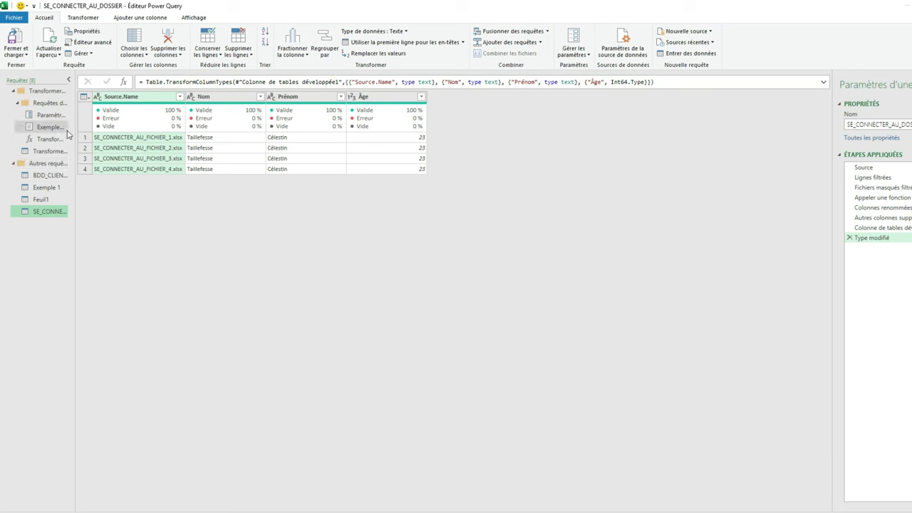
Step: Widen the Requêtes pane and open the Transformer l'exemple de fichier query
left_click_drag(76, 127, 180, 178)
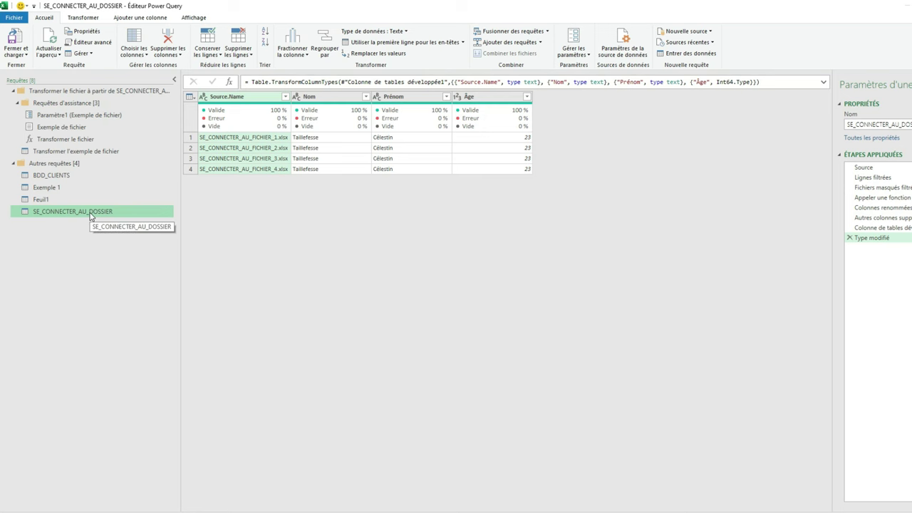
left_click(77, 153)
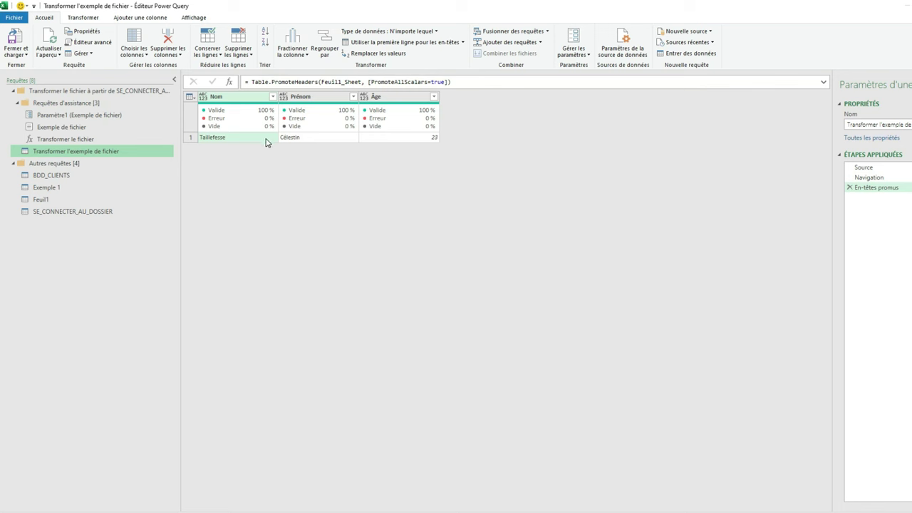
Step: Remove the Âge column from the sample transform and delete SE_CONNECTER_AU_DOSSIER's Type modifié step
left_click(91, 151)
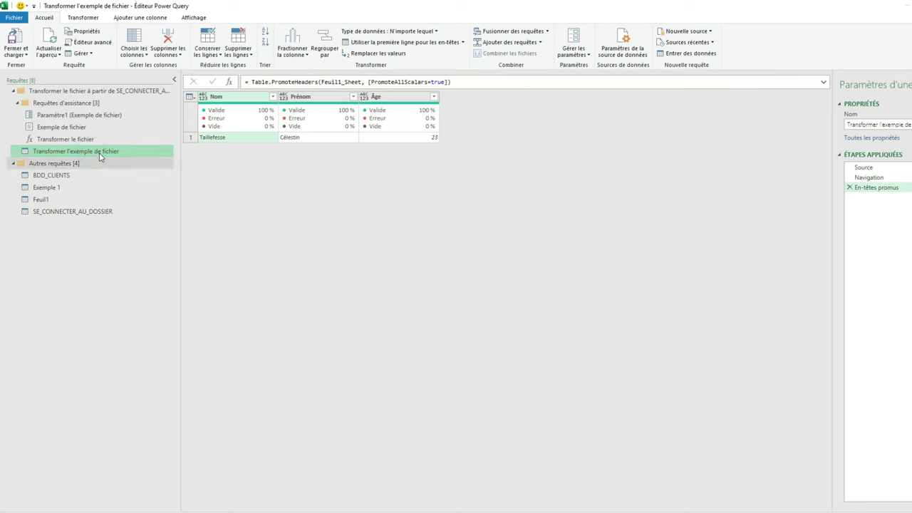
right_click(386, 97)
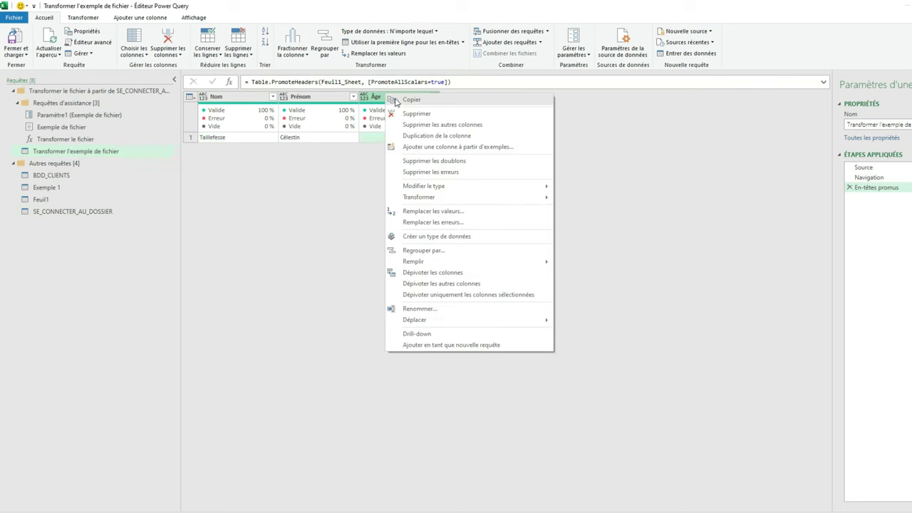
left_click(430, 116)
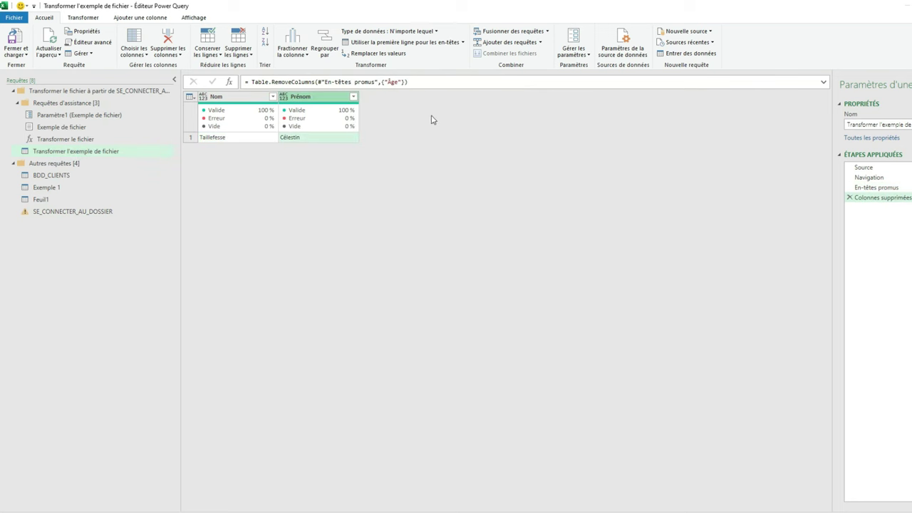
left_click(97, 212)
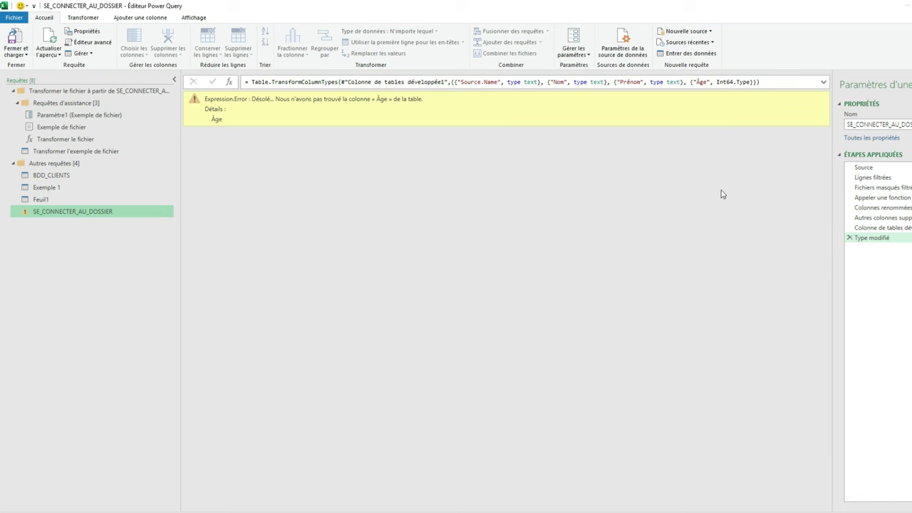
left_click(849, 238)
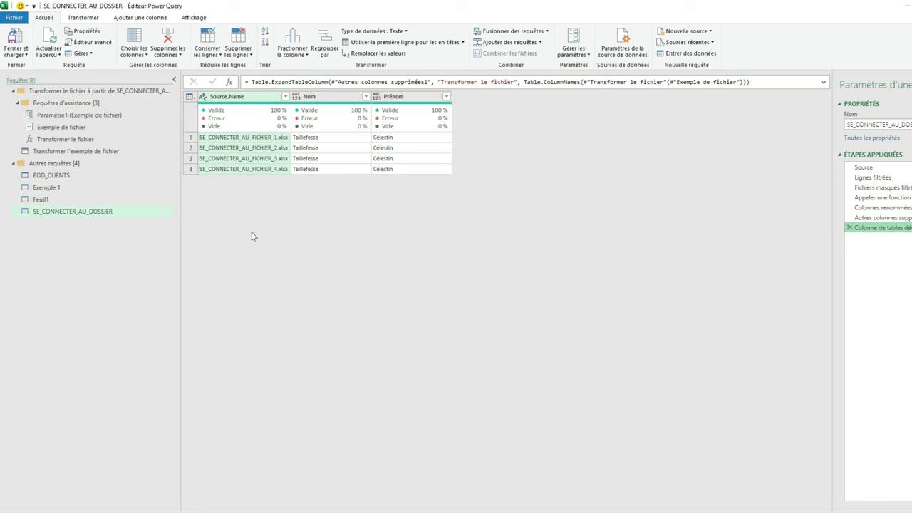
Step: Review the sample transform and combined query, then select SE_CONNECTER_AU_FICHIER_4 in File Explorer
left_click(93, 152)
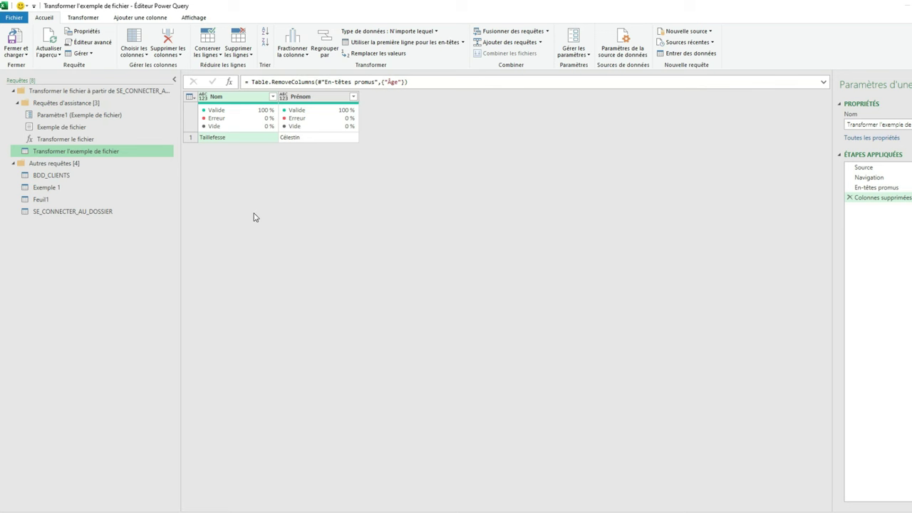
left_click(73, 212)
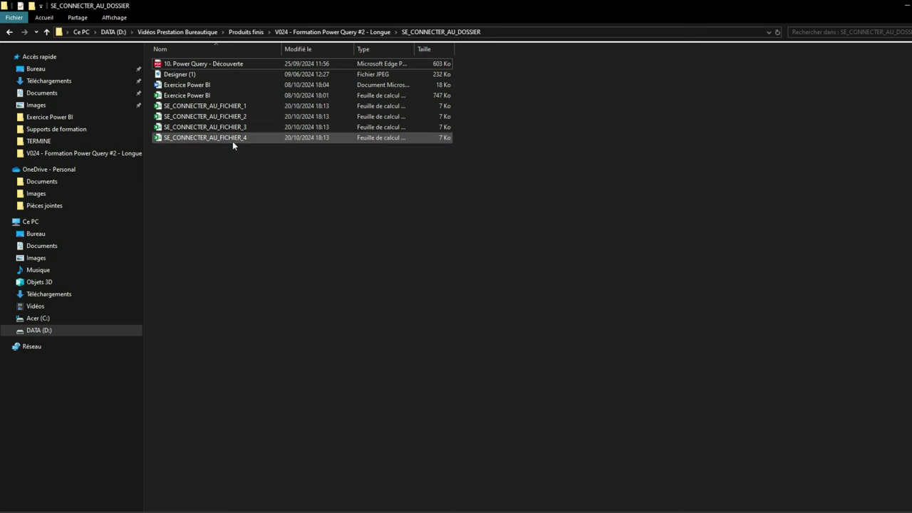
left_click(233, 141)
left_click(233, 185)
Step: Paste a copy of SE_CONNECTER_AU_FICHIER_4 and rename it SE_CONNECTER_AU_FICHIER_5
key("ctrl+v")
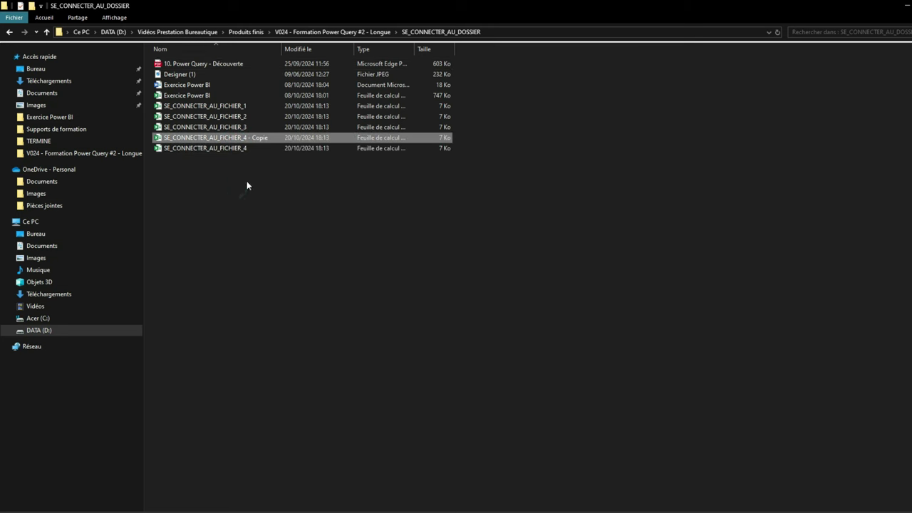
right_click(255, 138)
left_click(292, 311)
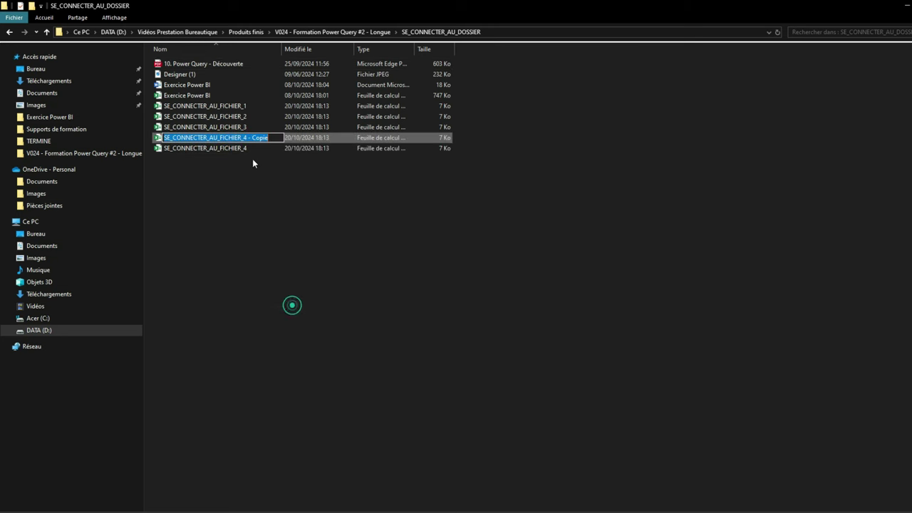
left_click_drag(248, 140, 275, 140)
key("BackSpace")
key("BackSpace")
type("5")
key("Return")
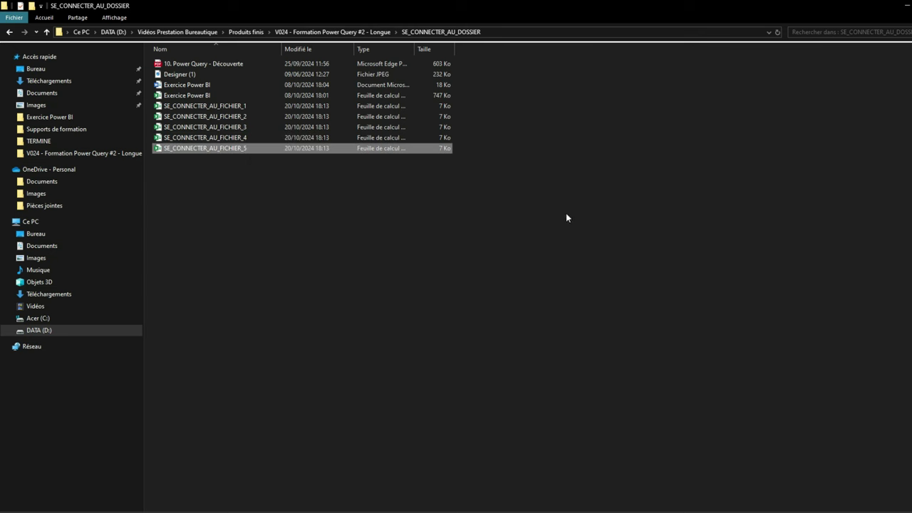
left_click(565, 212)
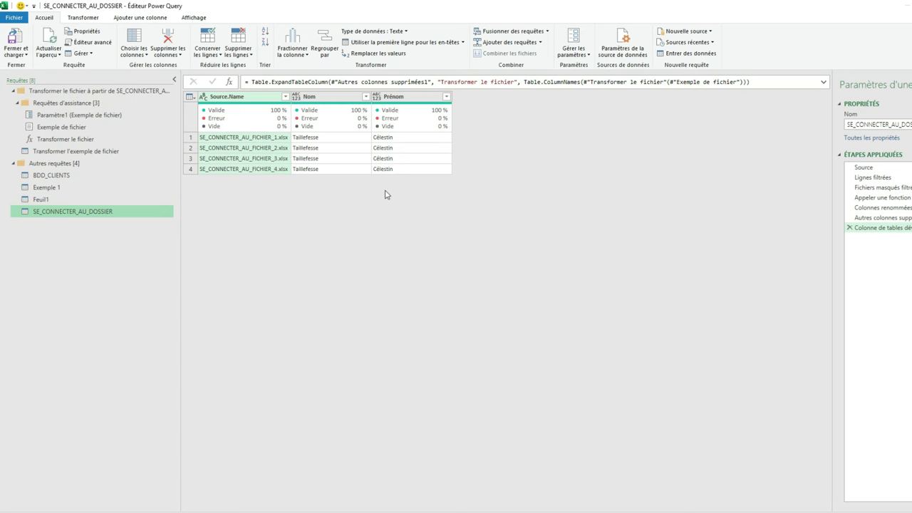
Step: Close and load the query, then look through the Feuil1, Exemple 1 and Les connecteurs sheets
left_click(16, 44)
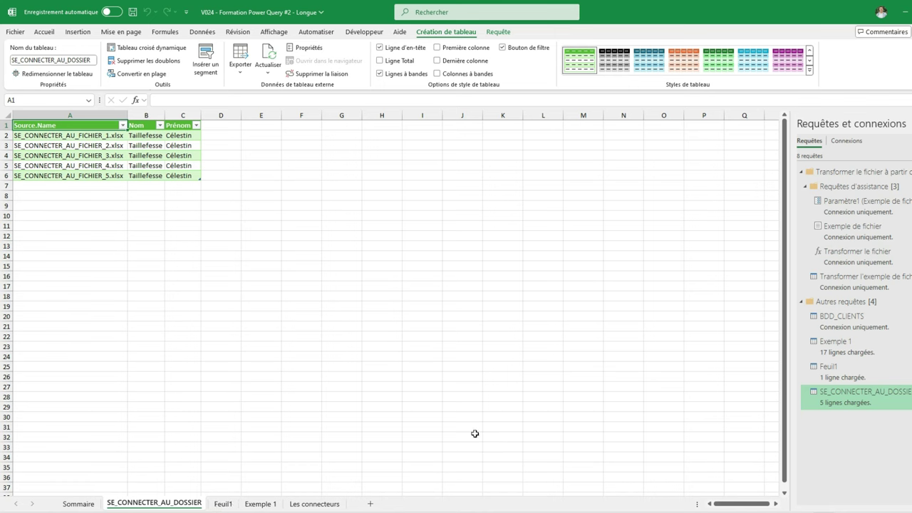
left_click(222, 503)
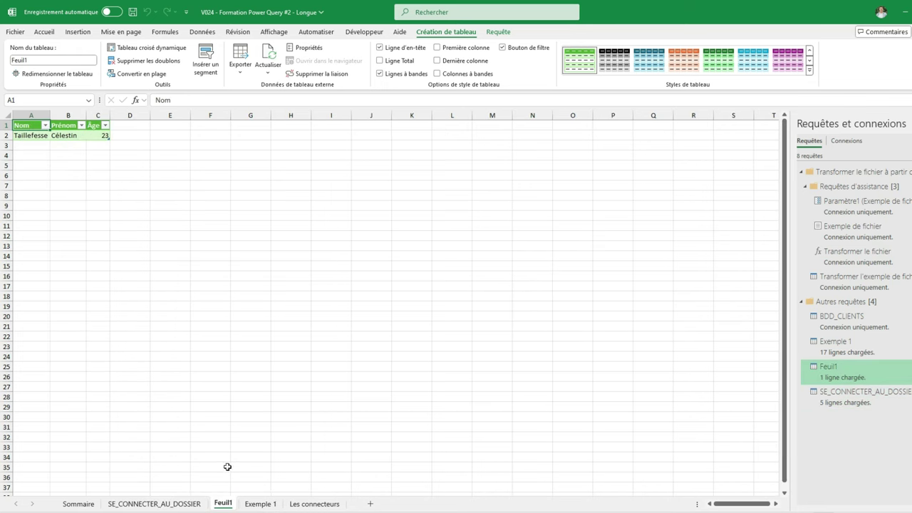
left_click_drag(30, 126, 103, 136)
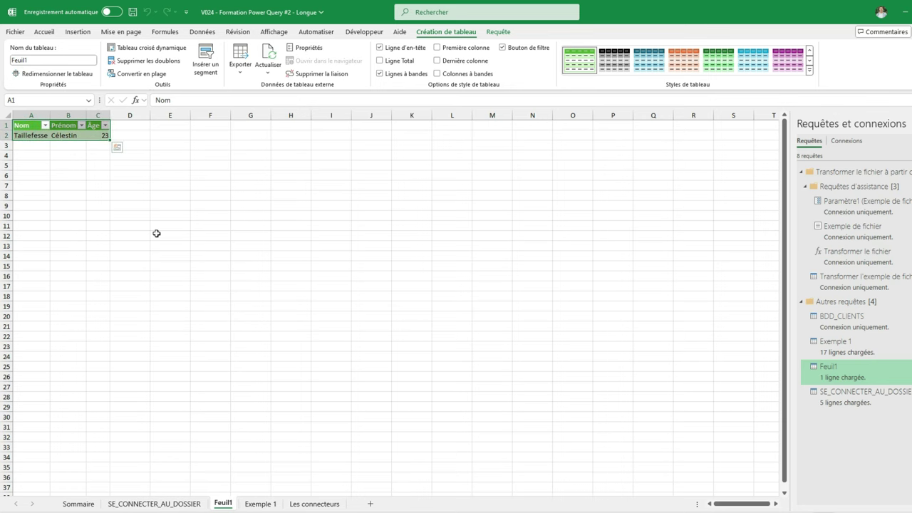
left_click(261, 504)
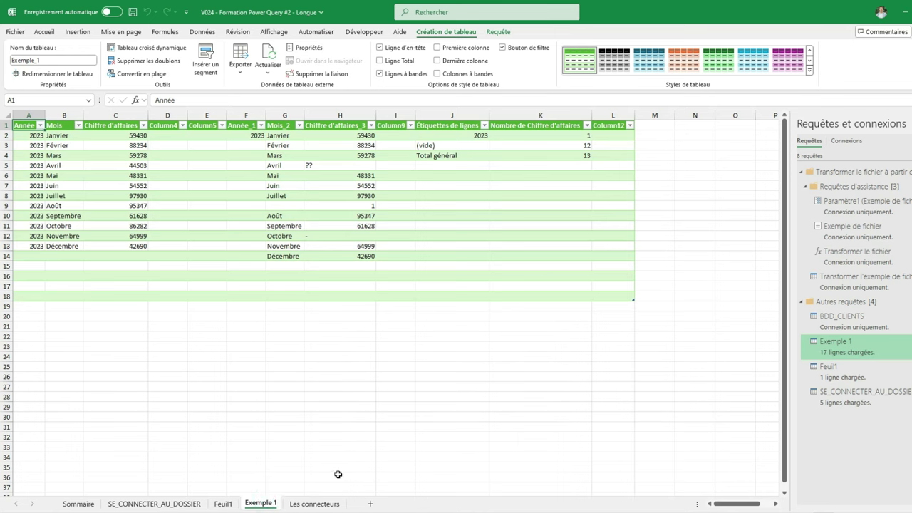
left_click(318, 503)
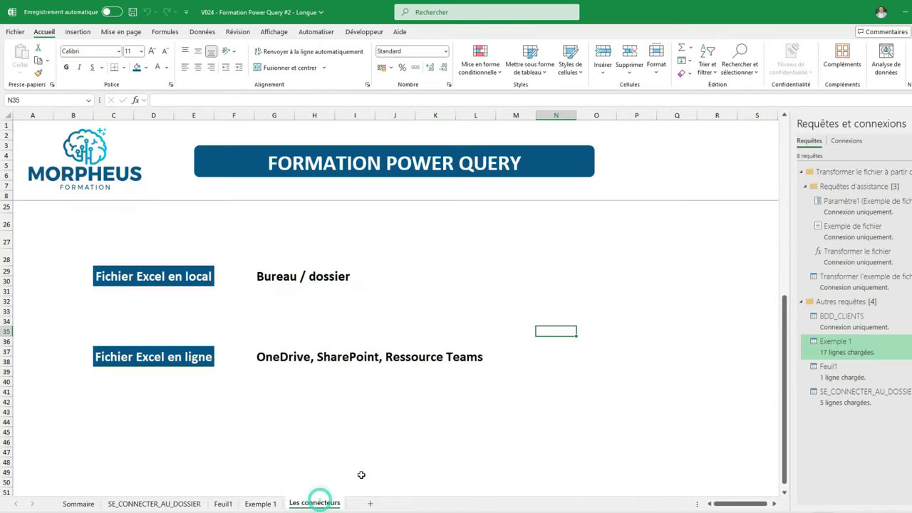
left_click(164, 504)
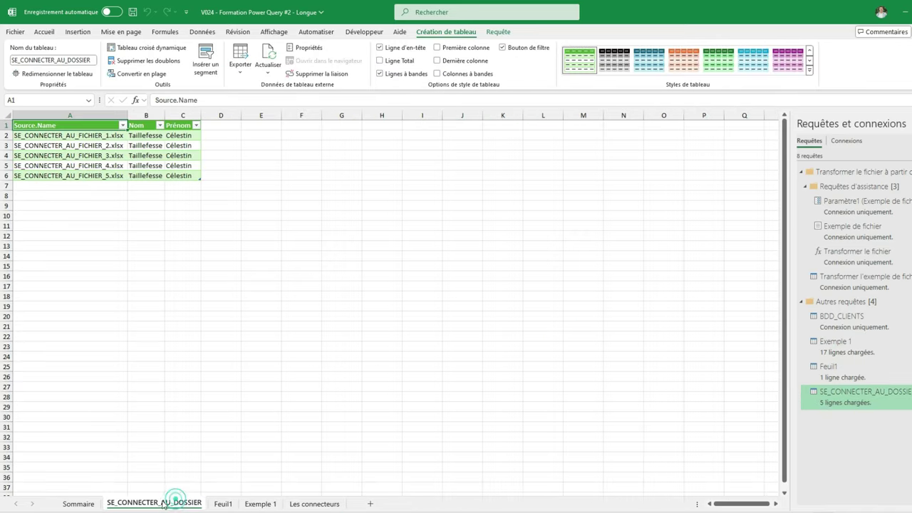
Step: Move Les connecteurs after Sommaire and check the five loaded rows, including SE_CONNECTER_AU_FICHIER_5.xlsx
left_click_drag(319, 504, 135, 504)
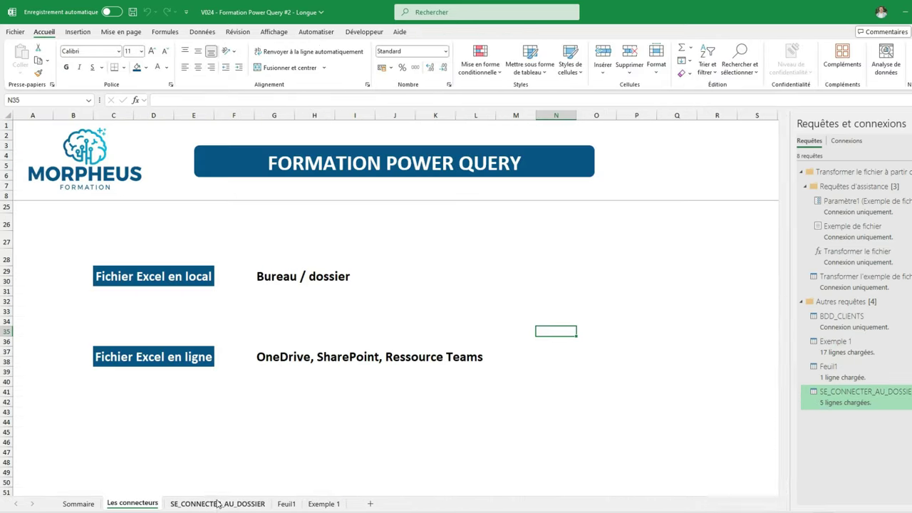
left_click(218, 504)
left_click(204, 228)
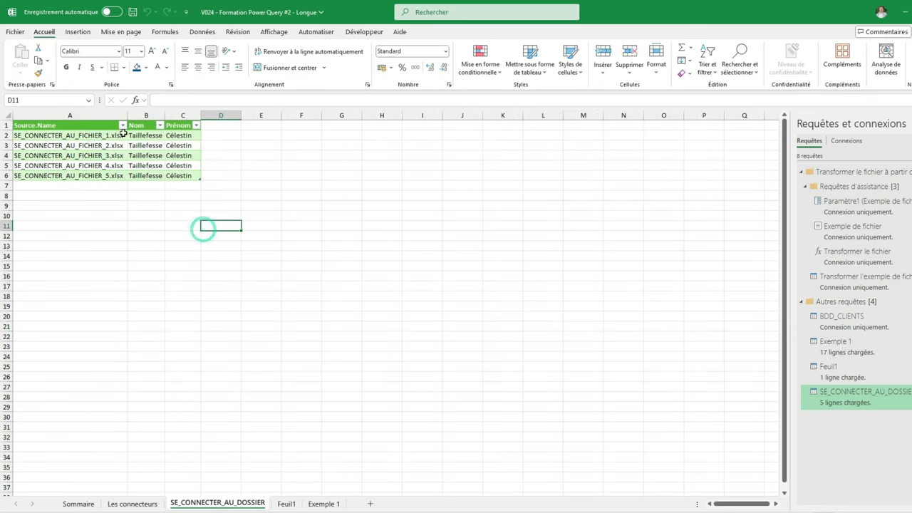
left_click_drag(123, 134, 182, 176)
left_click(114, 181)
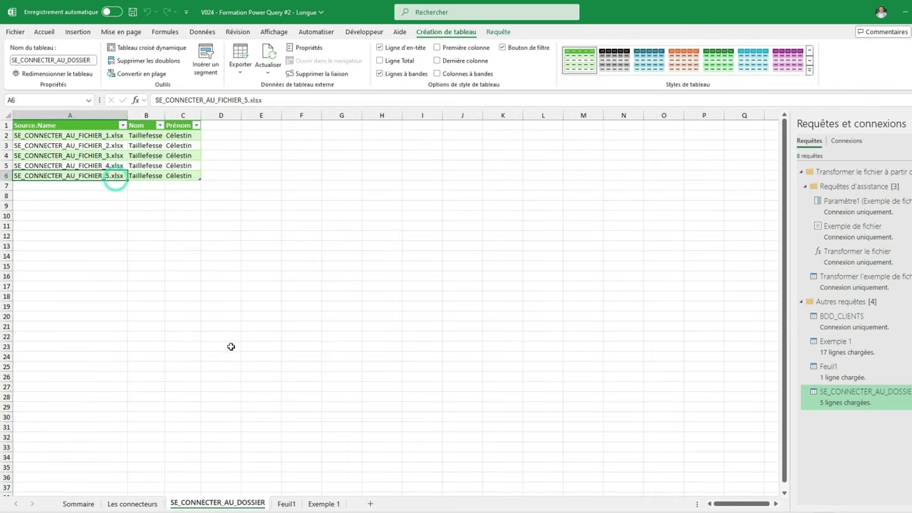
left_click(301, 296)
key("alt+Tab")
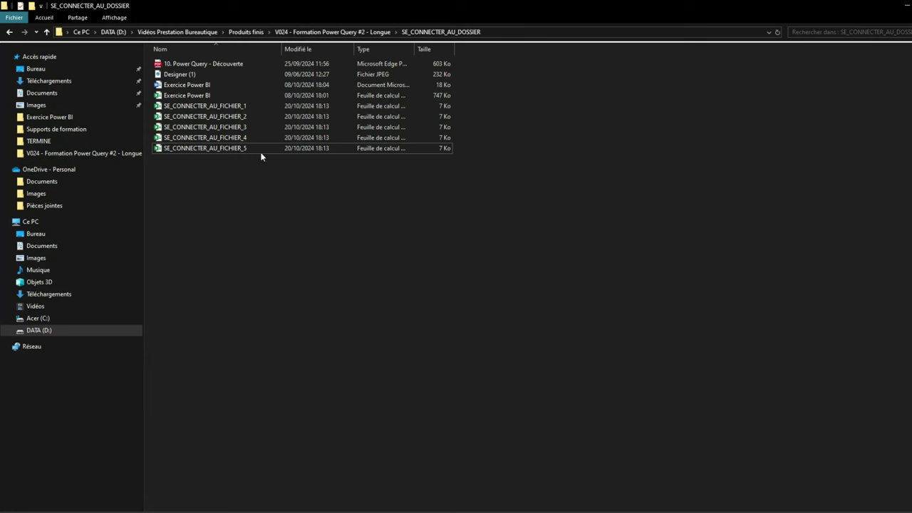
Step: Duplicate SE_CONNECTER_AU_FICHIER_4 again and rename the copy SE_CONNECTER_AU_FICHIER_6
left_click(290, 235)
key("ctrl+v")
right_click(261, 138)
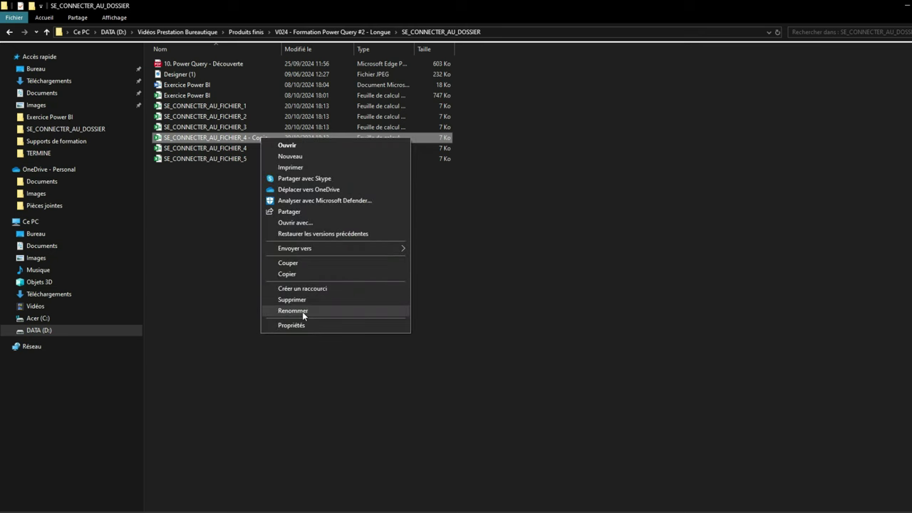
left_click(302, 311)
left_click_drag(268, 137, 244, 137)
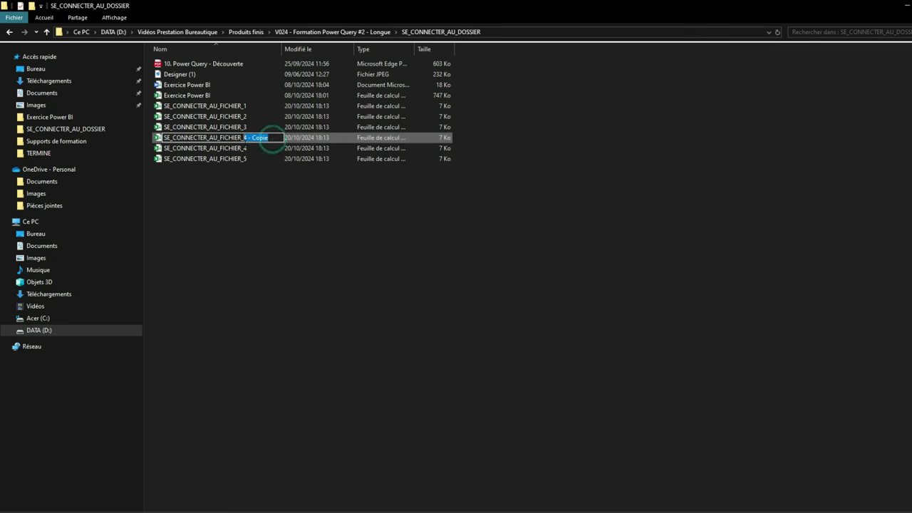
type("6")
key("Return")
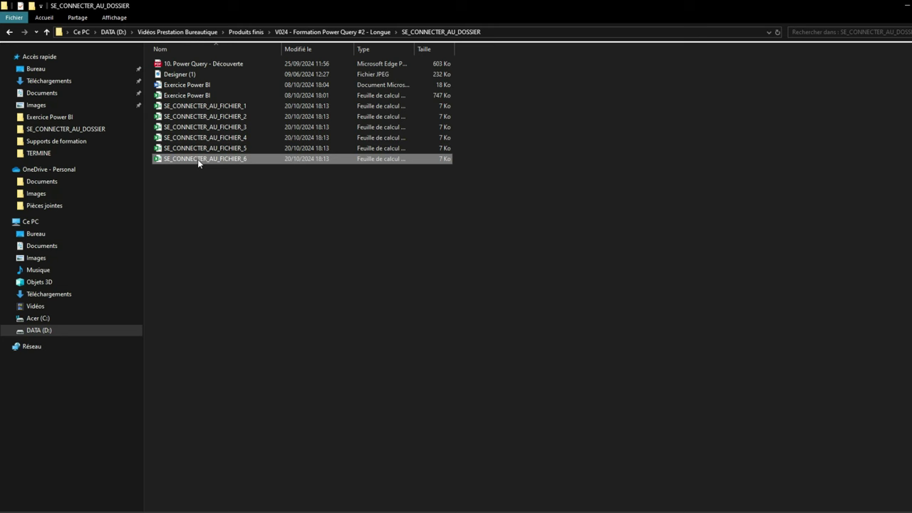
key("alt+Tab")
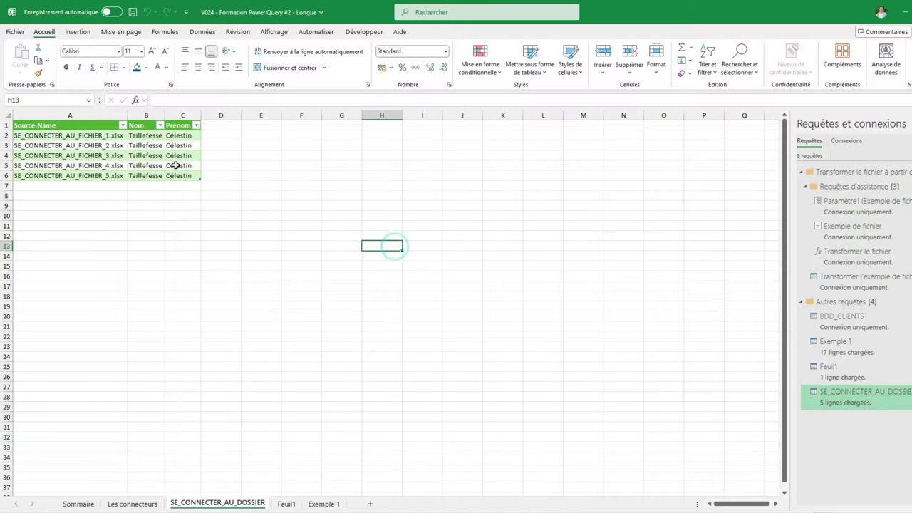
Step: Run Données > Actualiser tout so the table lists six rows, including SE_CONNECTER_AU_FICHIER_6.xlsx
left_click(177, 165)
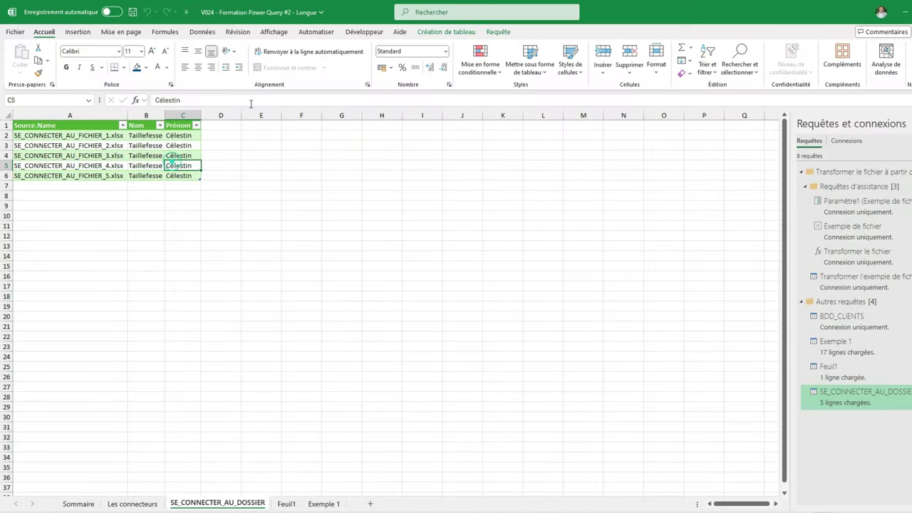
left_click(202, 32)
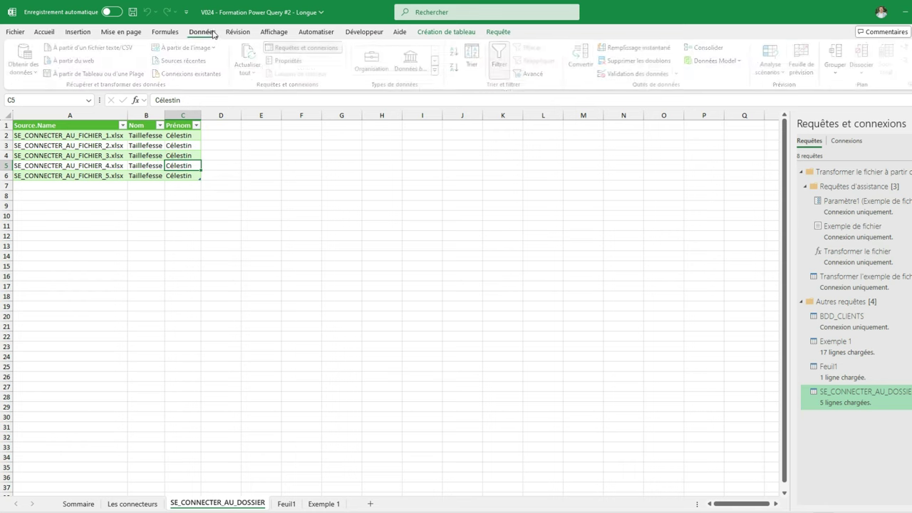
left_click(250, 57)
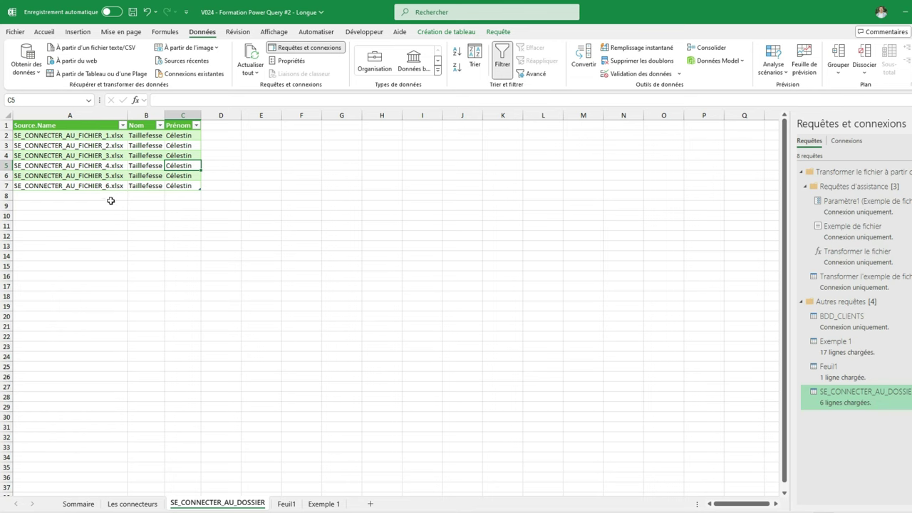
left_click_drag(79, 185, 186, 185)
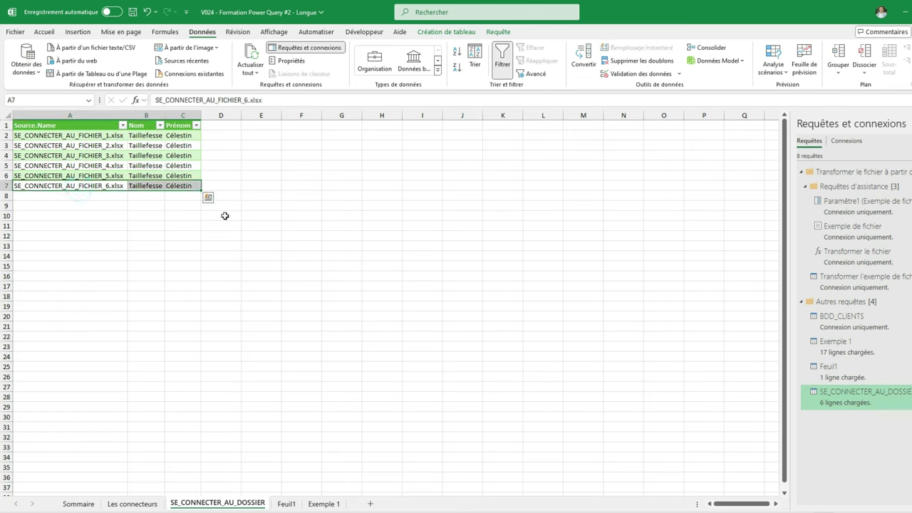
left_click(245, 215)
left_click_drag(221, 126, 221, 145)
left_click_drag(216, 191, 221, 207)
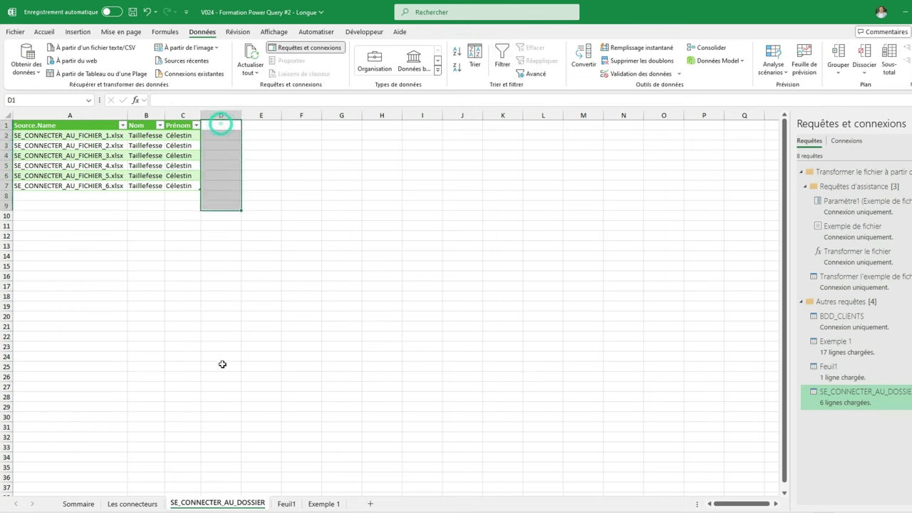
left_click(352, 266)
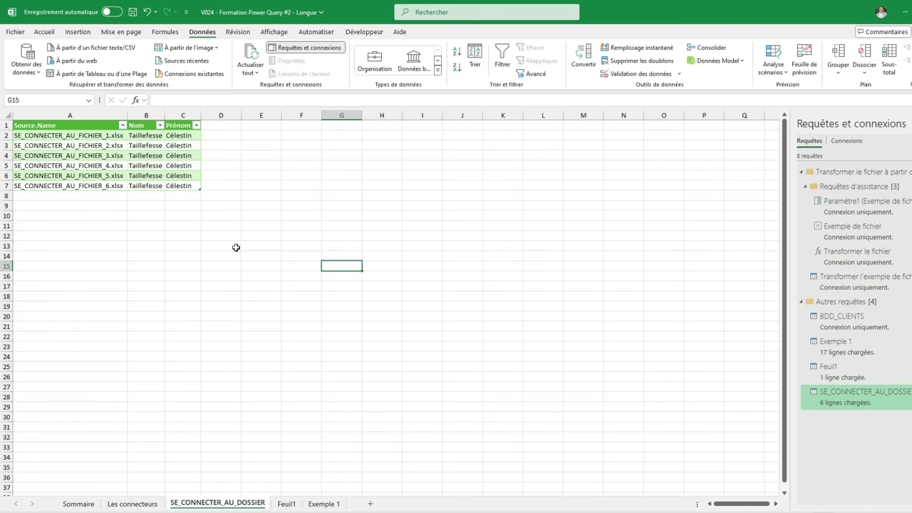
Step: Launch the Power Query Editor from Données > Obtenir des données
left_click(27, 66)
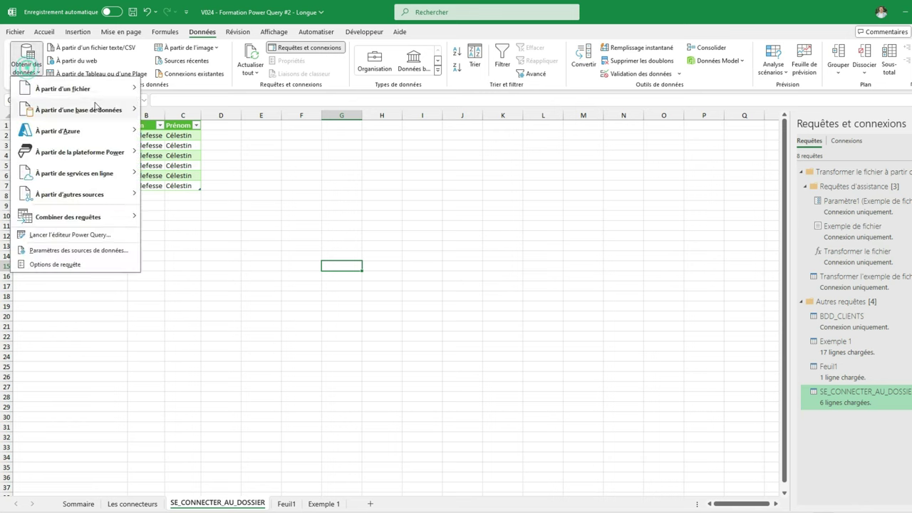
left_click(103, 89)
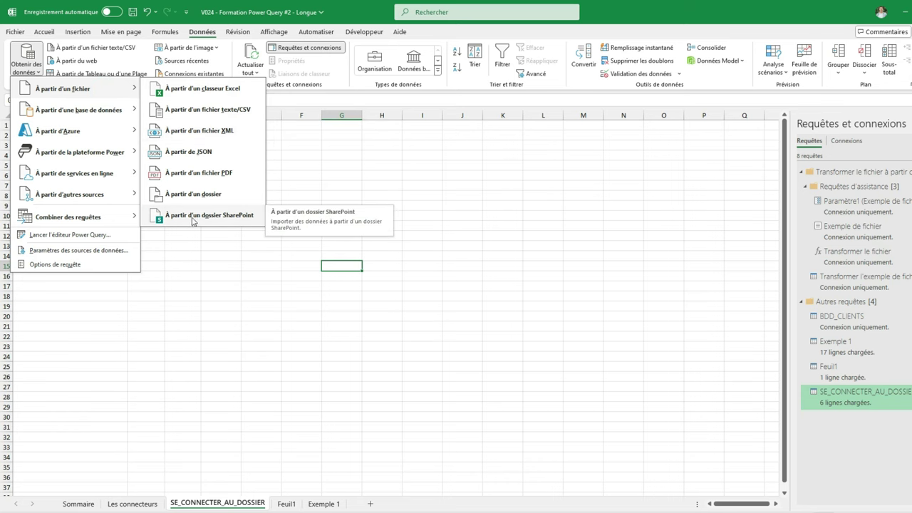
left_click(84, 235)
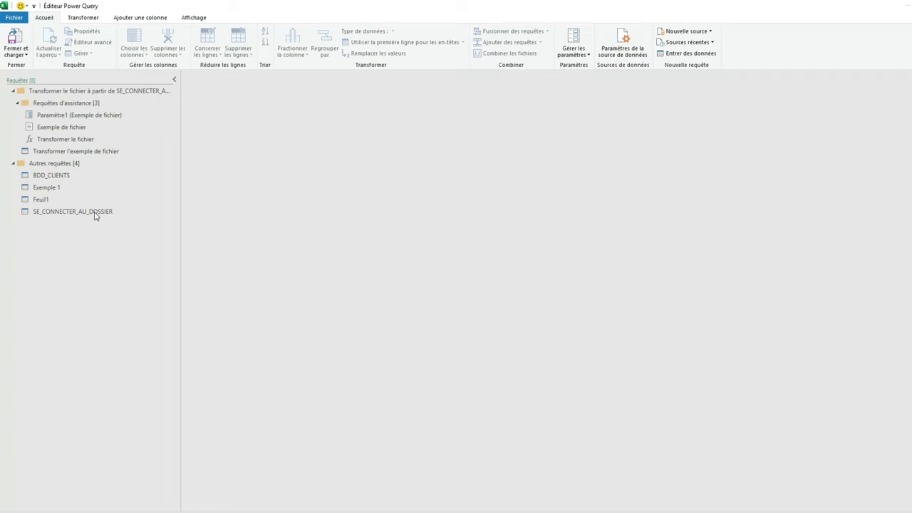
Step: Browse the Nouvelle requête source categories from the queries pane's context menu
right_click(73, 261)
left_click(129, 279)
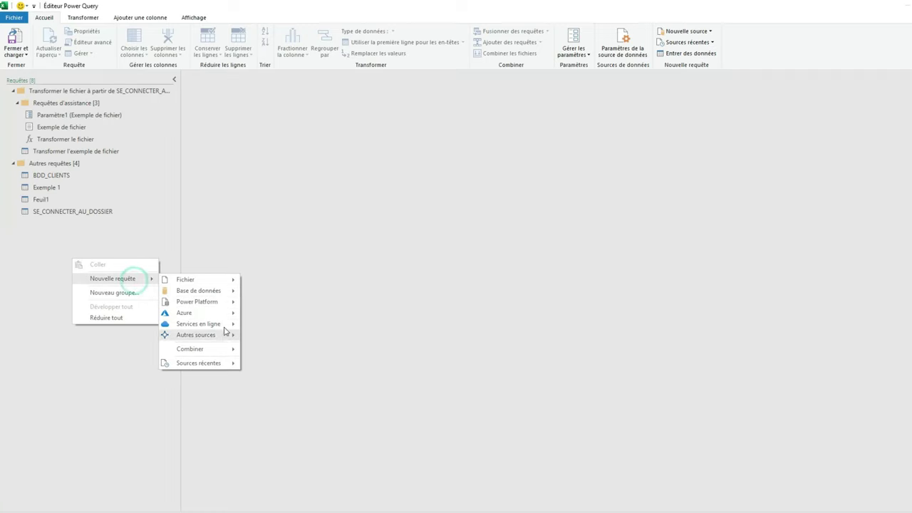
mouse_move(227, 337)
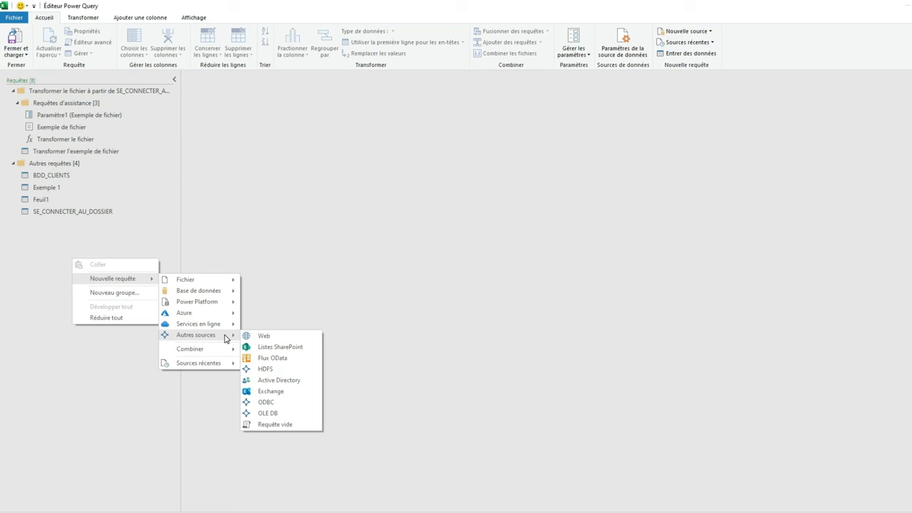
mouse_move(206, 280)
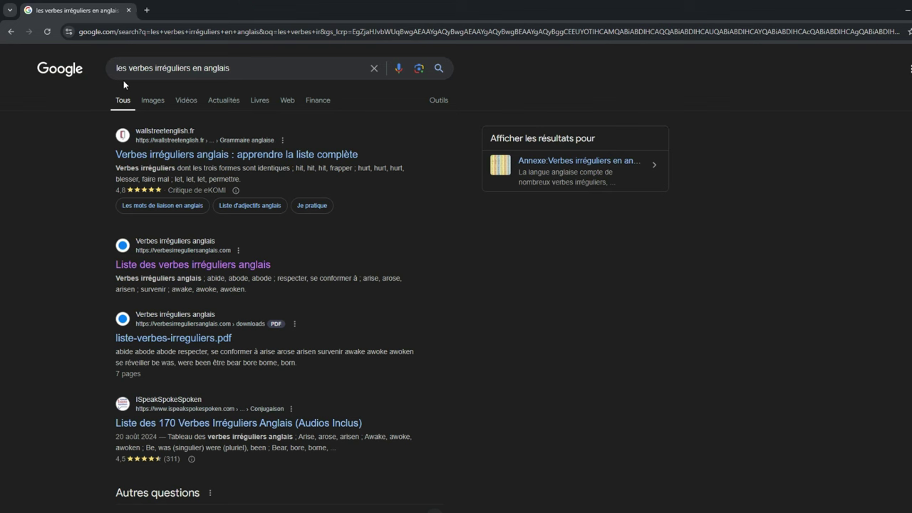
Step: Open the 'Liste des verbes irréguliers anglais' result and scroll through its verbs table
left_click(211, 266)
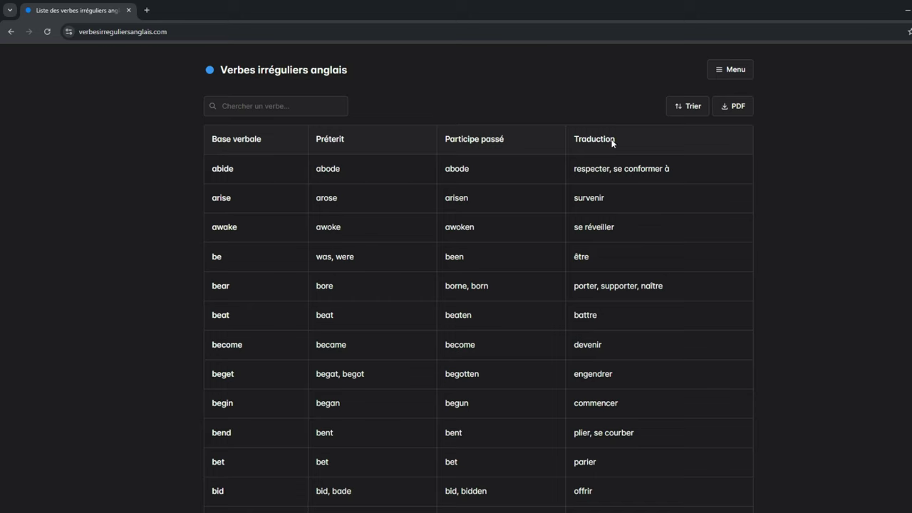
scroll(736, 253, "down", 7)
scroll(761, 253, "down", 9)
scroll(749, 271, "down", 7)
scroll(749, 272, "up", 11)
scroll(773, 273, "up", 11)
left_click(109, 30)
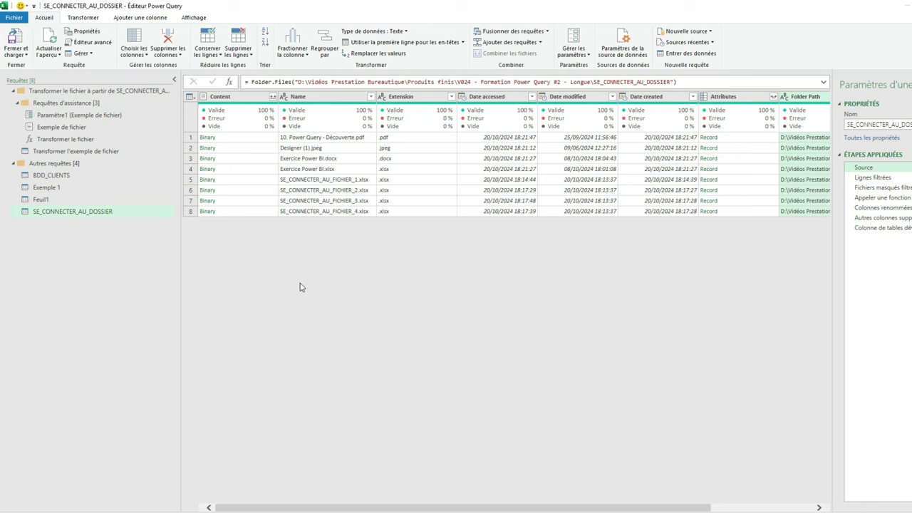
right_click(47, 273)
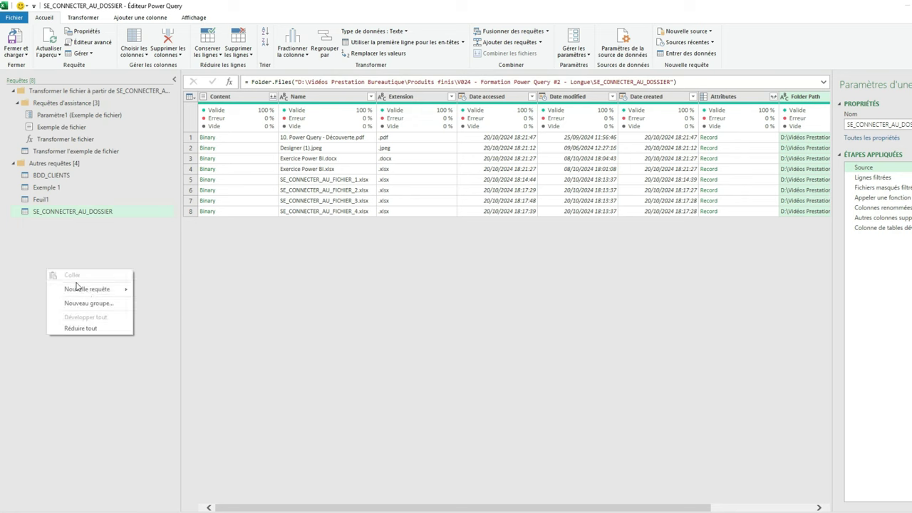
left_click(86, 290)
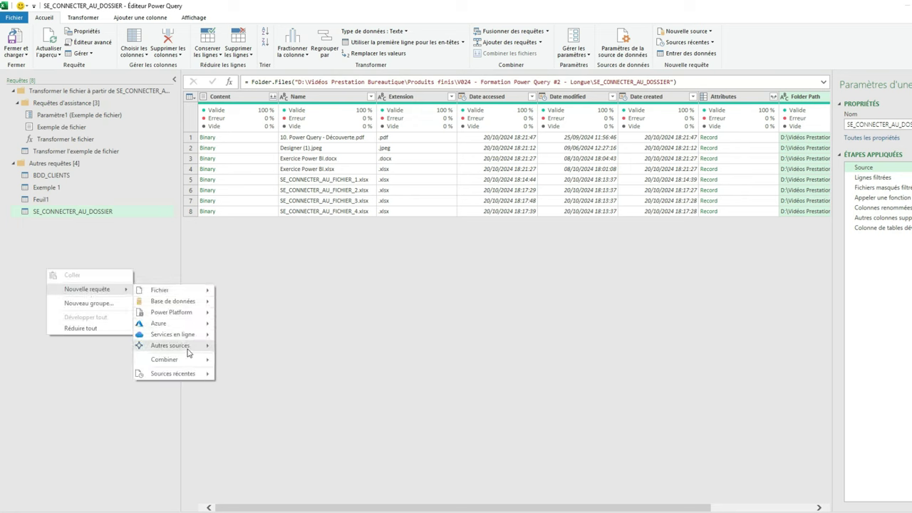
mouse_move(188, 348)
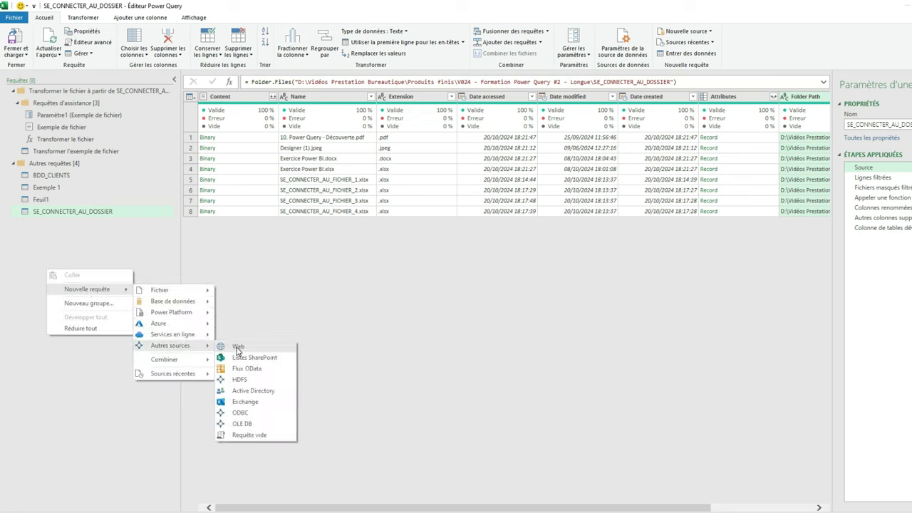
left_click(238, 348)
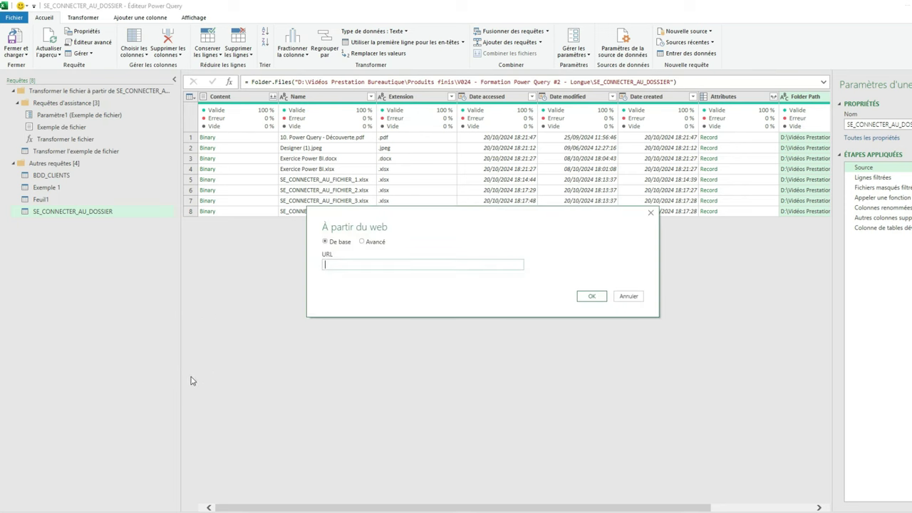
type("https://verbesirreguliersanglais.com/")
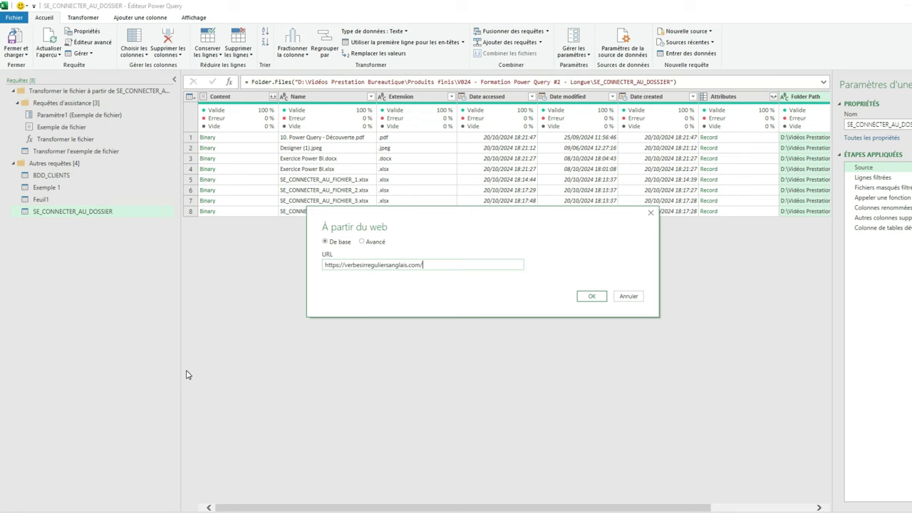
left_click(590, 297)
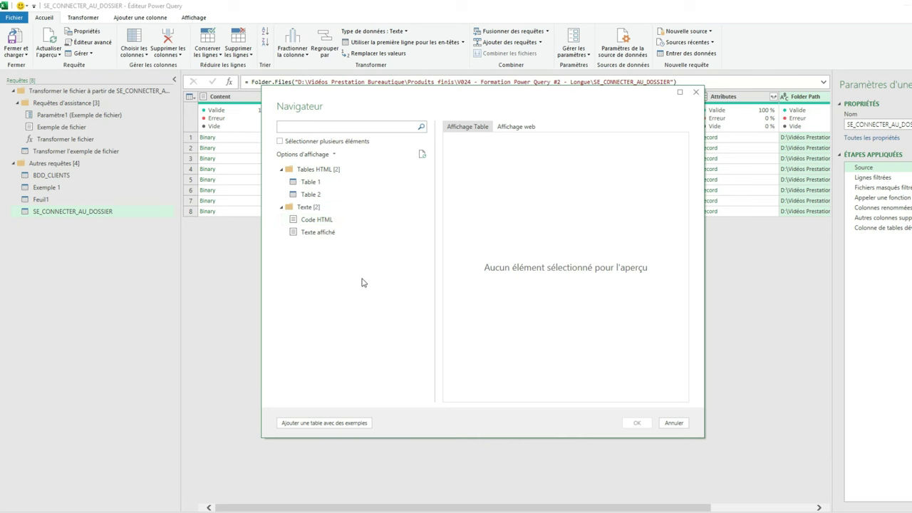
Step: Preview Table 1, Table 2, Code HTML and Texte affiché, then import Table 2
left_click(340, 193)
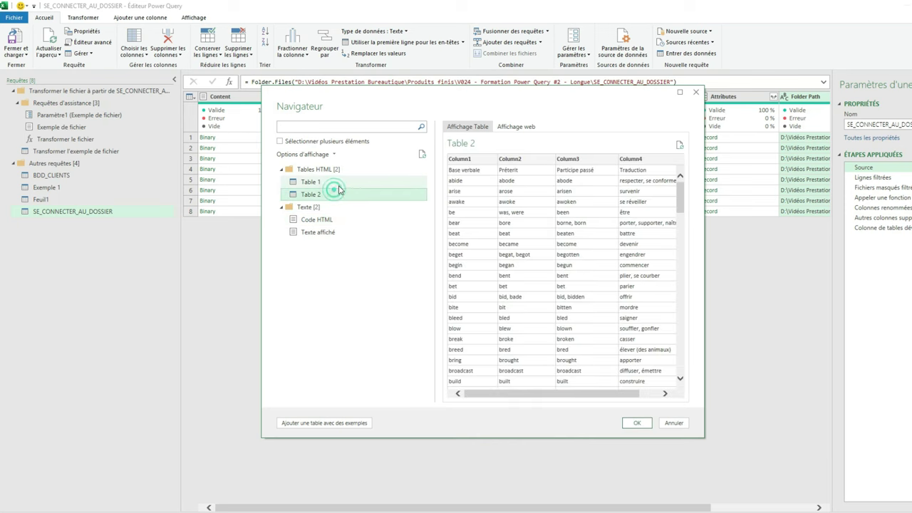
left_click(314, 219)
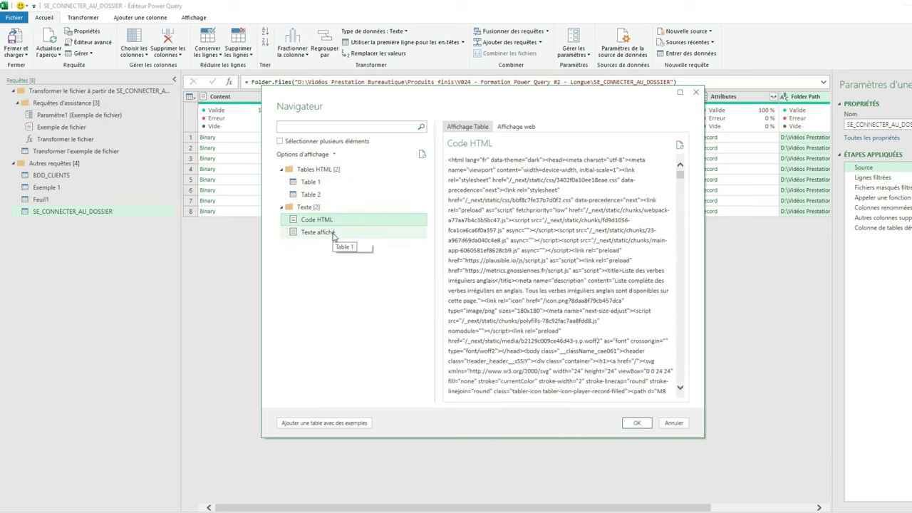
left_click(322, 233)
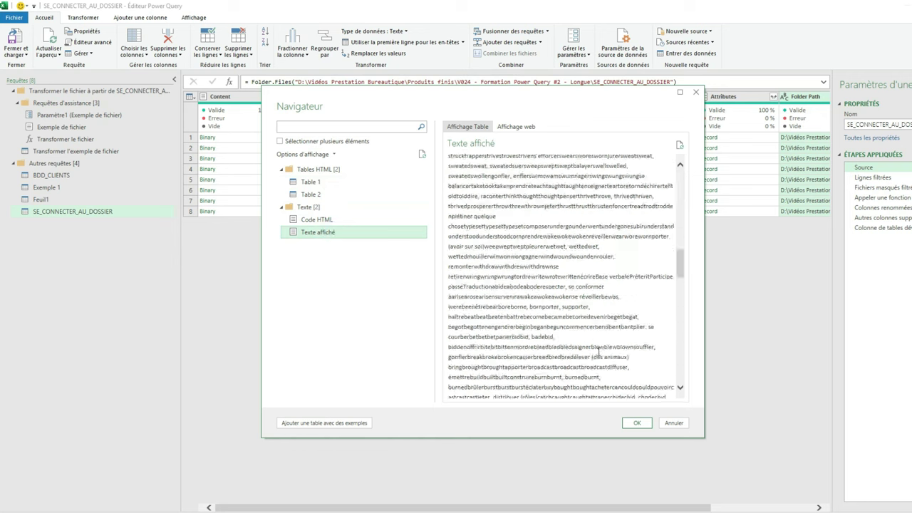
left_click(311, 183)
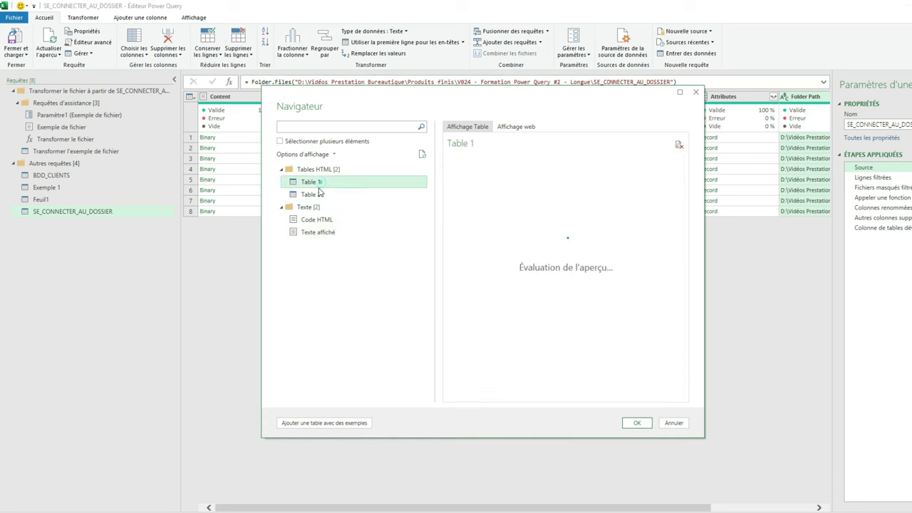
left_click(312, 195)
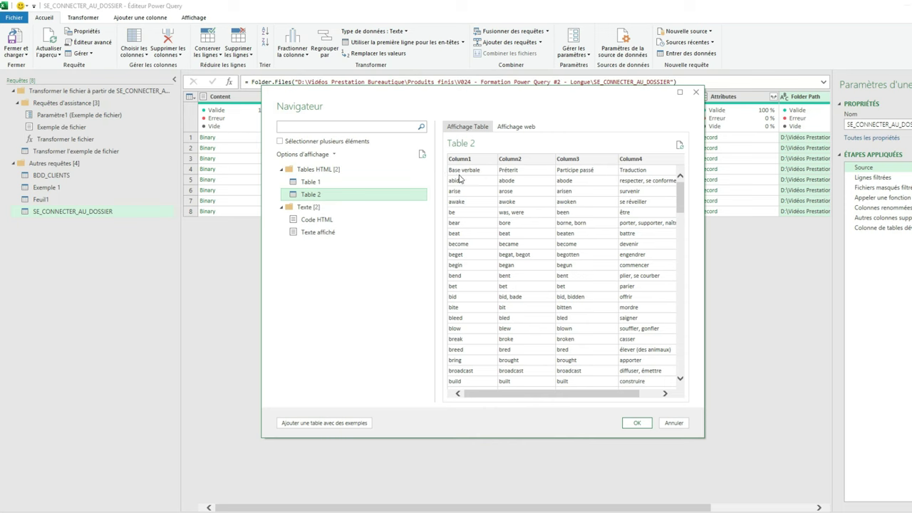
left_click(349, 184)
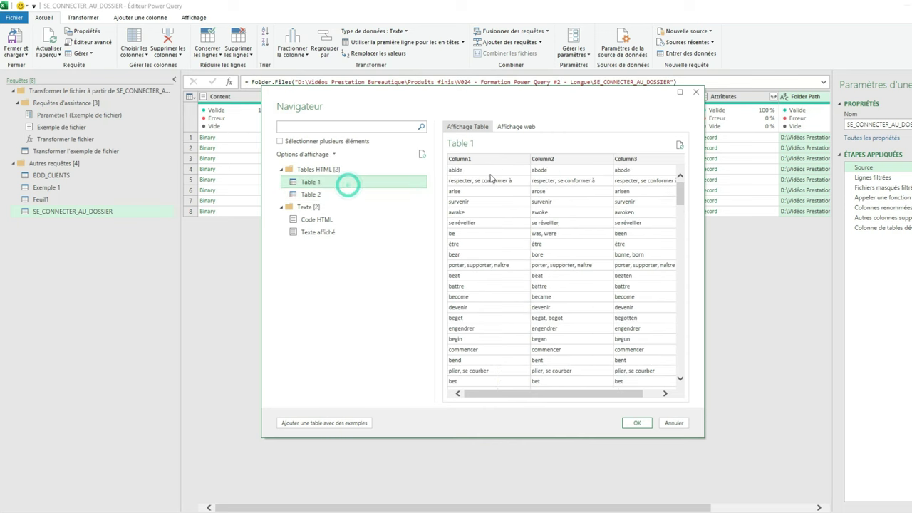
left_click(365, 195)
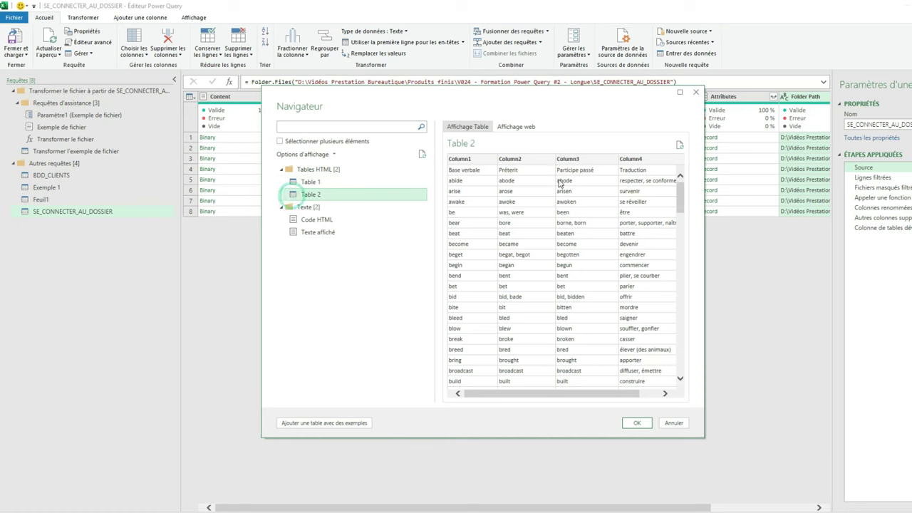
left_click(636, 424)
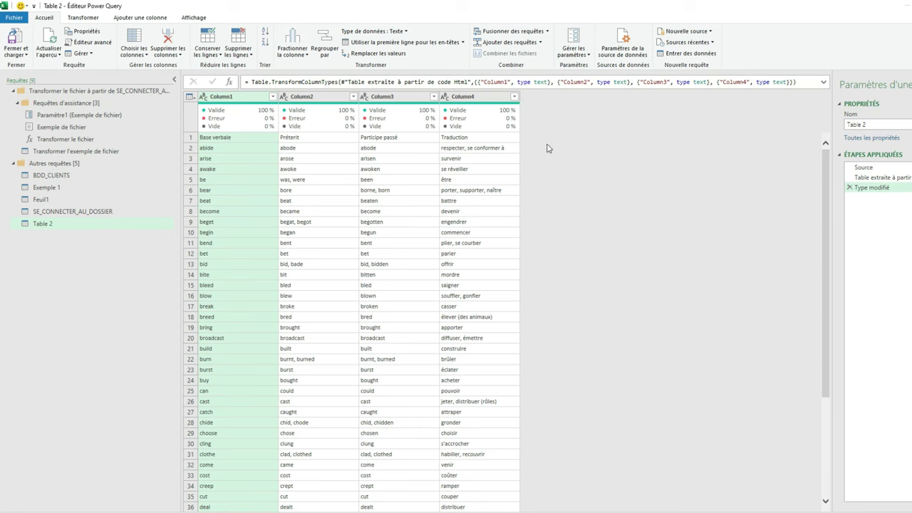
Step: Promote Table 2's first row to column headers
left_click(425, 202)
left_click(189, 137)
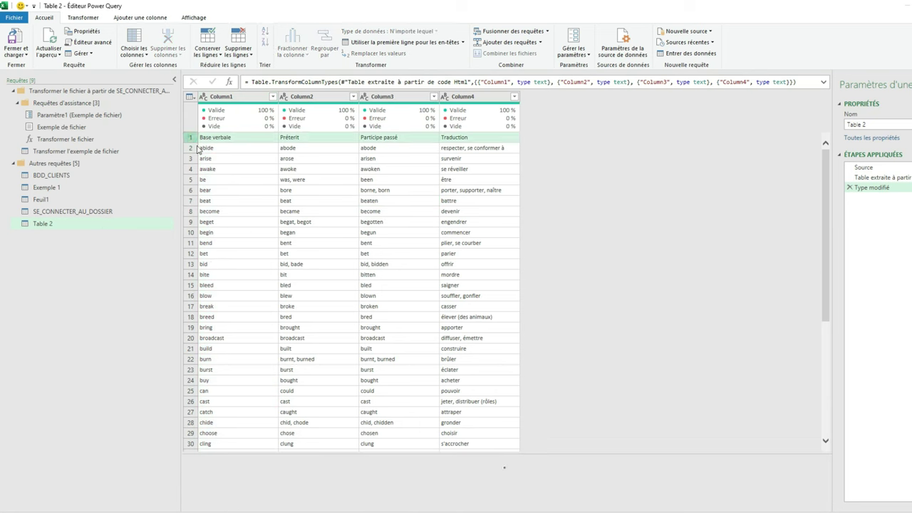
left_click(411, 41)
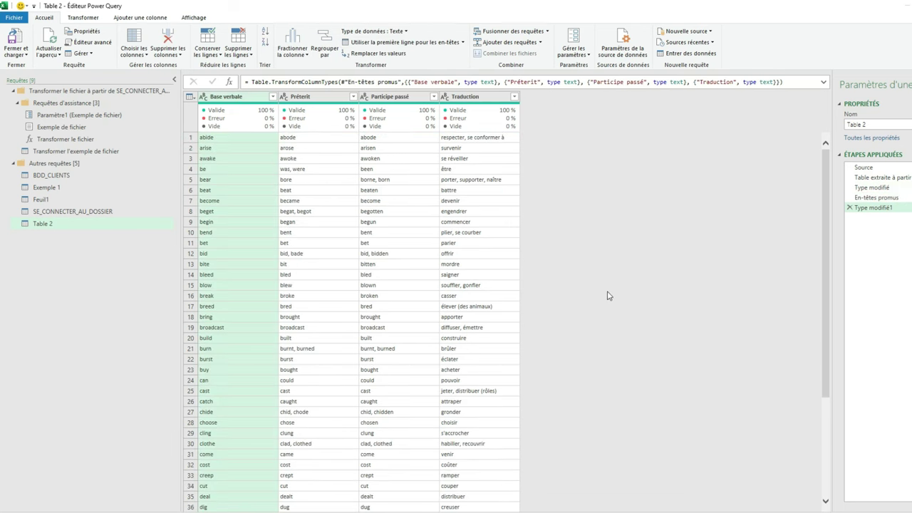
Step: Check the Participe passé values, then close and load Table 2 into the workbook
left_click(406, 171)
scroll(442, 306, "down", 15)
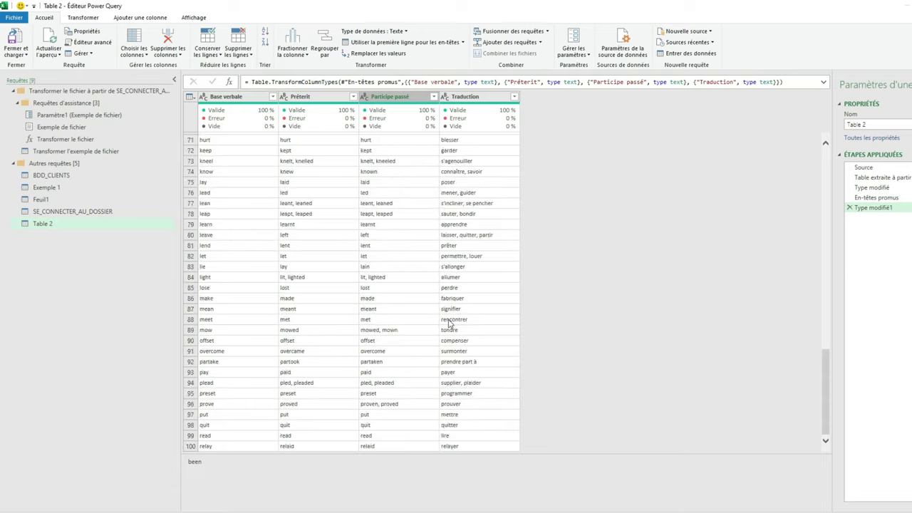
scroll(449, 324, "up", 2)
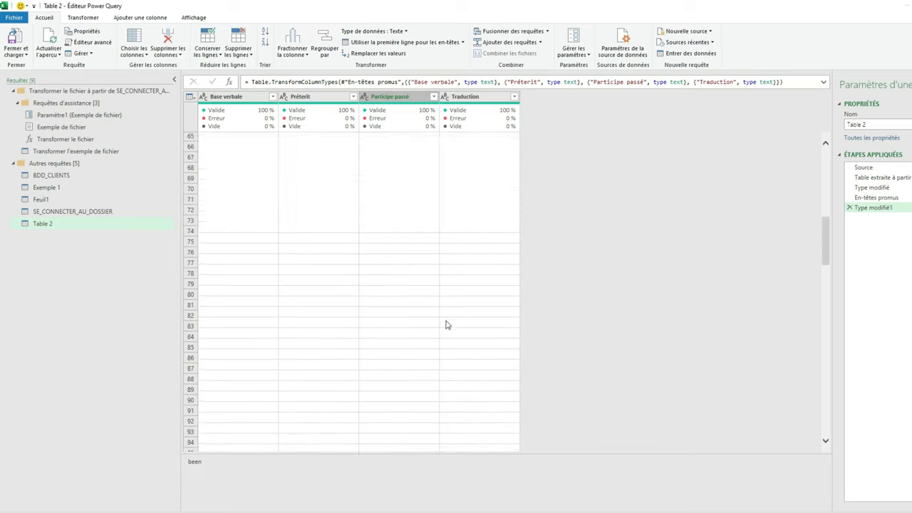
left_click(15, 39)
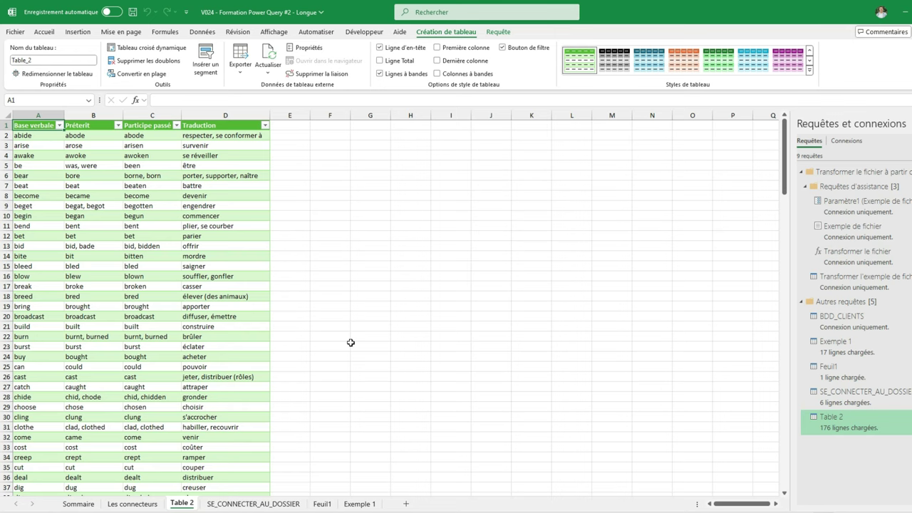
Step: Deselect the loaded verb table and switch to Chrome's 'wikipedia jeux olympiques 2024' results
left_click(373, 215)
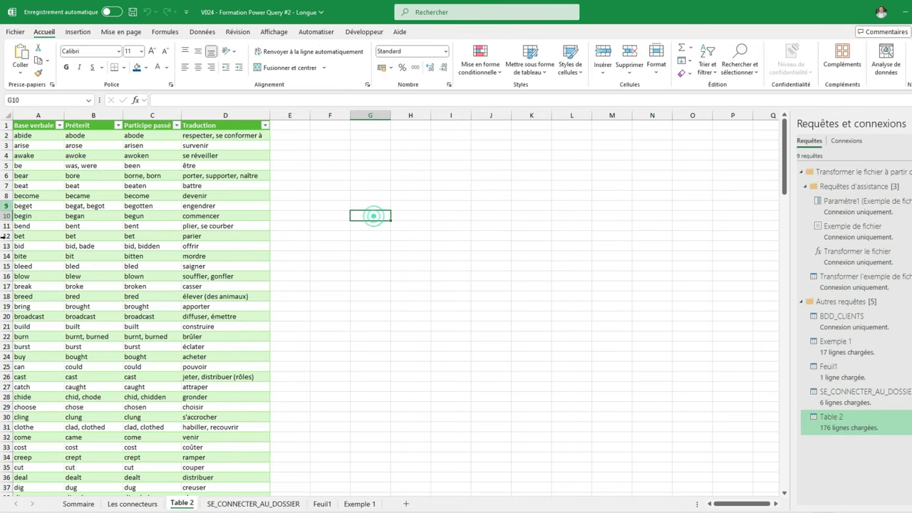
scroll(204, 337, "down", 20)
scroll(204, 338, "up", 20)
left_click(357, 273)
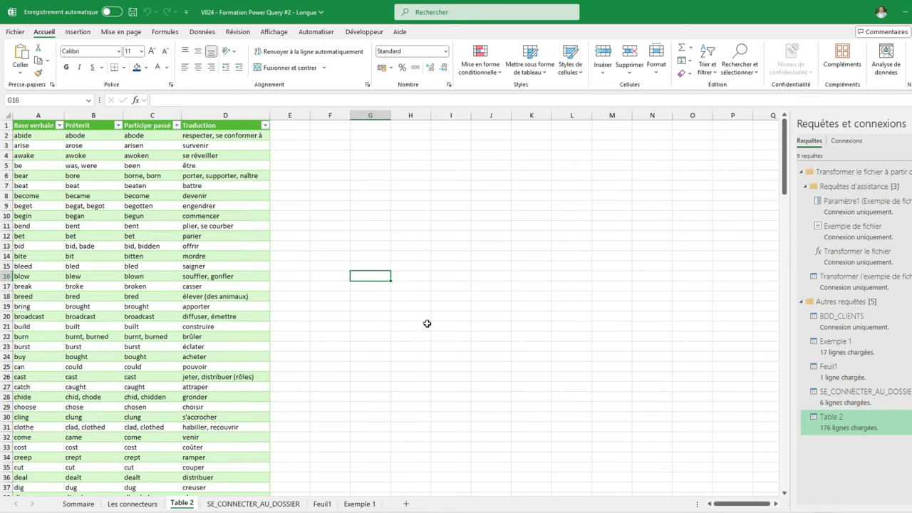
left_click(381, 198)
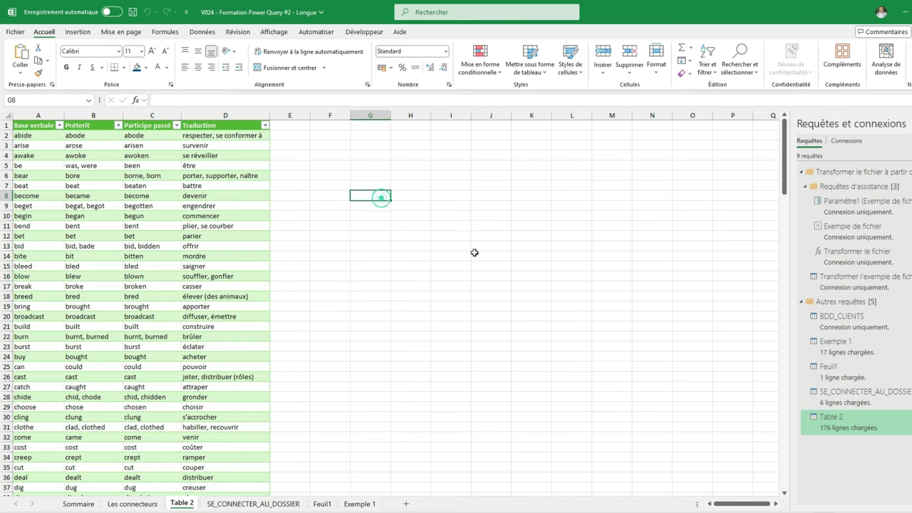
key("alt+Tab")
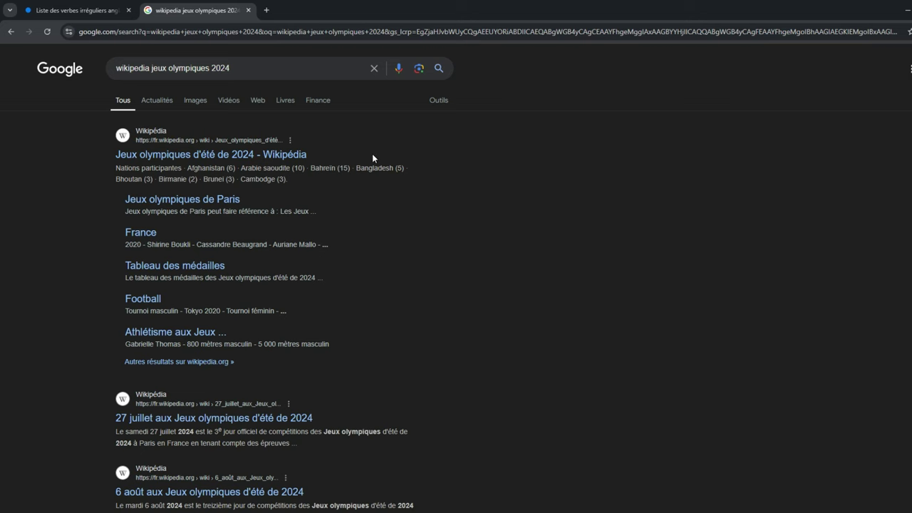
Step: Open the 'Jeux olympiques d'été de 2024' Wikipedia article, scroll to its disciplines table, and select its URL
left_click(220, 153)
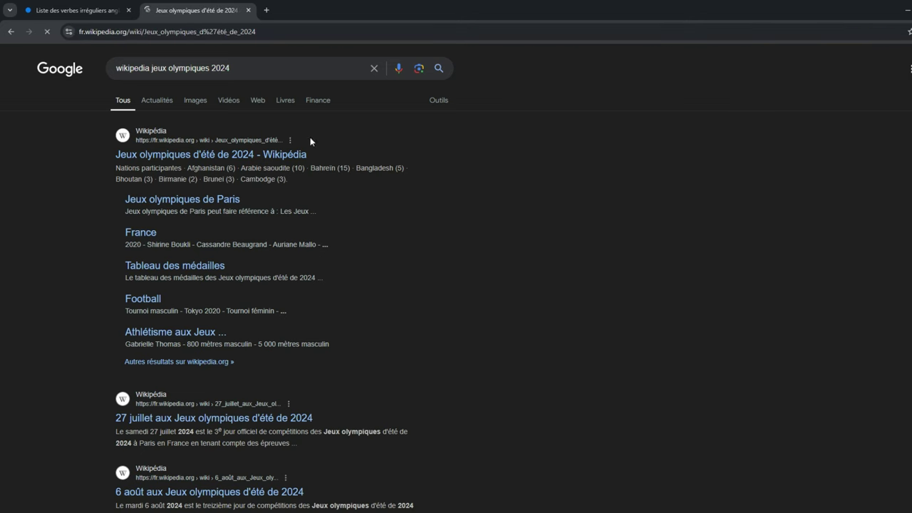
scroll(431, 221, "down", 5)
scroll(432, 221, "down", 5)
scroll(431, 220, "down", 5)
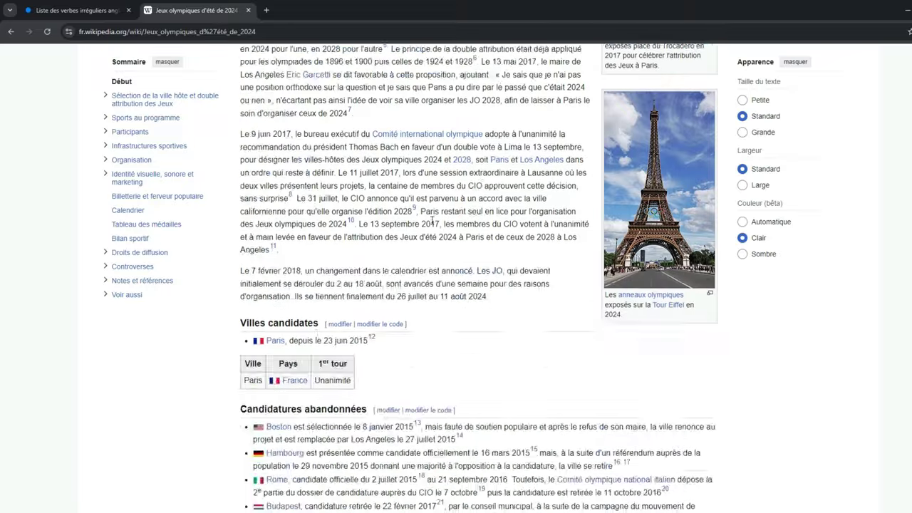
scroll(432, 221, "down", 3)
scroll(431, 221, "down", 3)
scroll(449, 235, "down", 6)
scroll(470, 251, "down", 5)
scroll(470, 251, "up", 2)
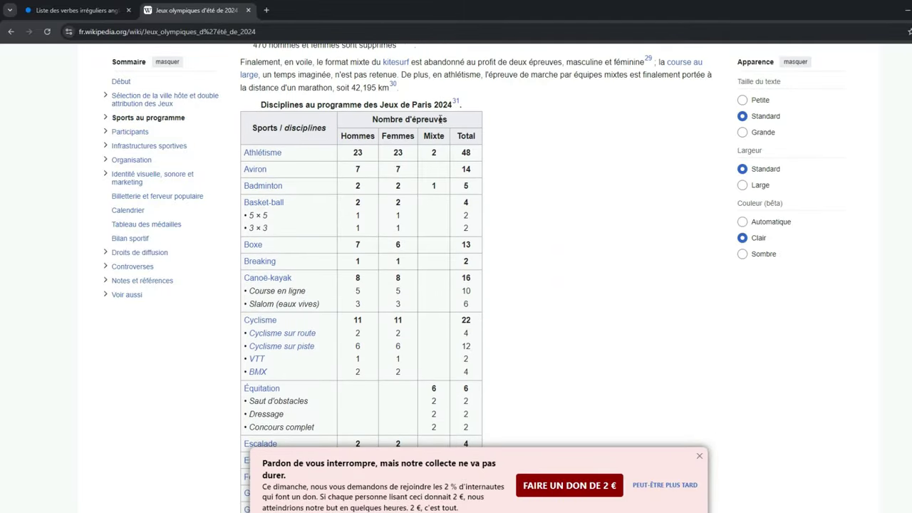
scroll(568, 271, "down", 5)
scroll(486, 194, "down", 6)
scroll(605, 302, "down", 5)
scroll(615, 301, "down", 5)
scroll(606, 319, "down", 3)
scroll(419, 173, "up", 10)
left_click(271, 33)
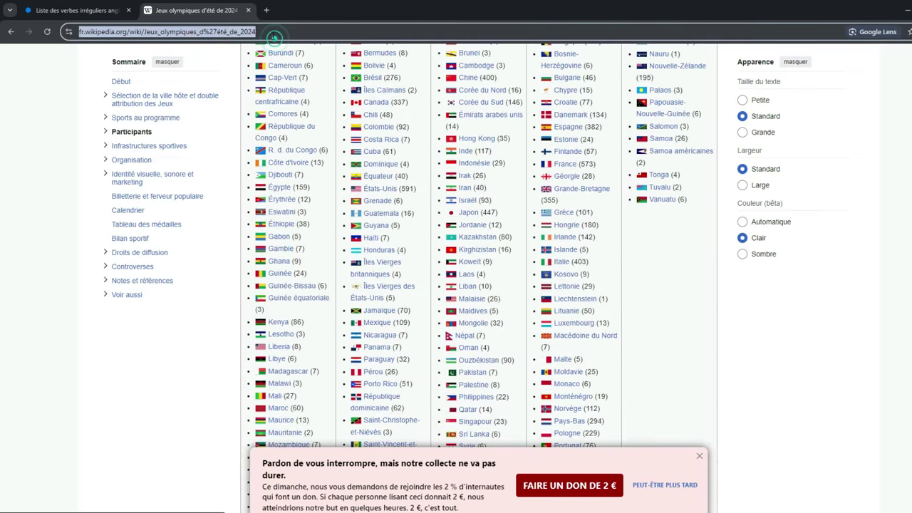
Step: Return to Excel and look over rows of the loaded verb table
left_click(437, 266)
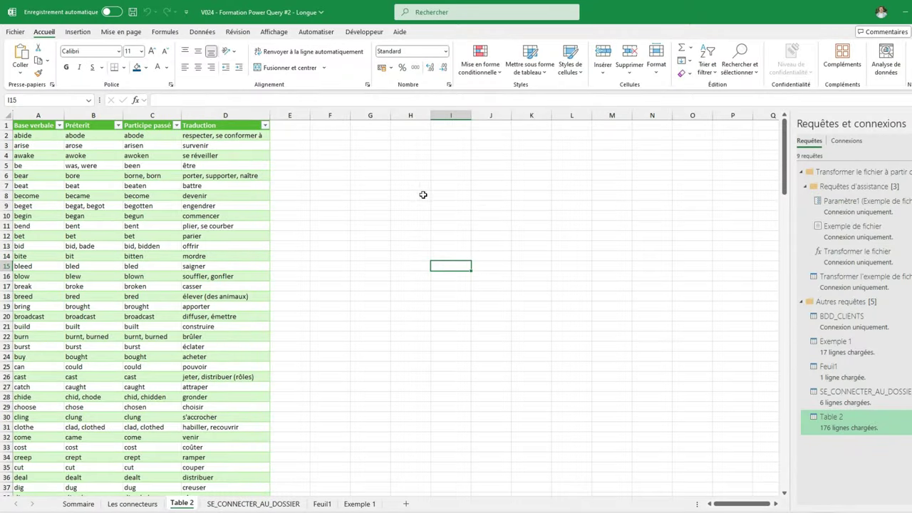
left_click_drag(44, 134, 220, 365)
left_click(436, 335)
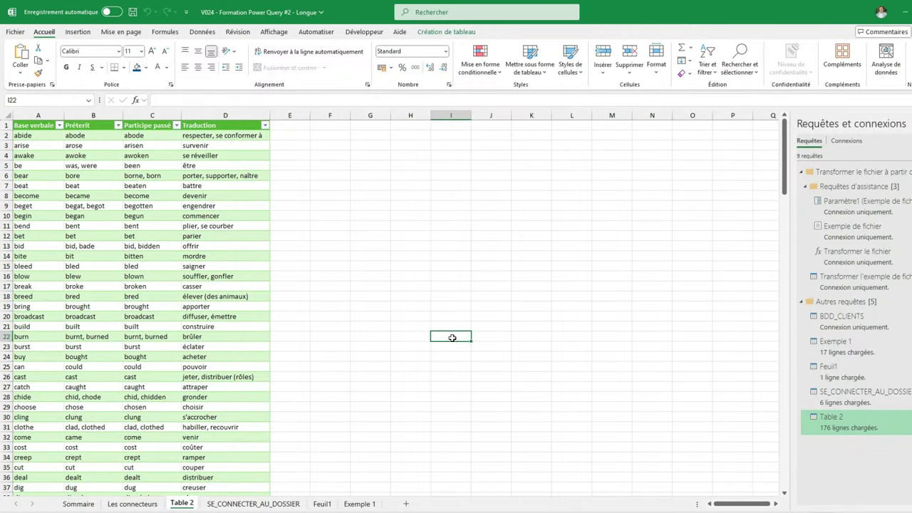
left_click_drag(32, 195, 255, 386)
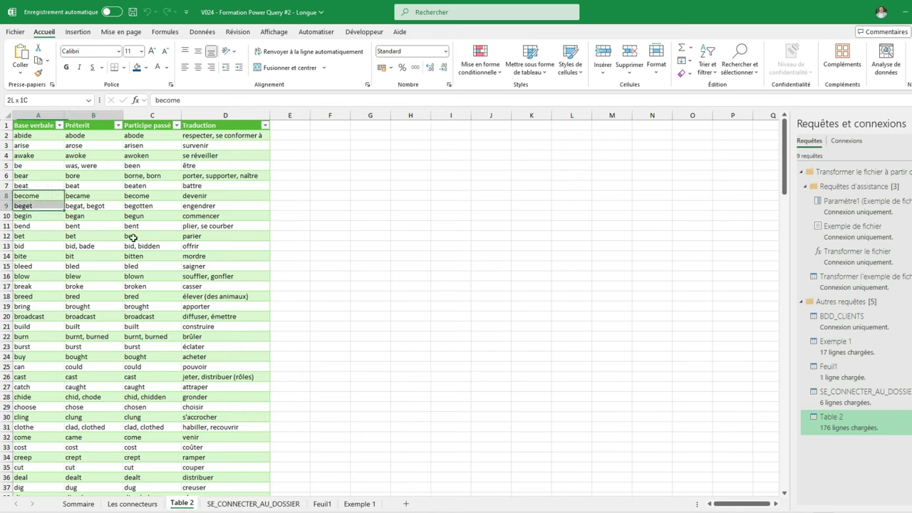
left_click(367, 244)
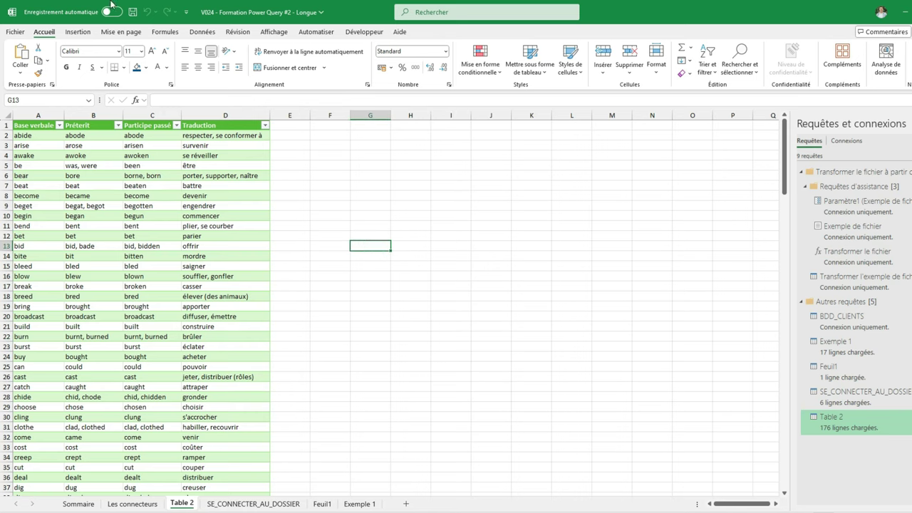
Step: Launch the Power Query editor from Données > Obtenir des données
left_click(202, 32)
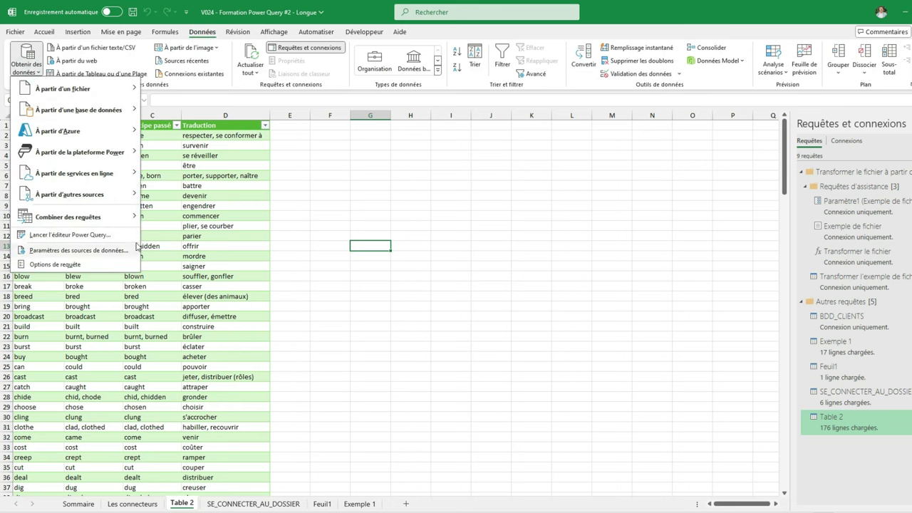
mouse_move(119, 100)
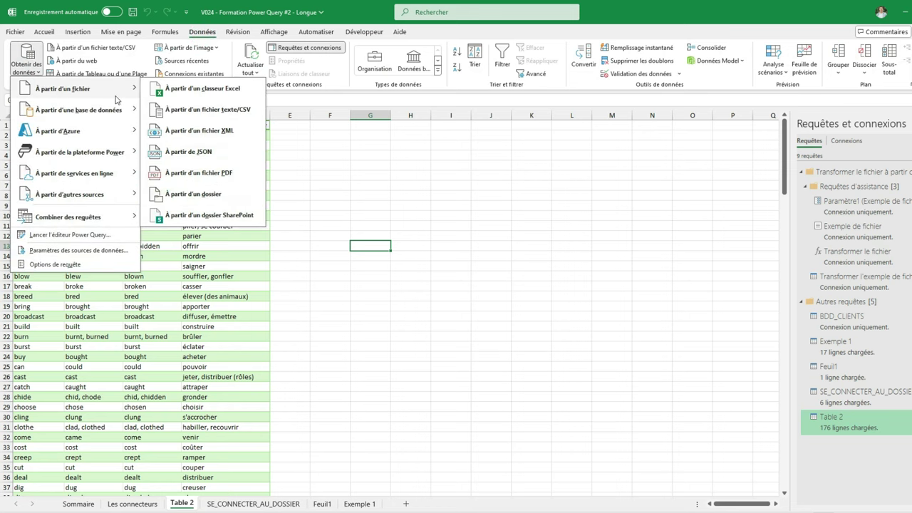
left_click(86, 236)
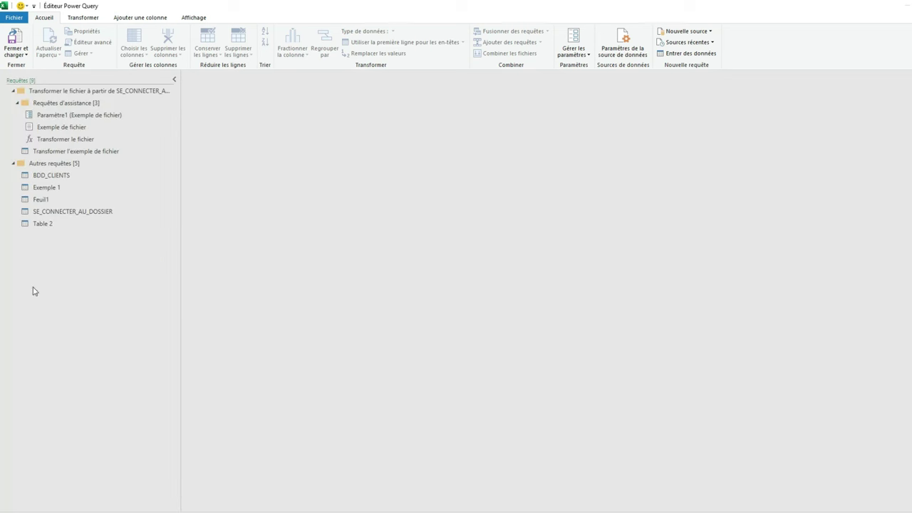
Step: Add a web query for the Wikipedia 2024 Olympics article URL, connecting with anonymous access
right_click(33, 291)
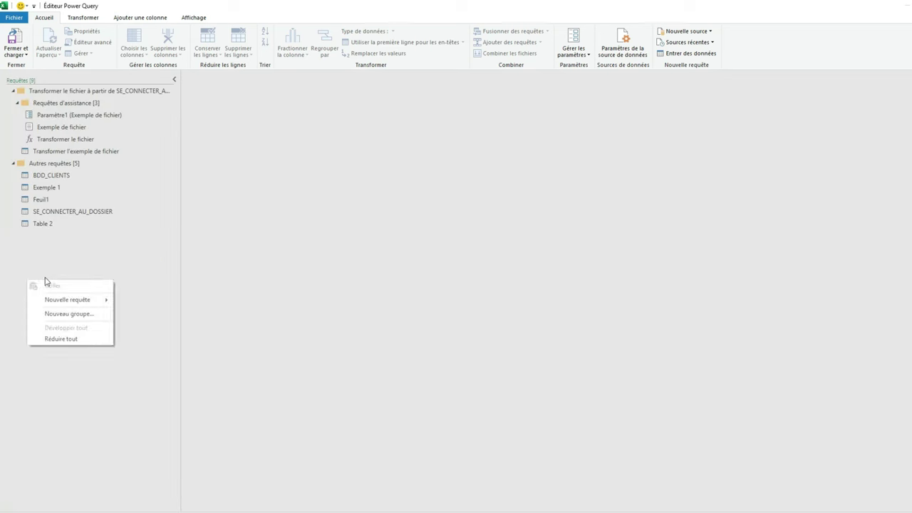
left_click(67, 299)
mouse_move(164, 360)
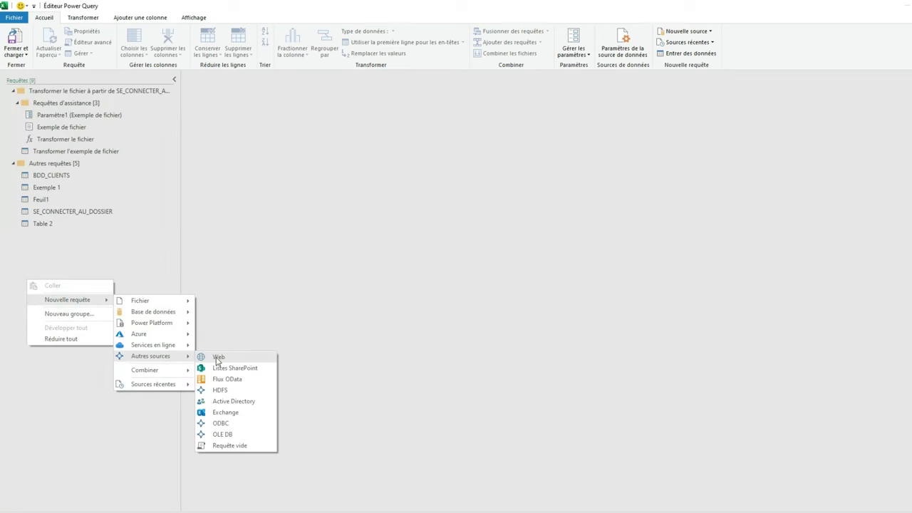
left_click(242, 360)
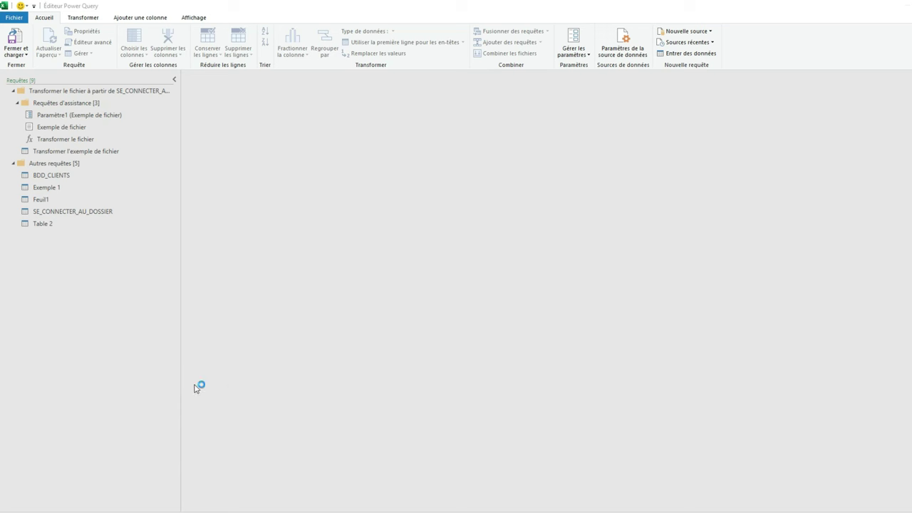
key("ctrl+v")
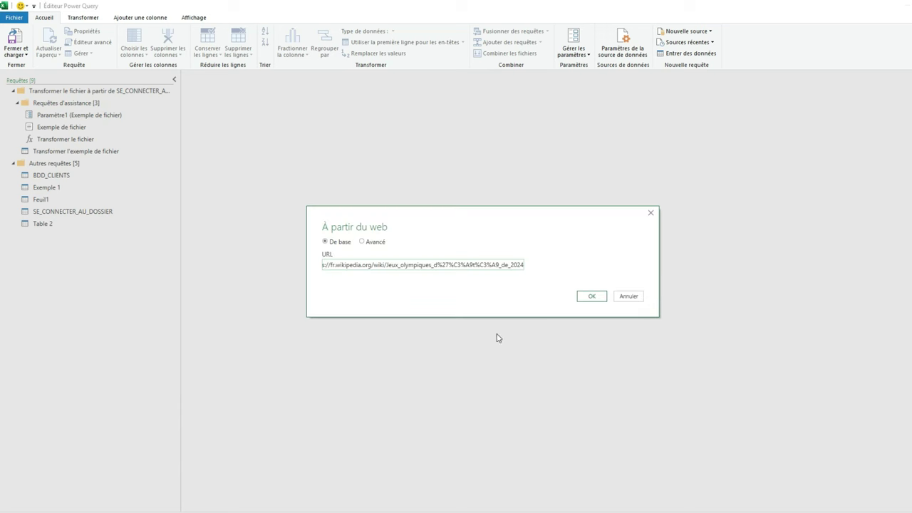
left_click(593, 296)
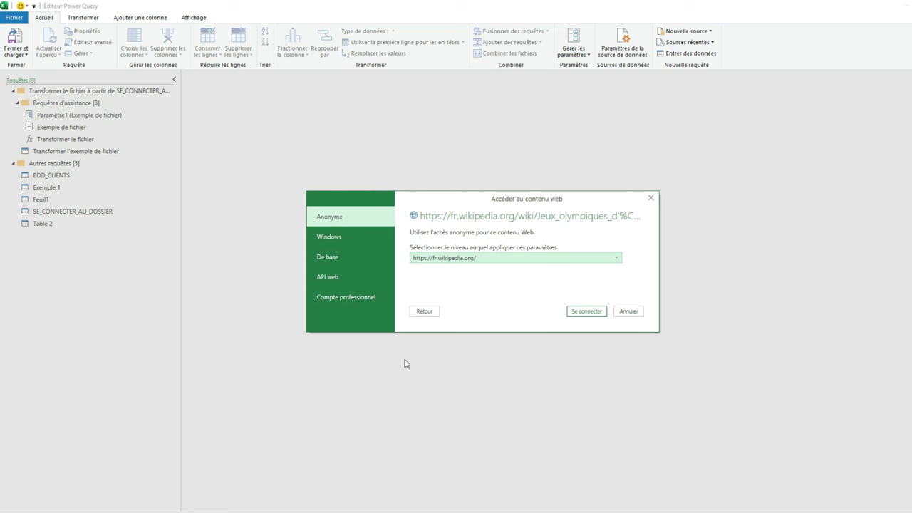
left_click(329, 216)
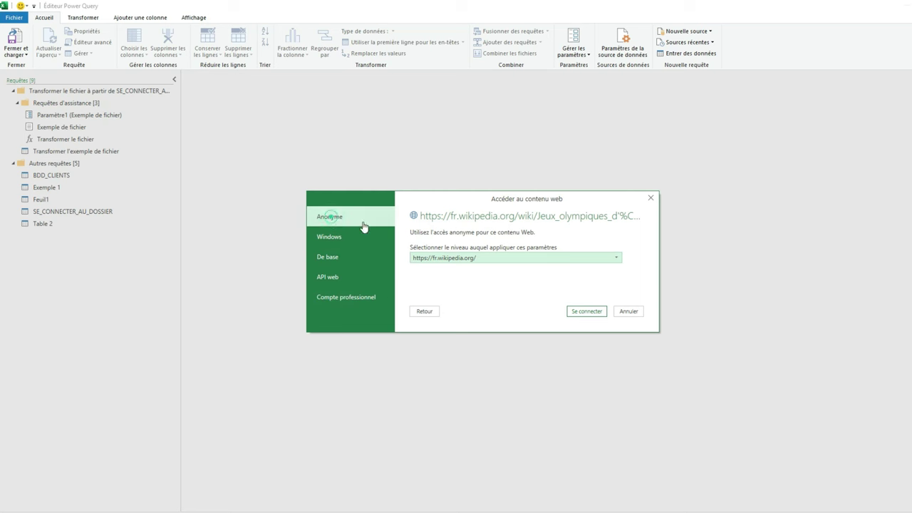
left_click(585, 311)
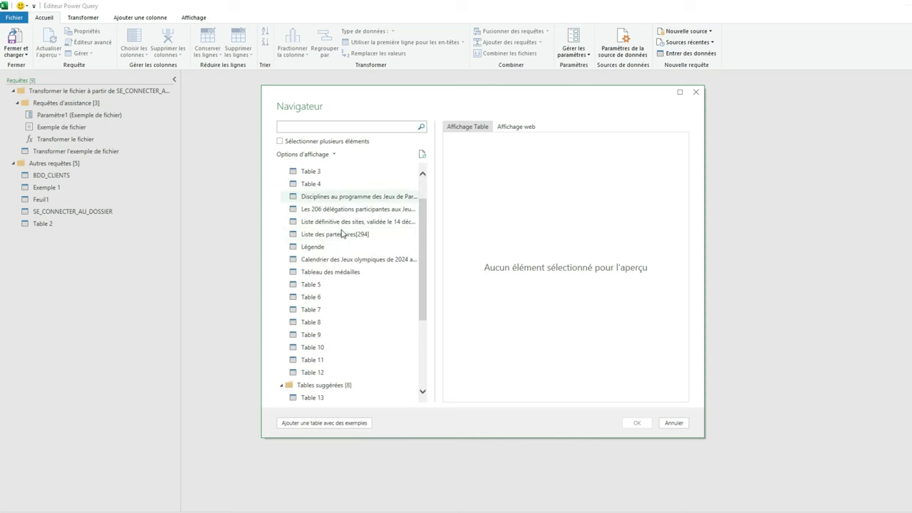
Step: Preview the page's HTML code, Table 5 and the Paris 2024 disciplines table, widening the preview
scroll(399, 250, "down", 5)
left_click(358, 384)
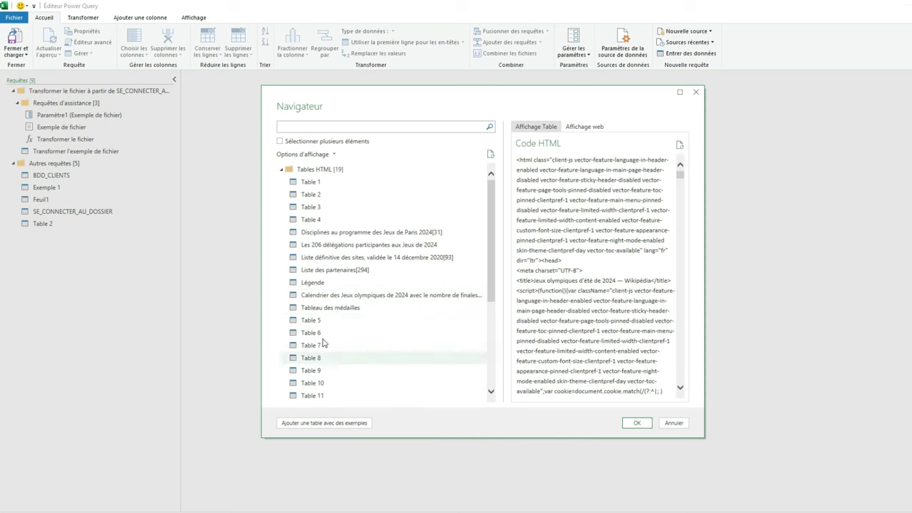
left_click(324, 320)
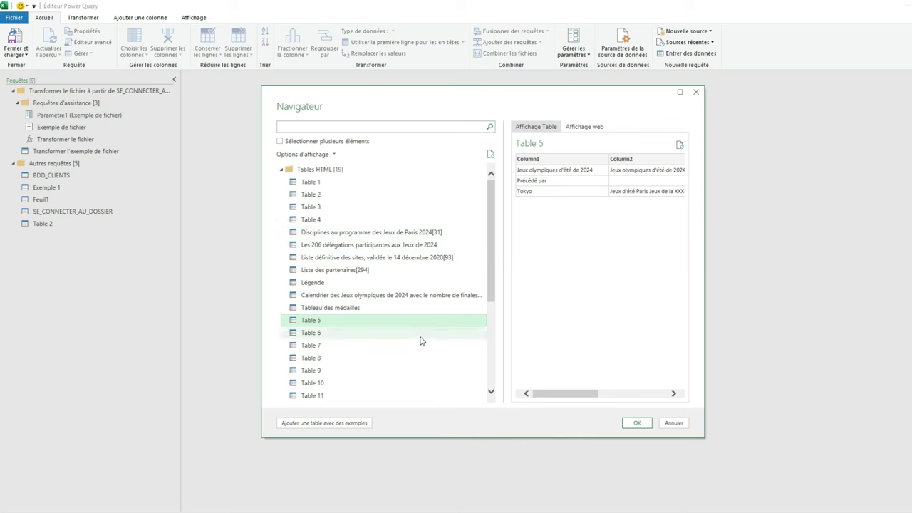
left_click(349, 232)
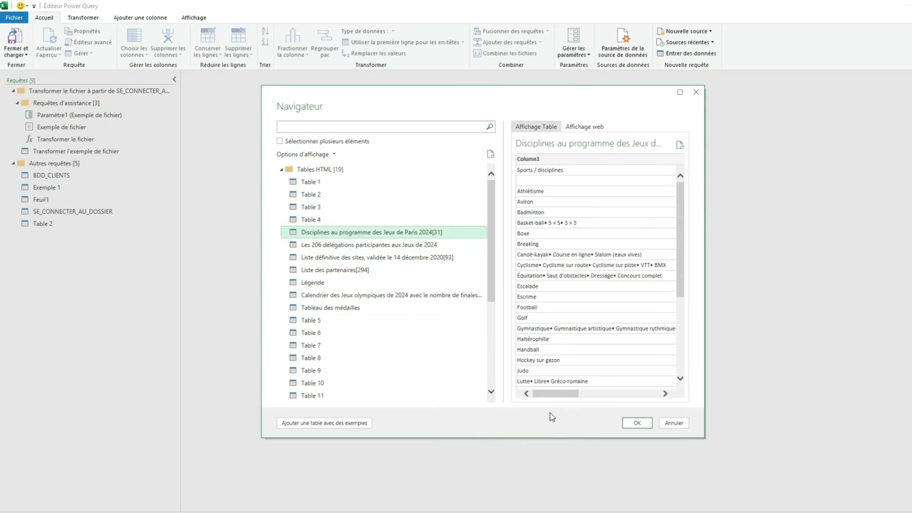
left_click_drag(703, 249, 911, 249)
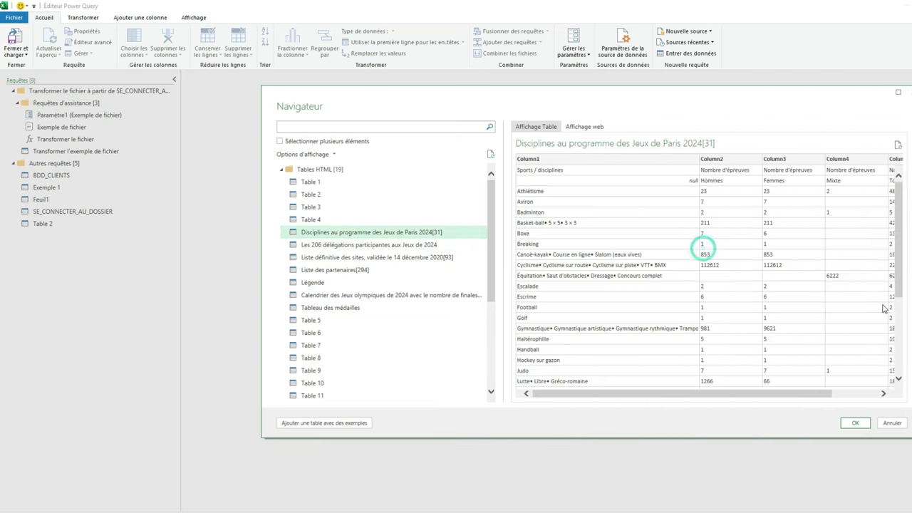
left_click_drag(261, 243, 31, 242)
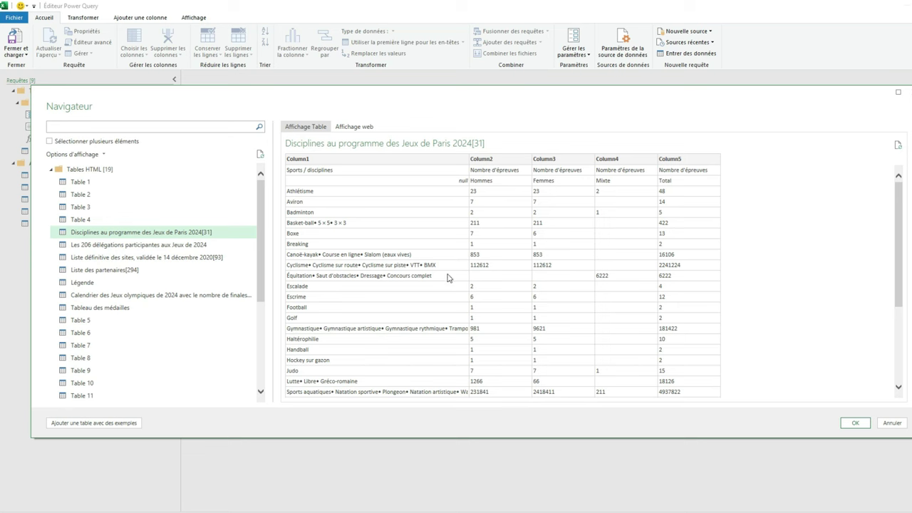
Step: Compare the calendar and delegations tables, then import 'Disciplines au programme des Jeux de Paris 2024[31]'
left_click(134, 294)
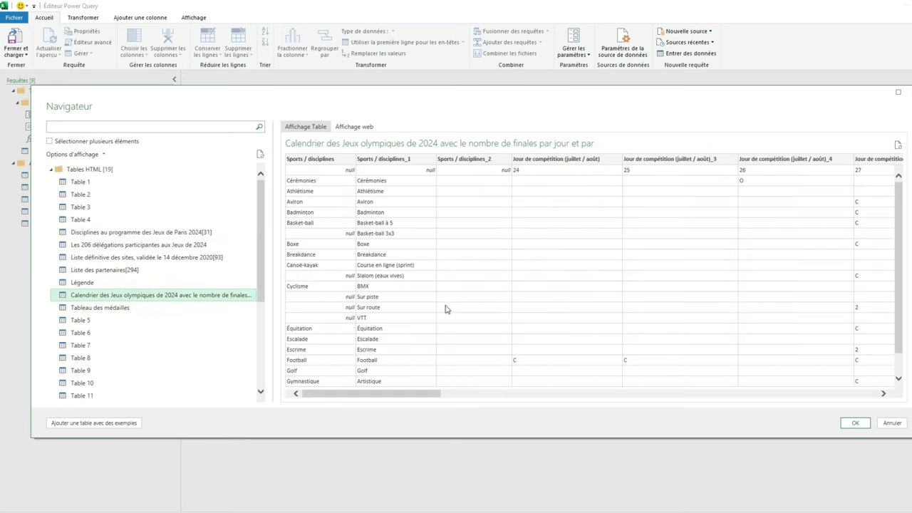
left_click_drag(368, 395, 884, 398)
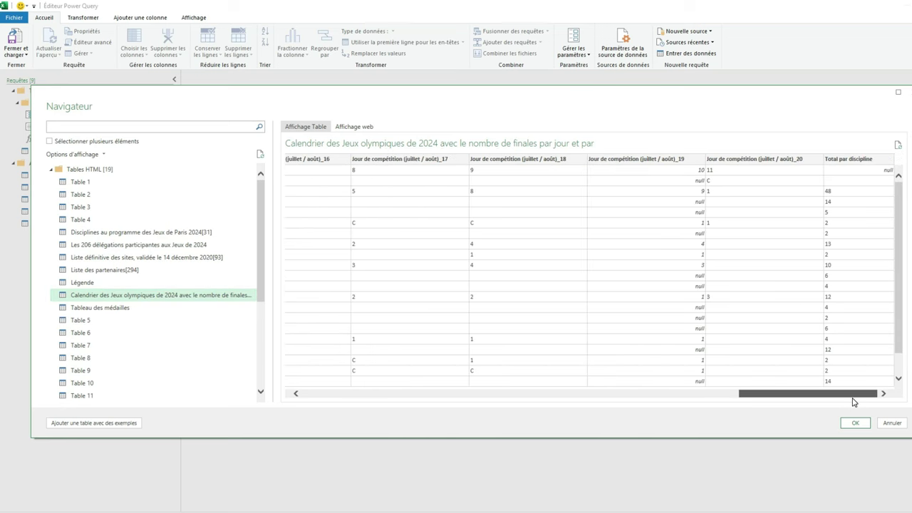
left_click_drag(853, 398, 315, 417)
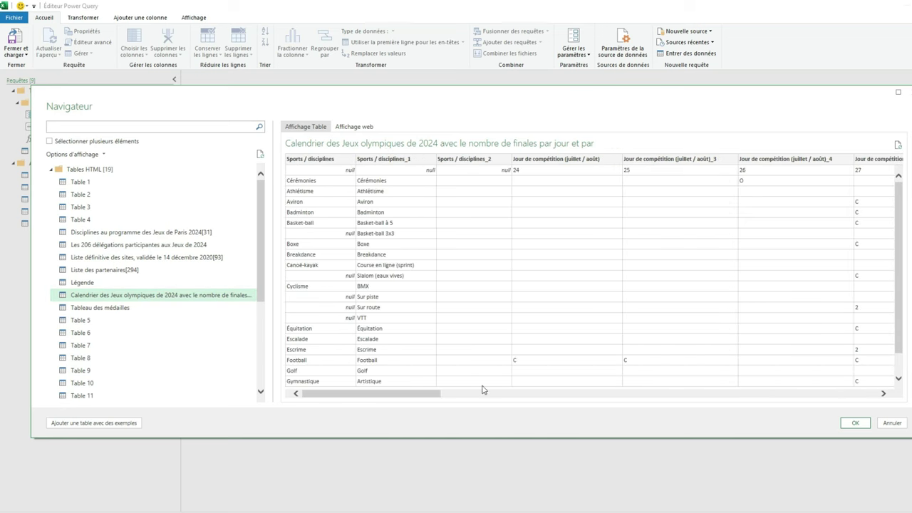
left_click(93, 279)
left_click(169, 243)
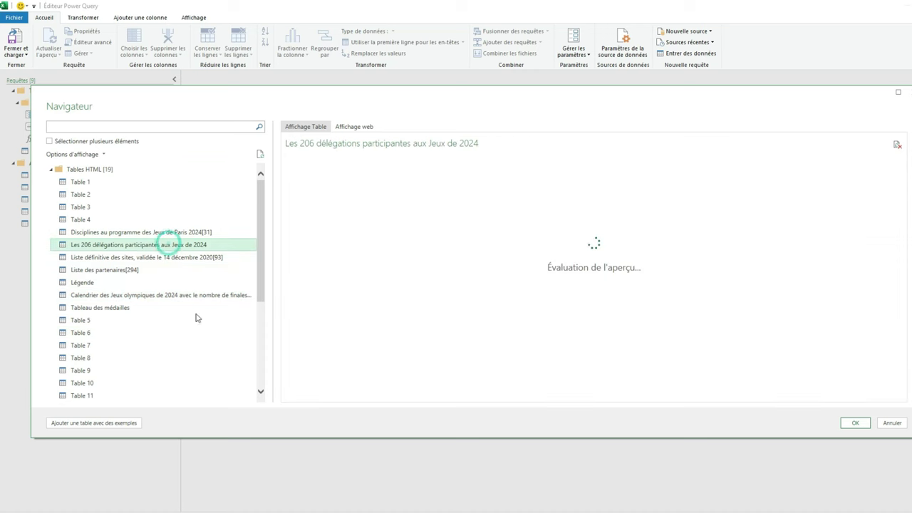
left_click(139, 233)
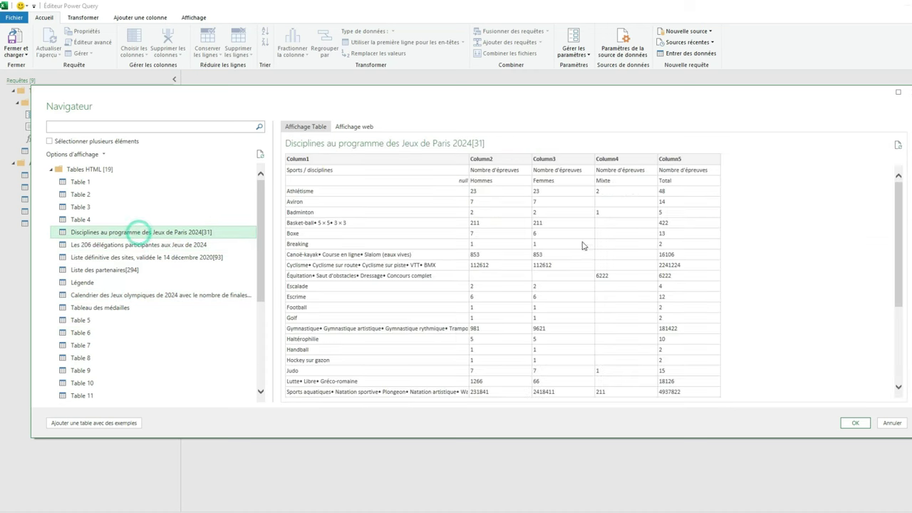
left_click(855, 422)
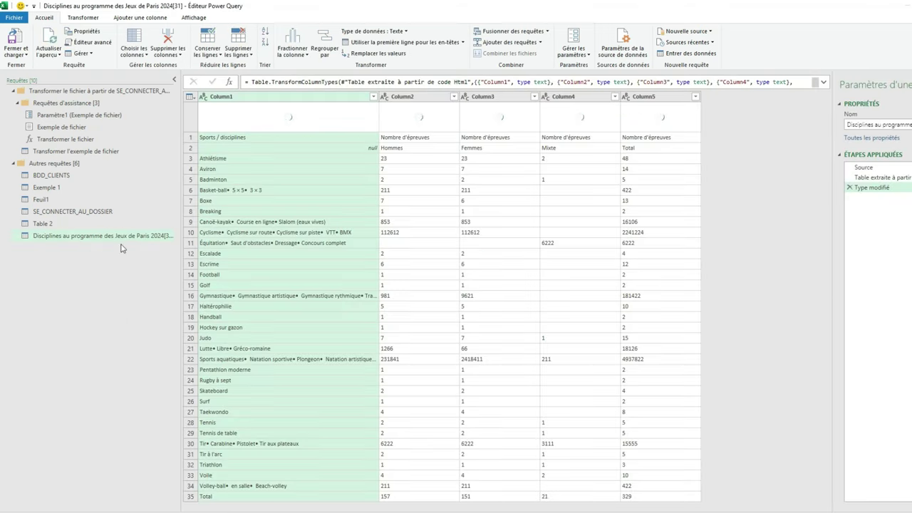
Step: Review the query's applied steps and values, then promote the first row to headers
left_click(864, 167)
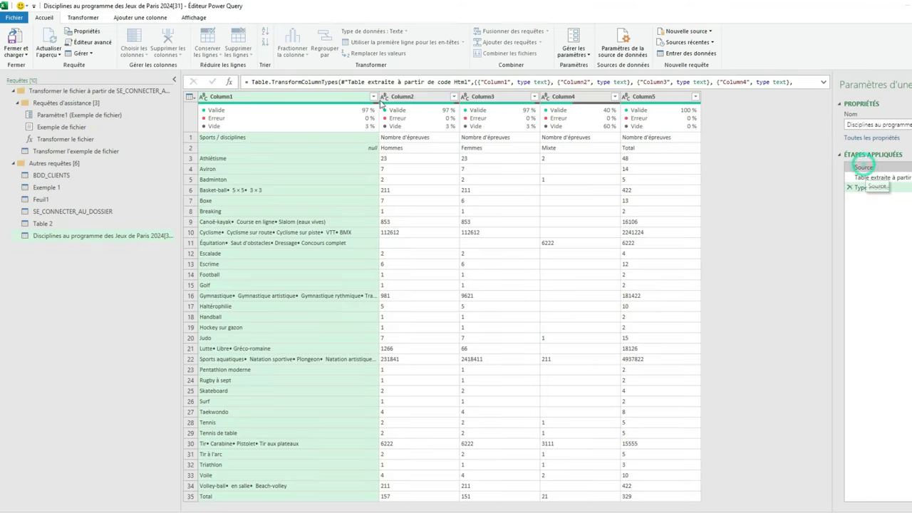
left_click(889, 189)
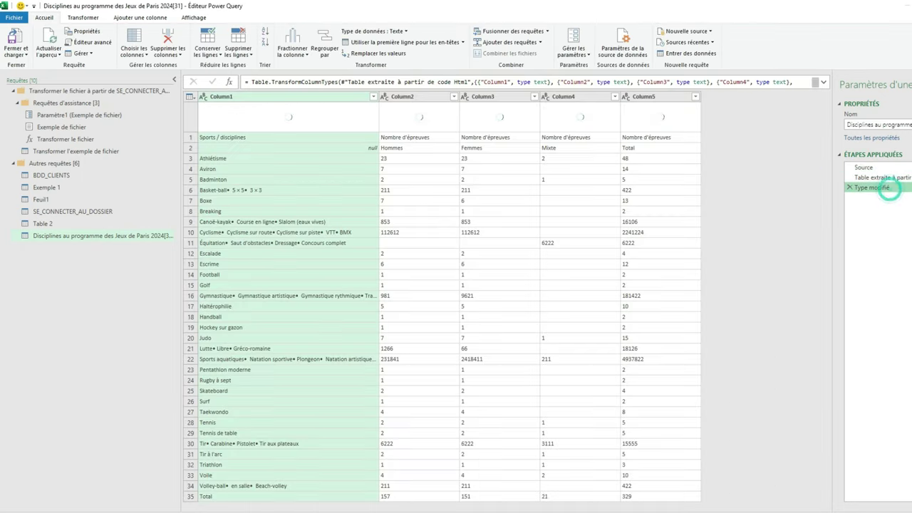
left_click(679, 211)
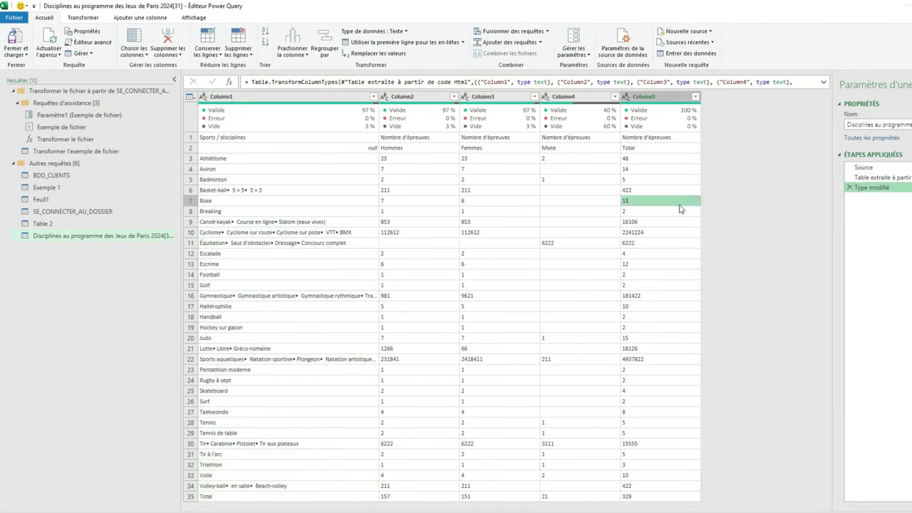
left_click(525, 213)
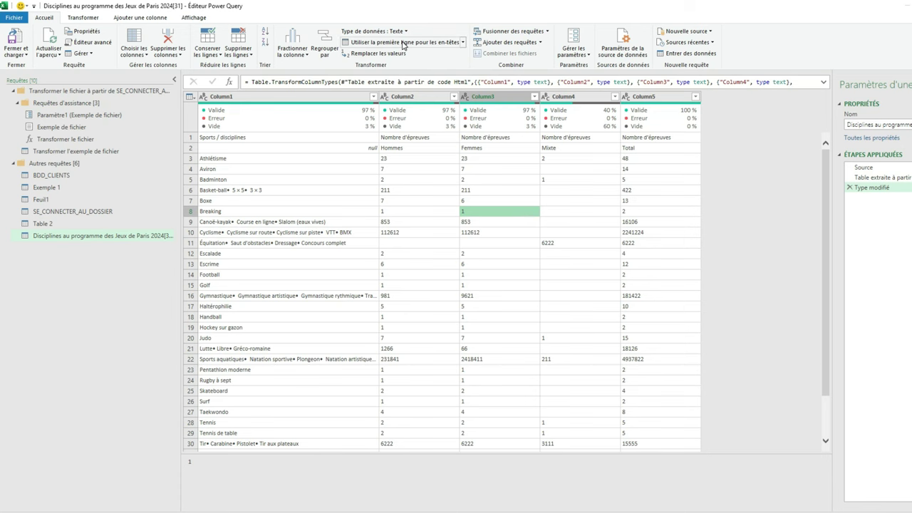
left_click(403, 42)
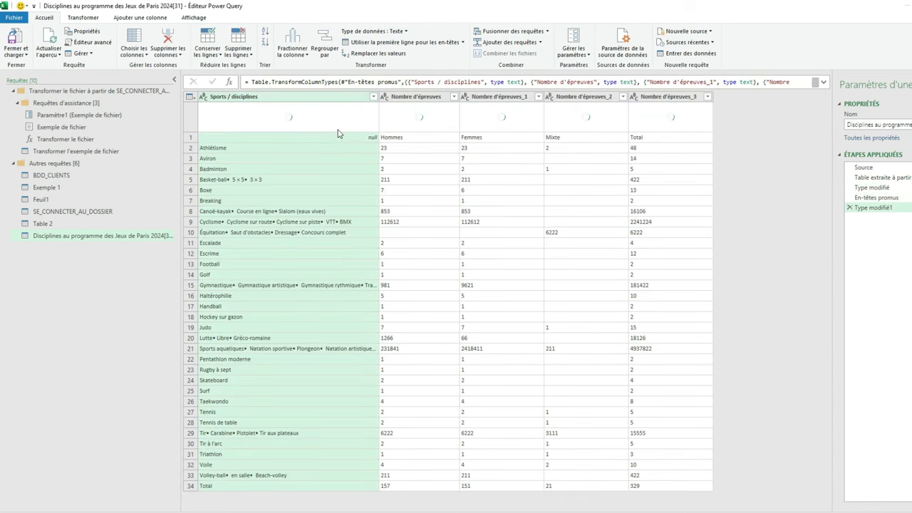
Step: Promote the Hommes, Femmes, Mixte, Total row to headers as well
left_click(340, 171)
left_click(349, 137)
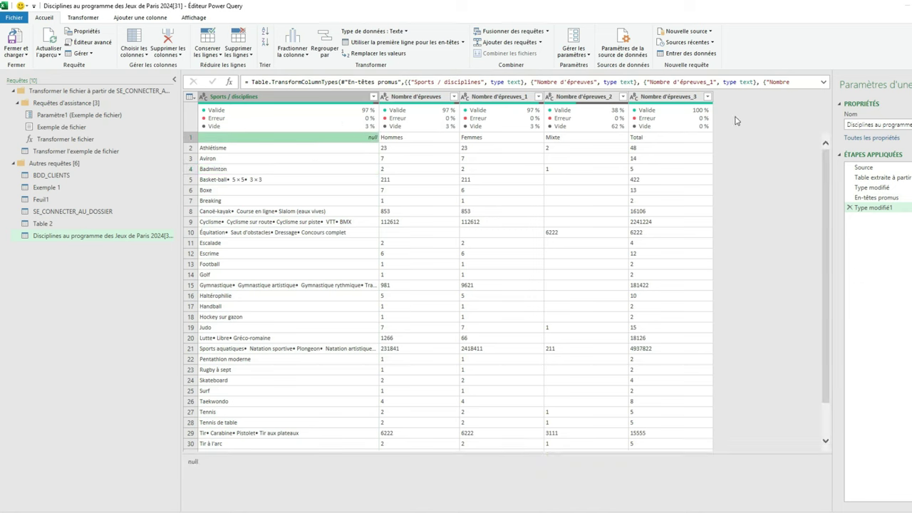
left_click(597, 164)
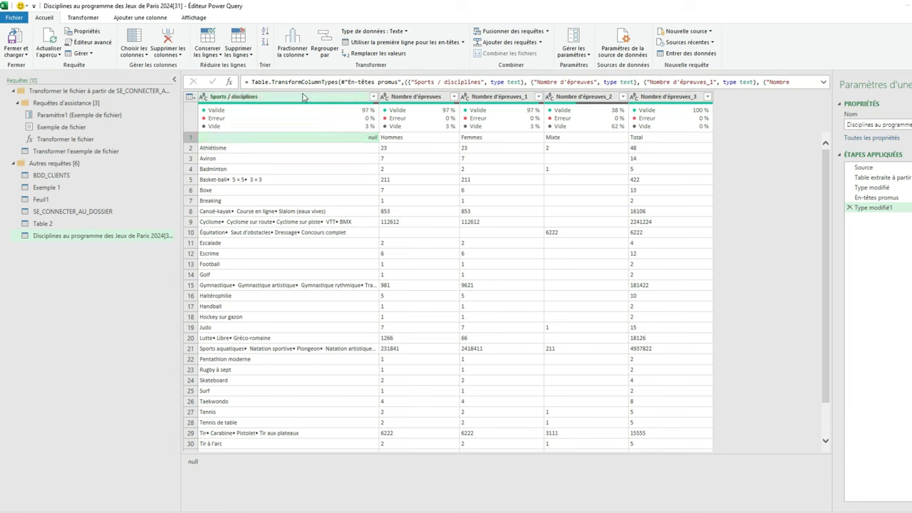
left_click(390, 42)
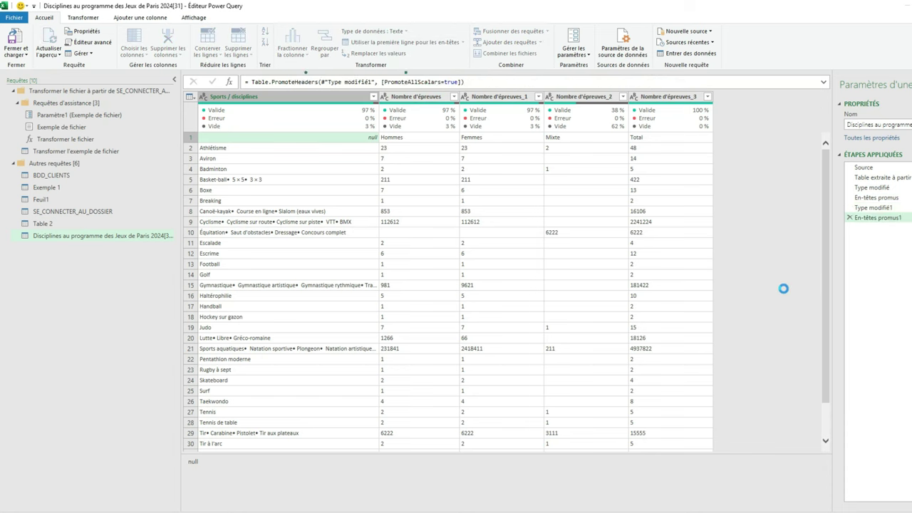
right_click(269, 104)
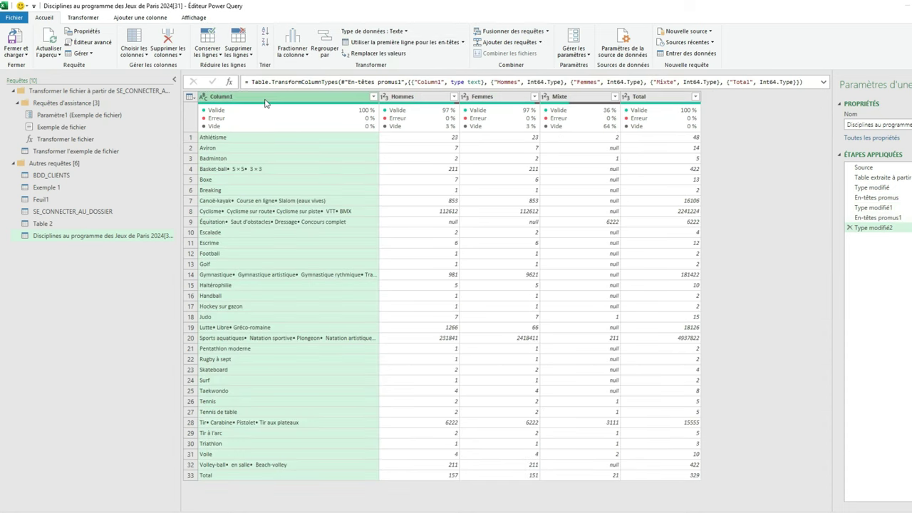
Step: Rename the first column to Épreuves
left_click(320, 327)
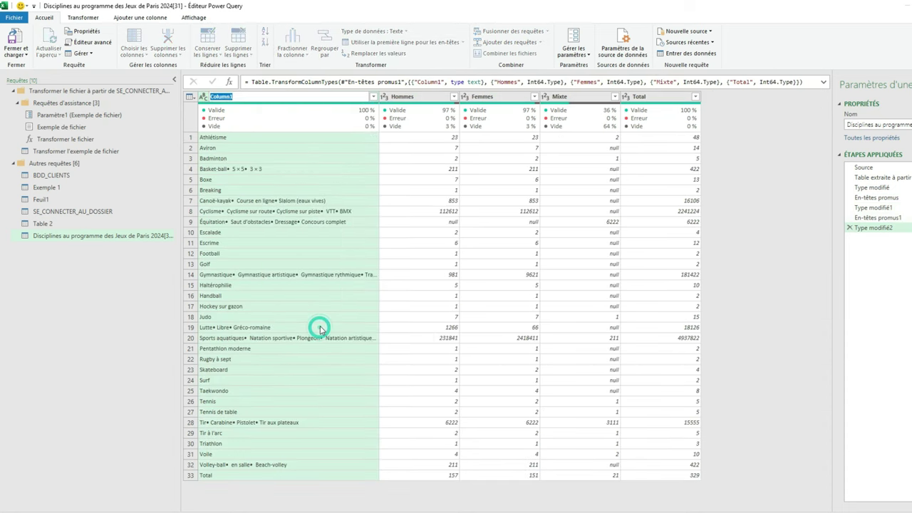
type("Ép")
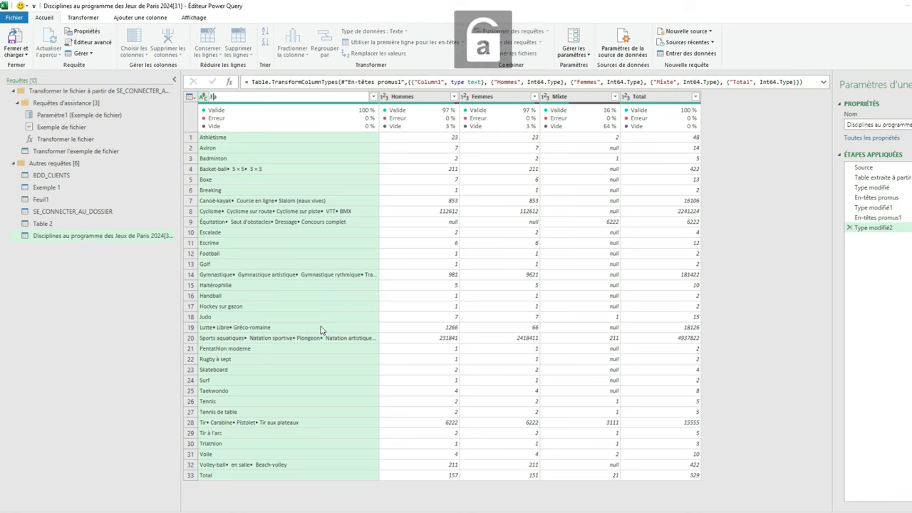
type("reuves")
key("Return")
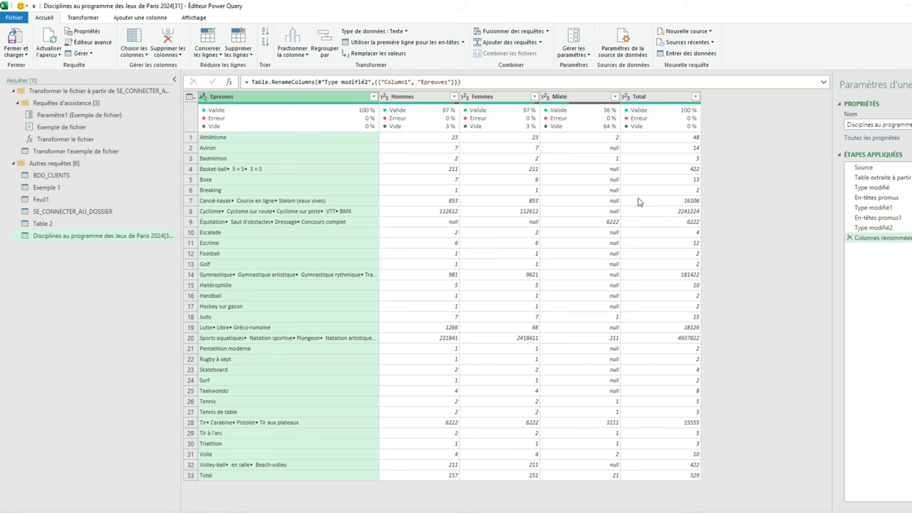
Step: Remove the bottom row holding the Total of 329
left_click(689, 476)
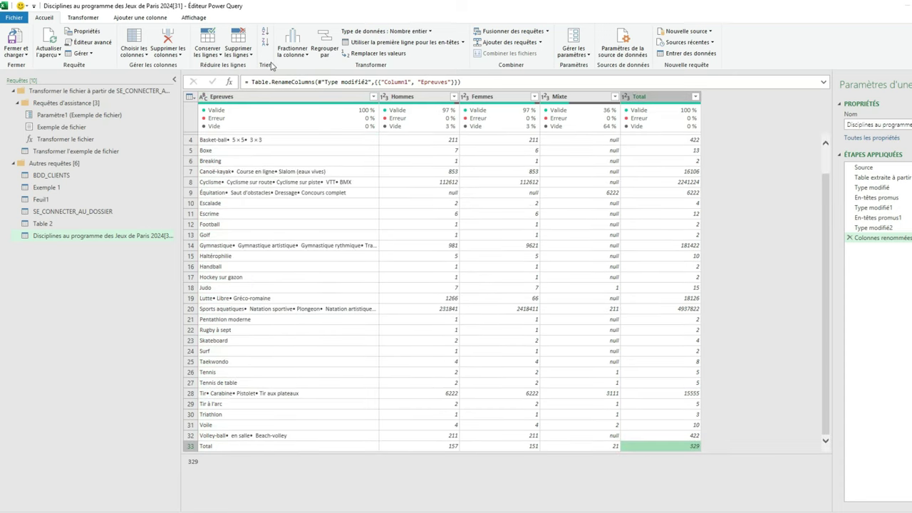
left_click(238, 50)
left_click(311, 76)
type("1")
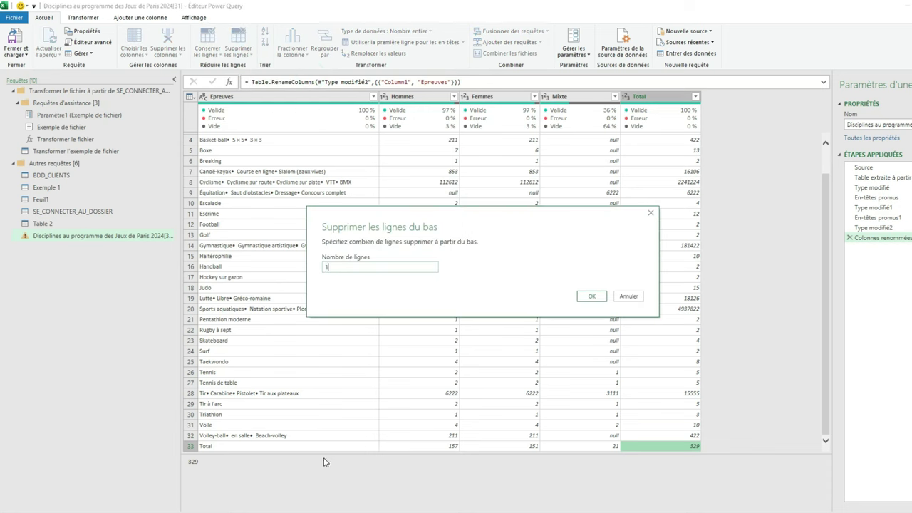
left_click(591, 296)
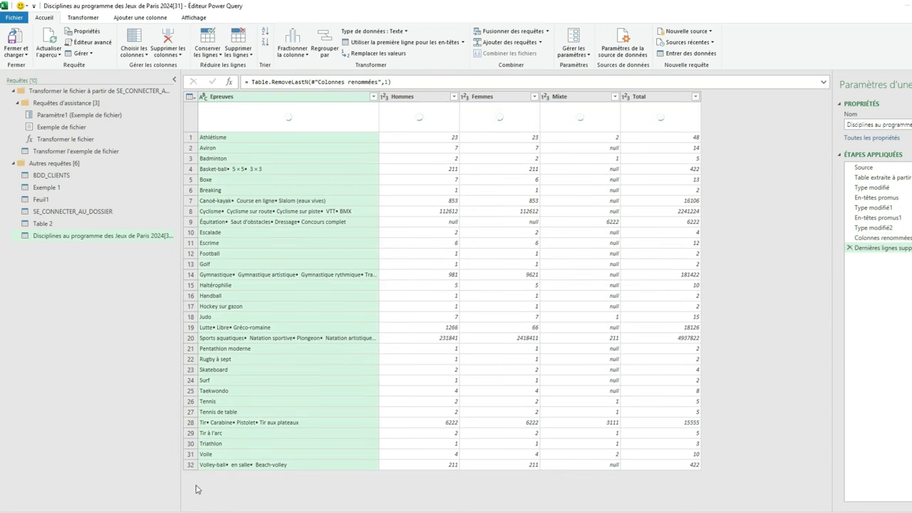
Step: Check the remaining Total and Hommes values, then close the editor back to Excel
left_click(663, 295)
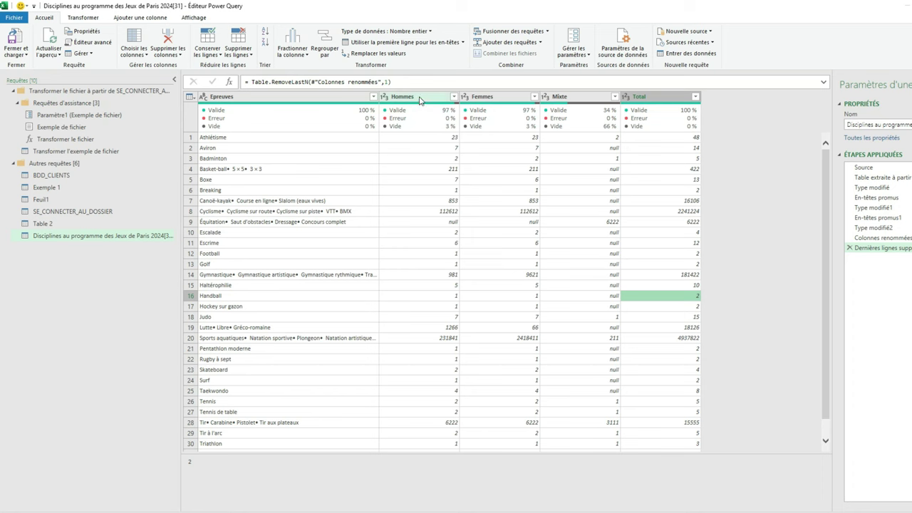
left_click(438, 211)
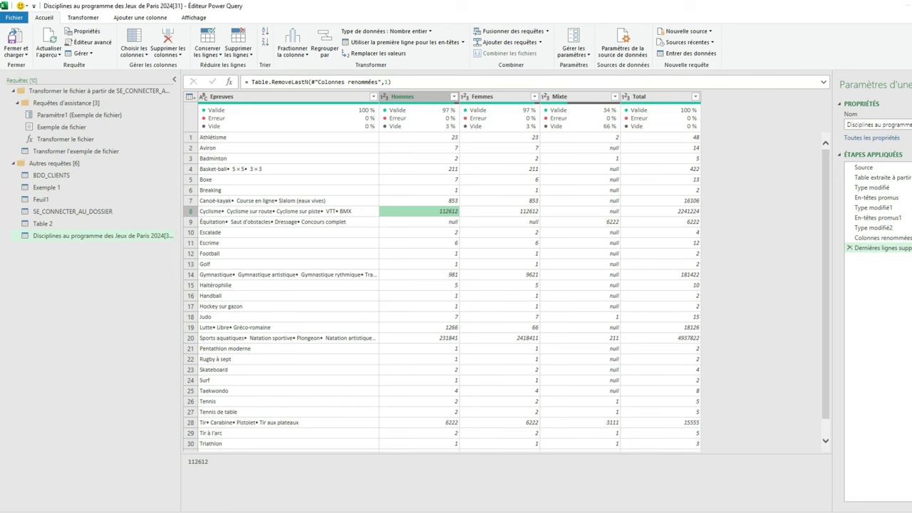
left_click(538, 282)
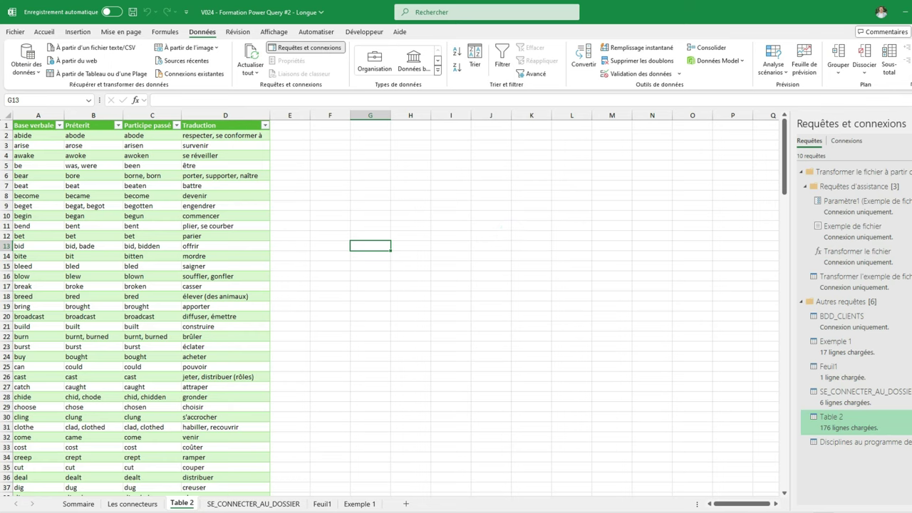
Step: Hide the Requêtes et connexions pane and show the Sommaire sheet listing the four course parts
left_click(308, 47)
left_click_drag(299, 356, 299, 348)
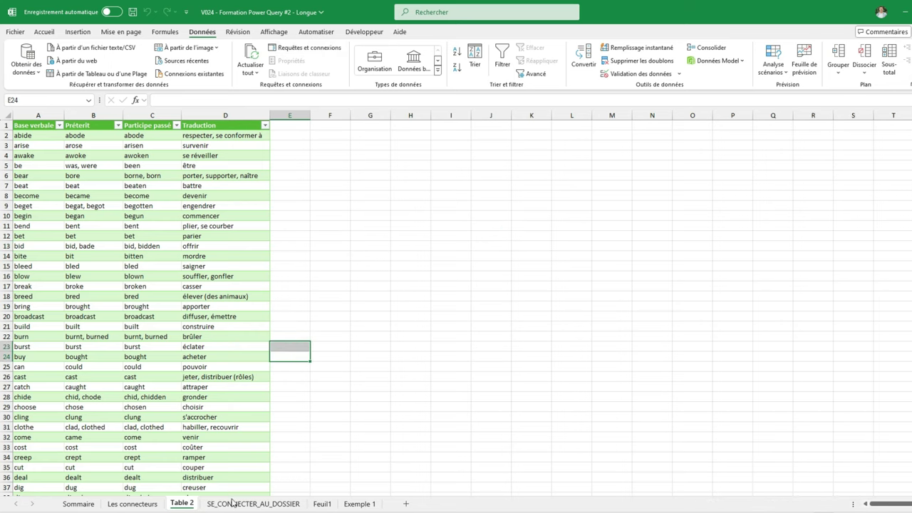
left_click(79, 504)
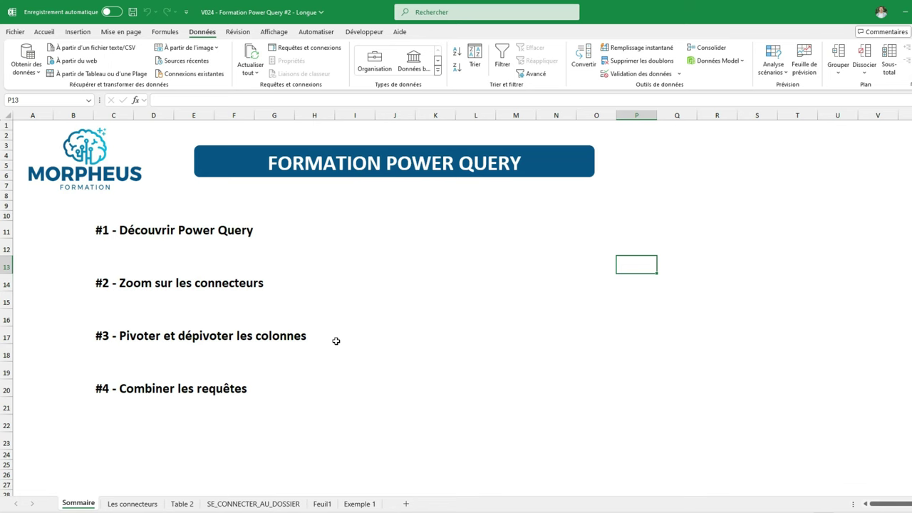
left_click(501, 299)
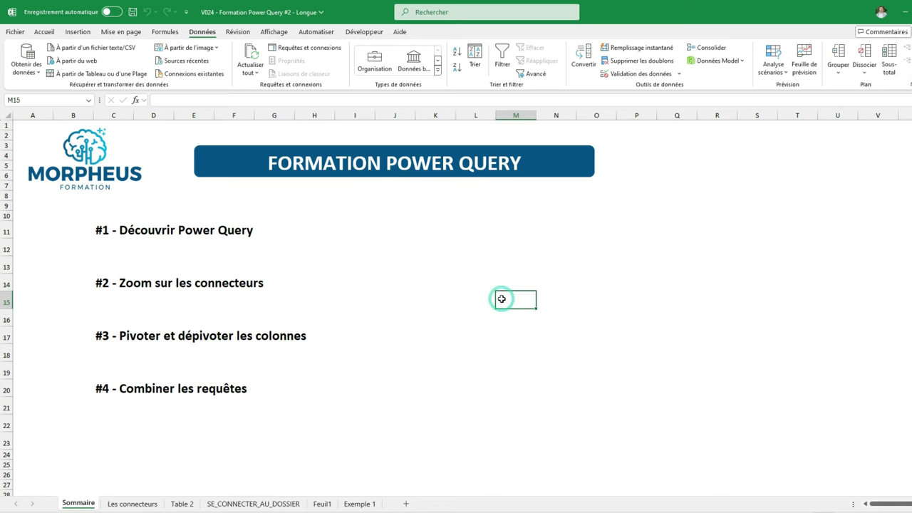